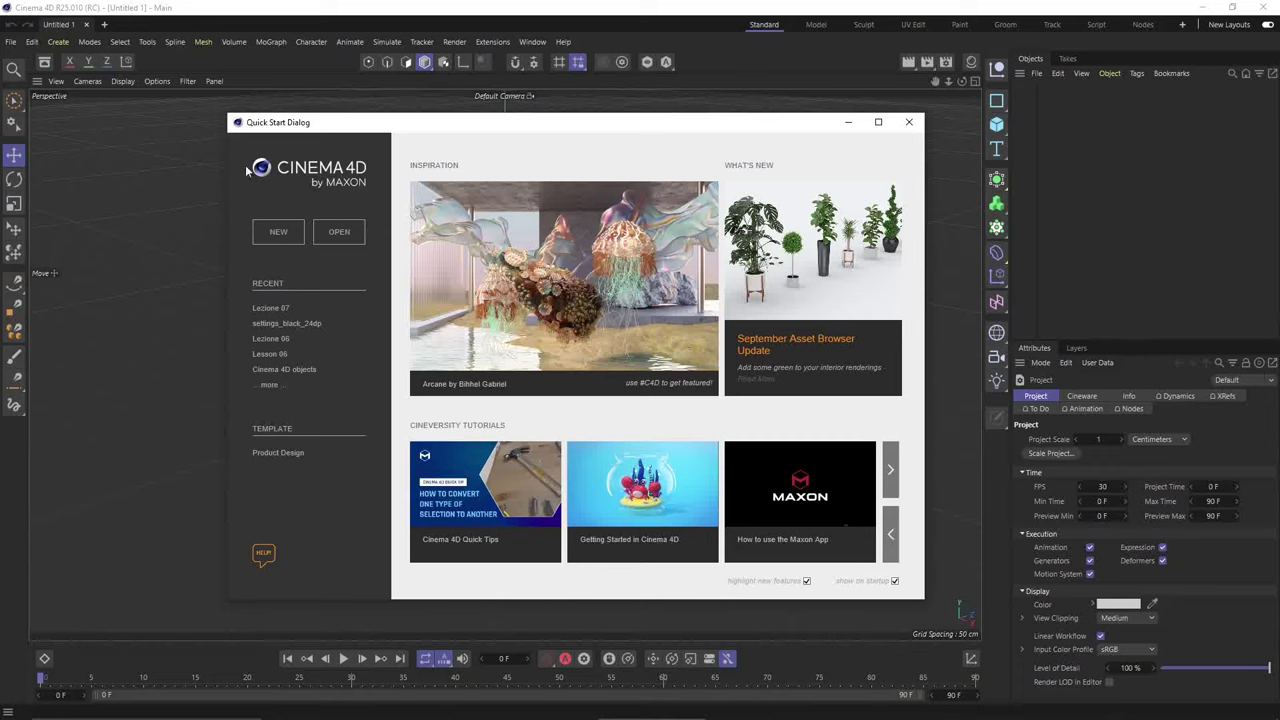
- Open the recent project Lesson 06.c4d and close the Quick Start dialog
{"action": "left_click", "coordinate": [10, 42]}
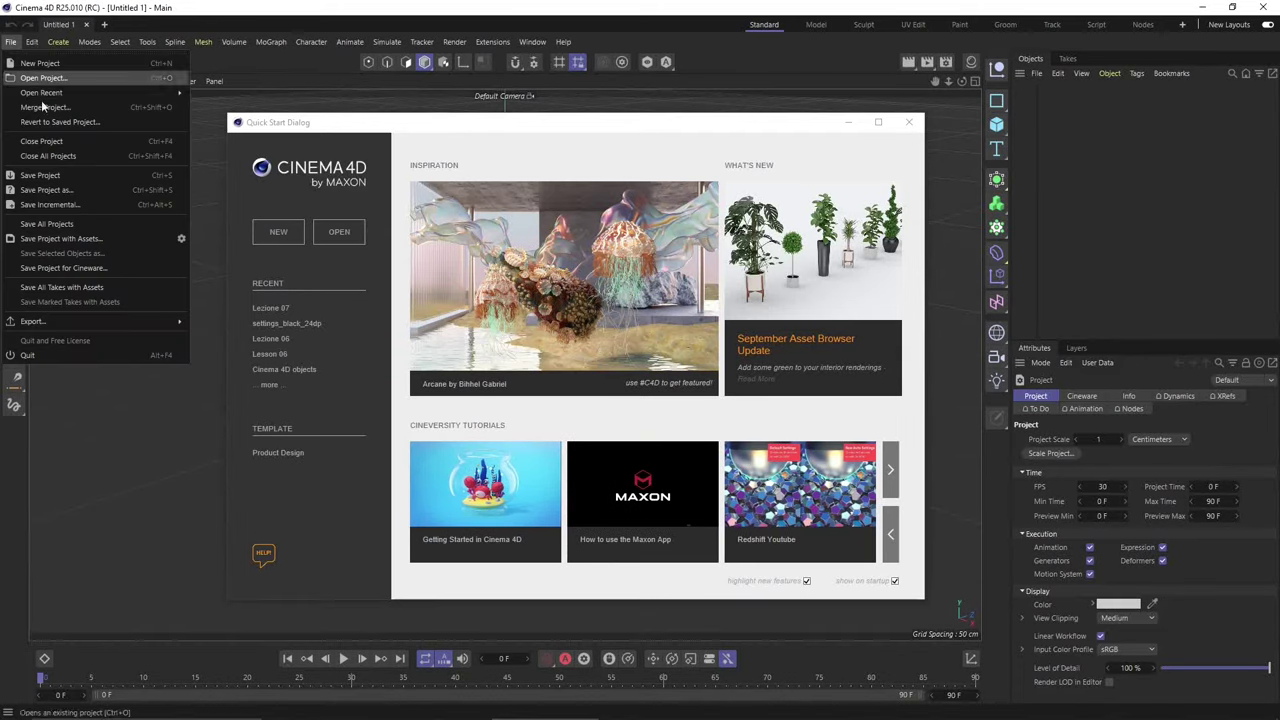
{"action": "mouse_move", "coordinate": [55, 94]}
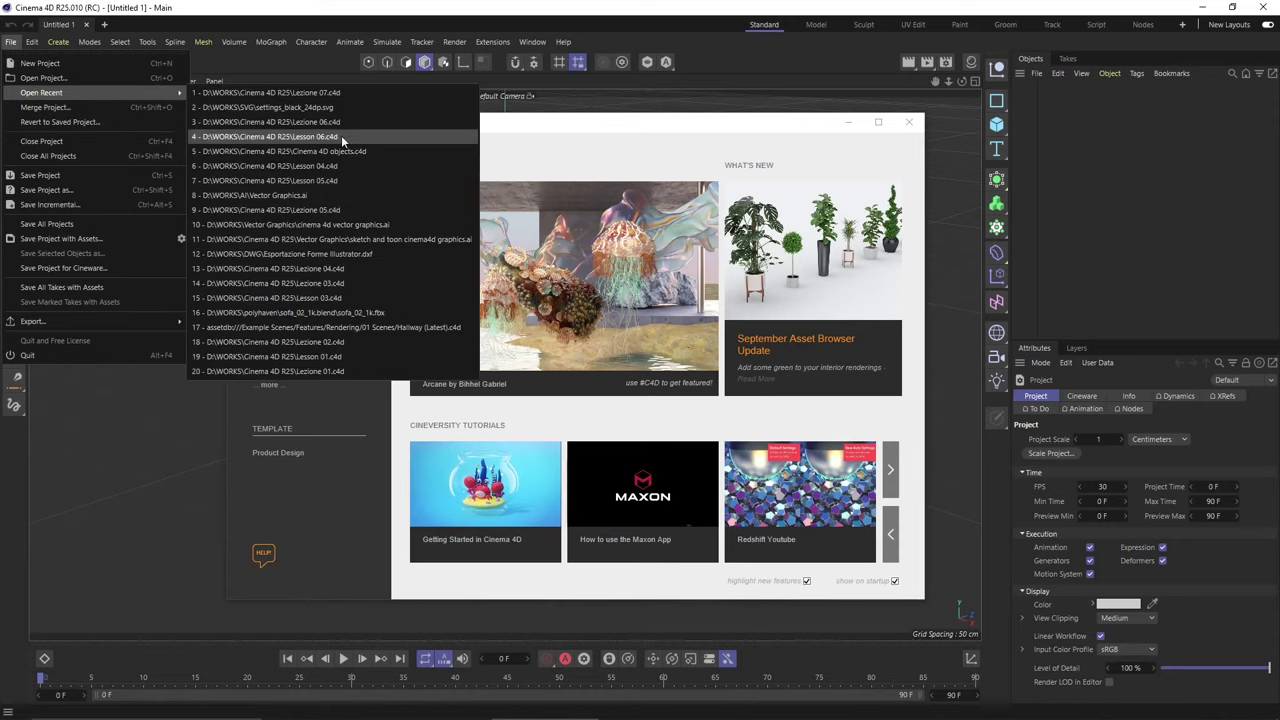
{"action": "left_click", "coordinate": [341, 137]}
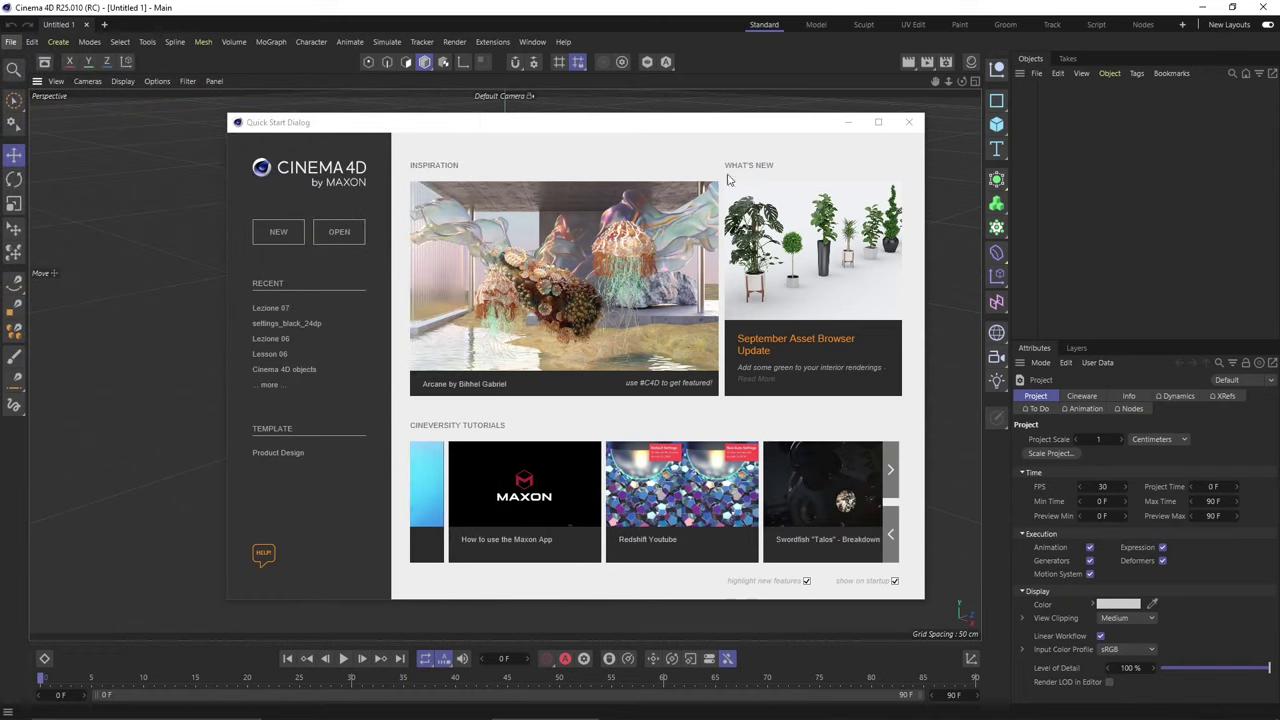
{"action": "left_click", "coordinate": [908, 123]}
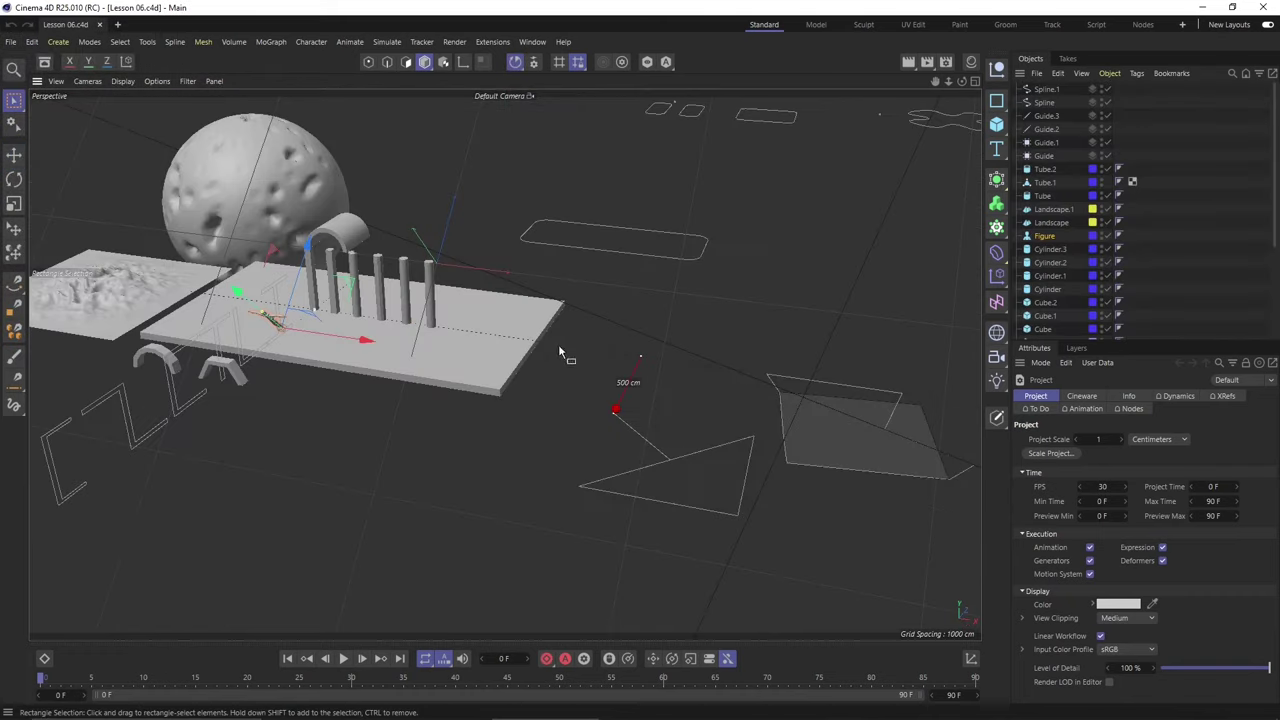
- Align the workplane to Y
{"action": "left_click_drag", "start_coordinate": [447, 383], "coordinate": [452, 293], "text": "alt"}
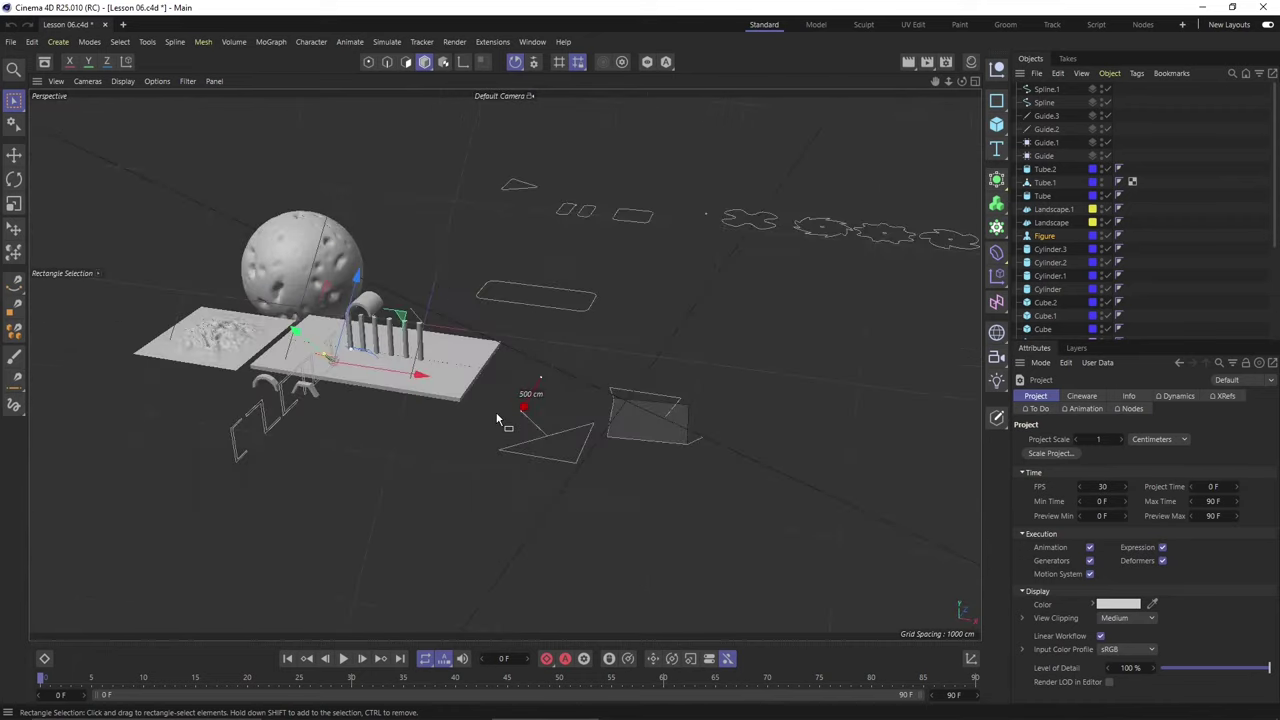
{"action": "mouse_move", "coordinate": [497, 420]}
{"action": "left_mouse_down", "text": "alt"}
{"action": "mouse_move", "coordinate": [417, 449]}
{"action": "mouse_move", "coordinate": [511, 452]}
{"action": "mouse_move", "coordinate": [499, 441]}
{"action": "left_mouse_up", "text": "alt"}
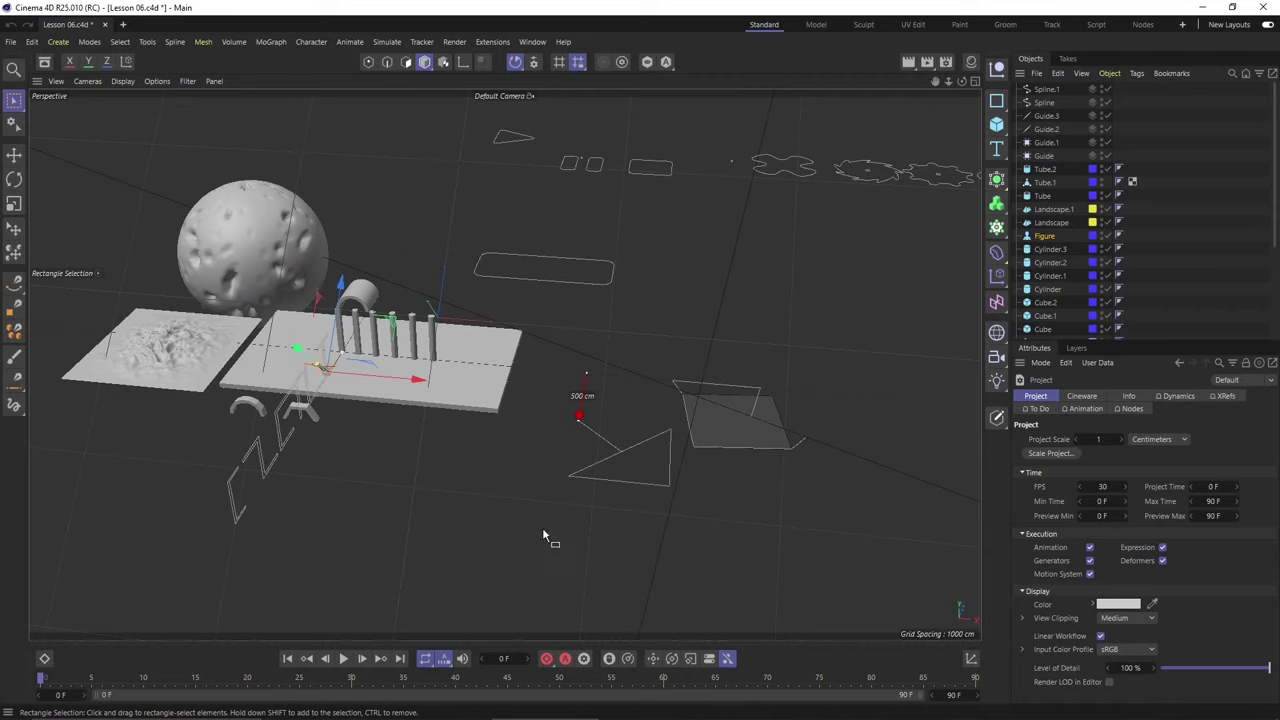
{"action": "left_click_drag", "start_coordinate": [427, 466], "coordinate": [421, 396], "text": "alt"}
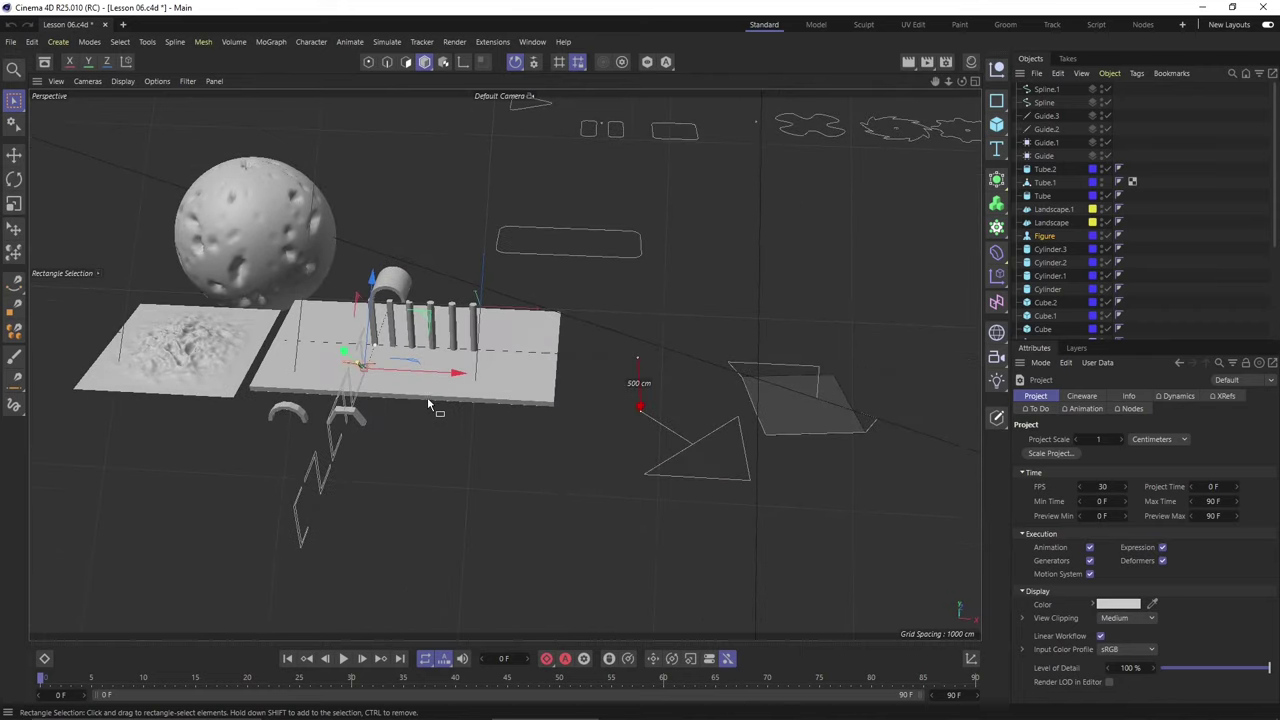
{"action": "left_click", "coordinate": [580, 66]}
{"action": "left_click", "coordinate": [578, 66]}
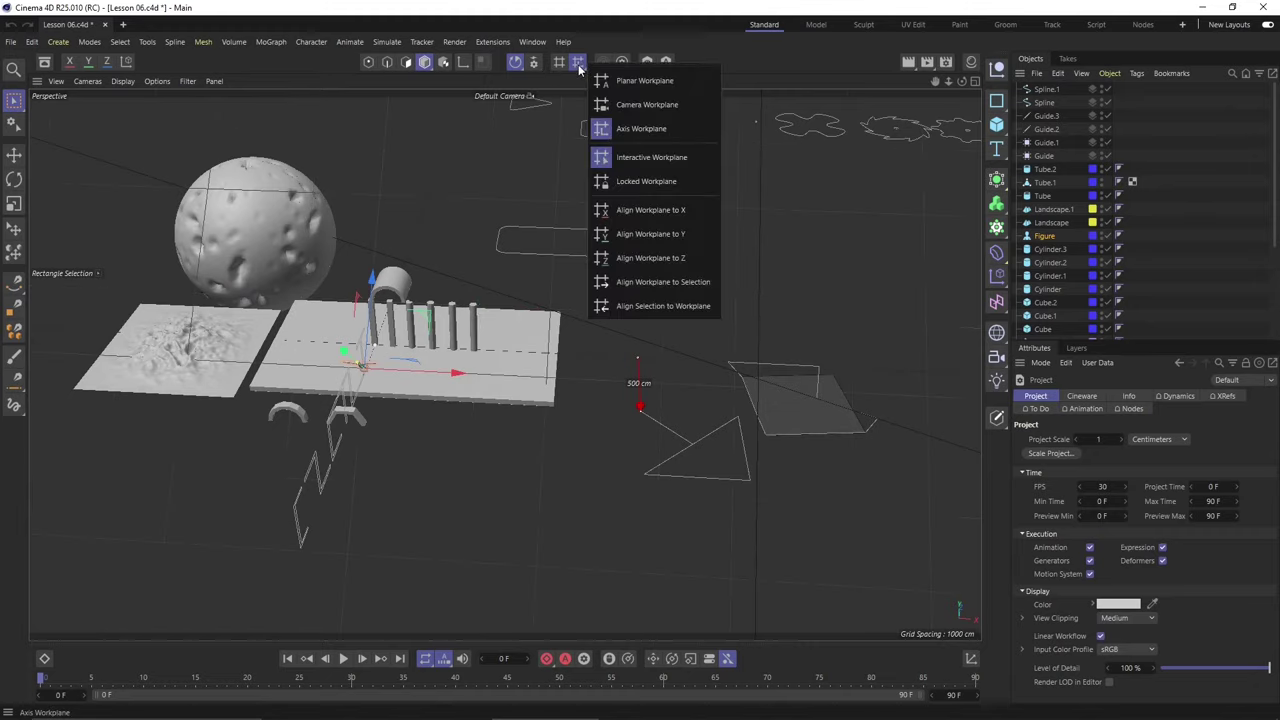
{"action": "left_click", "coordinate": [649, 244]}
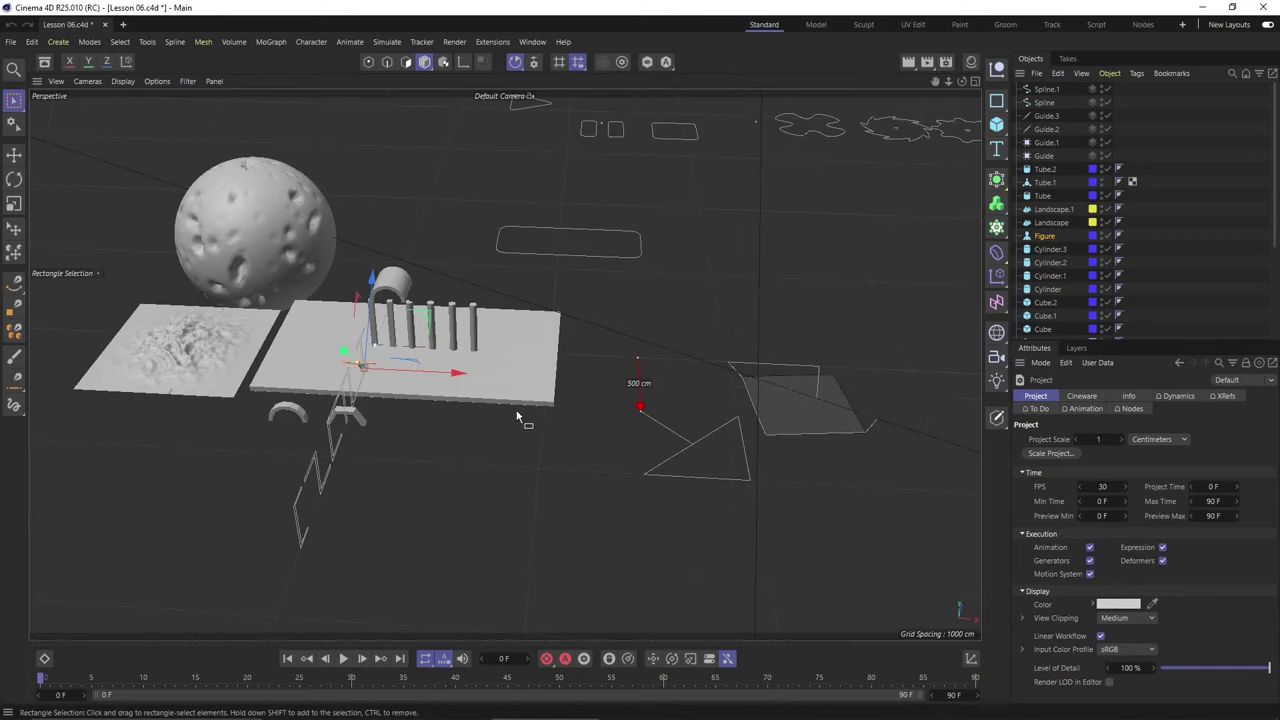
- Activate the Move tool and clear the current object selection
{"action": "left_click_drag", "start_coordinate": [520, 420], "coordinate": [459, 390], "text": "alt"}
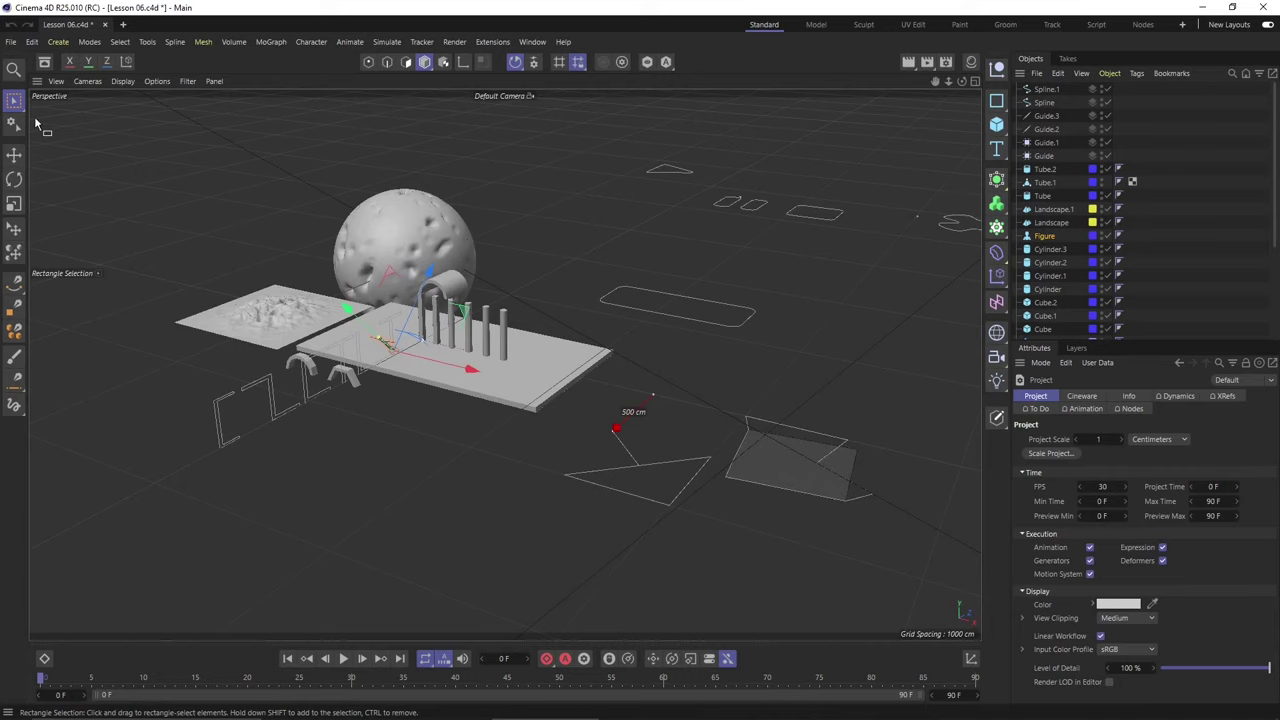
{"action": "left_click", "coordinate": [14, 155]}
{"action": "left_click", "coordinate": [98, 190]}
{"action": "scroll", "coordinate": [565, 366], "scroll_direction": "down", "scroll_amount": 2}
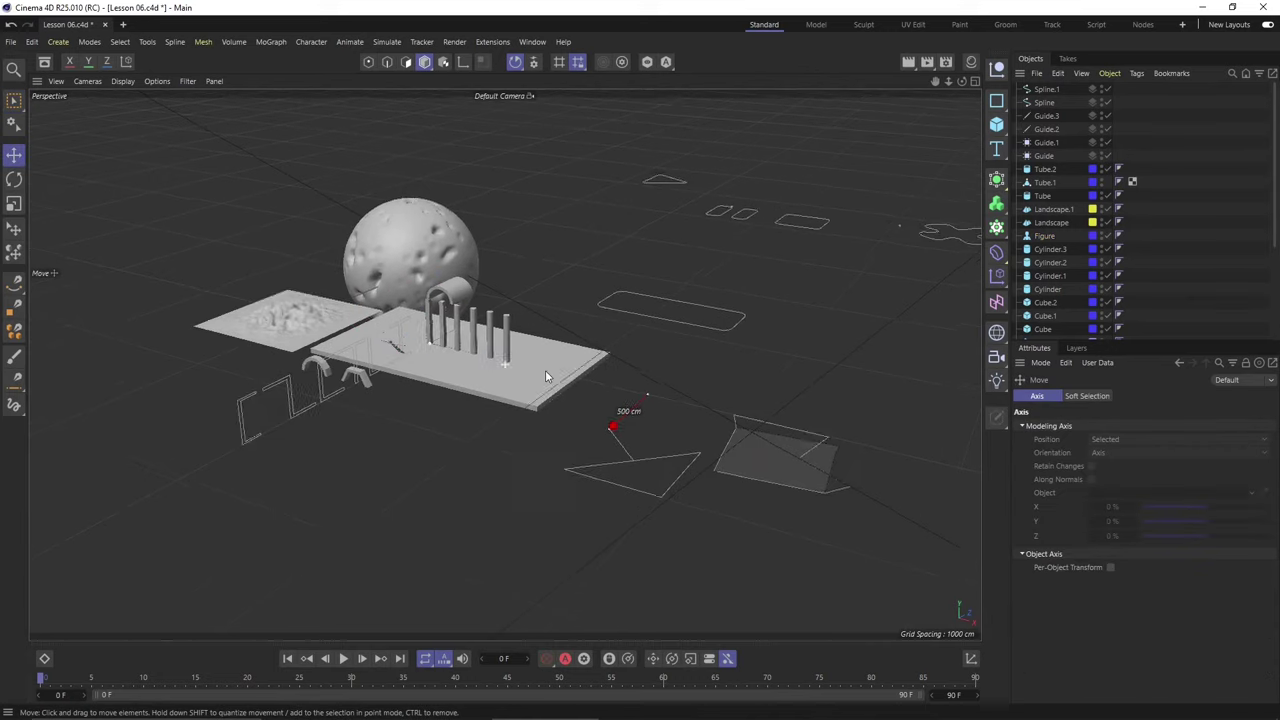
{"action": "left_click_drag", "start_coordinate": [545, 376], "coordinate": [465, 449], "text": "alt"}
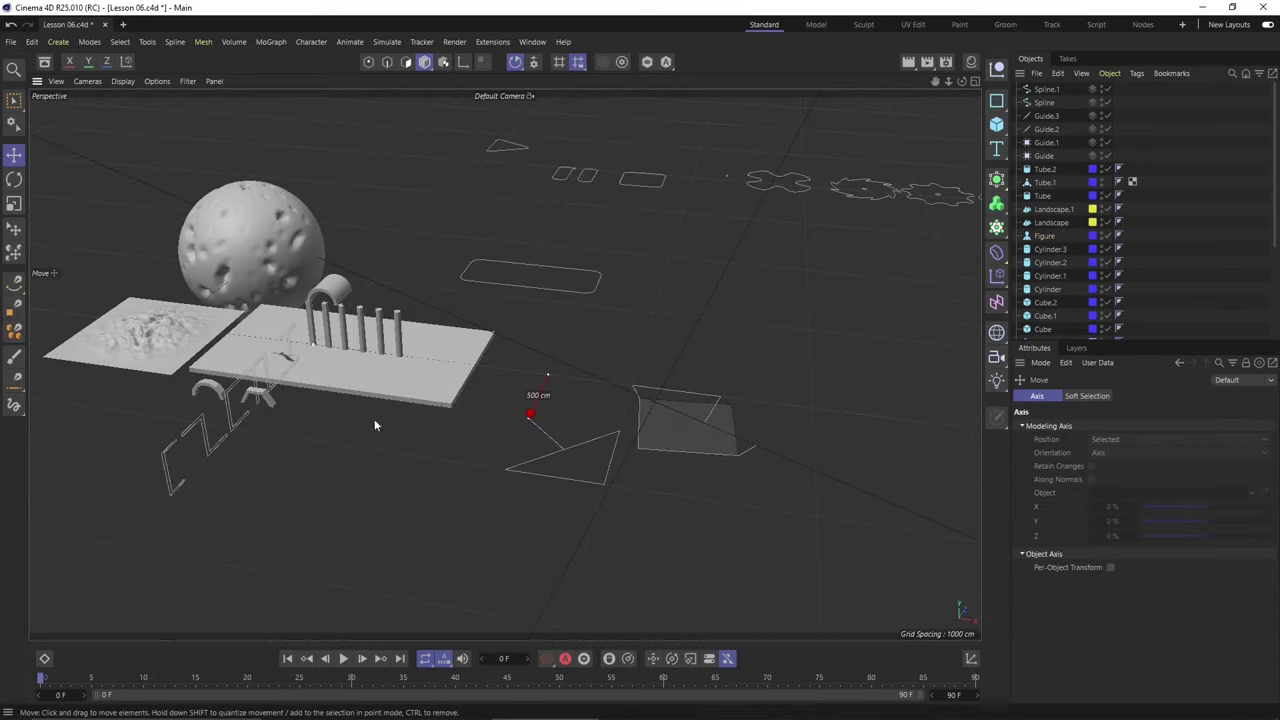
{"action": "middle_click_drag", "start_coordinate": [395, 352], "coordinate": [466, 372], "text": "alt"}
{"action": "left_click_drag", "start_coordinate": [466, 372], "coordinate": [469, 336], "text": "alt"}
{"action": "scroll", "coordinate": [372, 354], "scroll_direction": "up", "scroll_amount": 2}
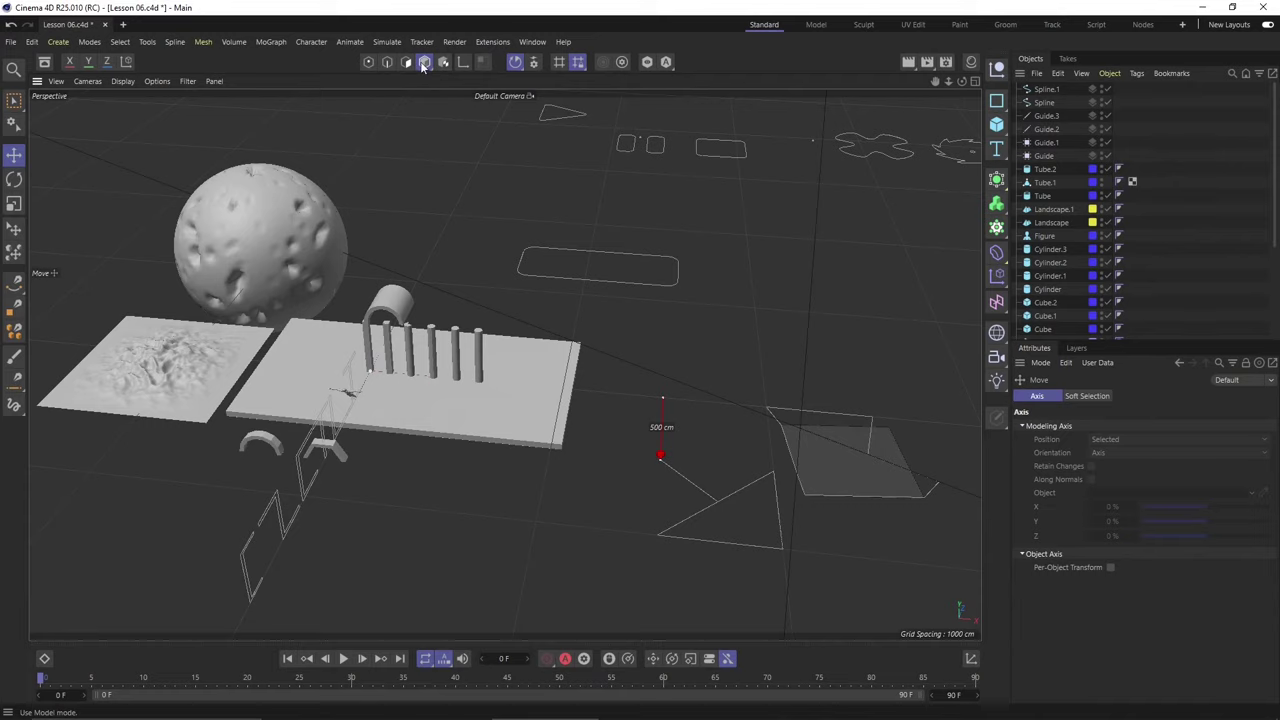
{"action": "left_click_drag", "start_coordinate": [382, 461], "coordinate": [401, 410], "text": "alt"}
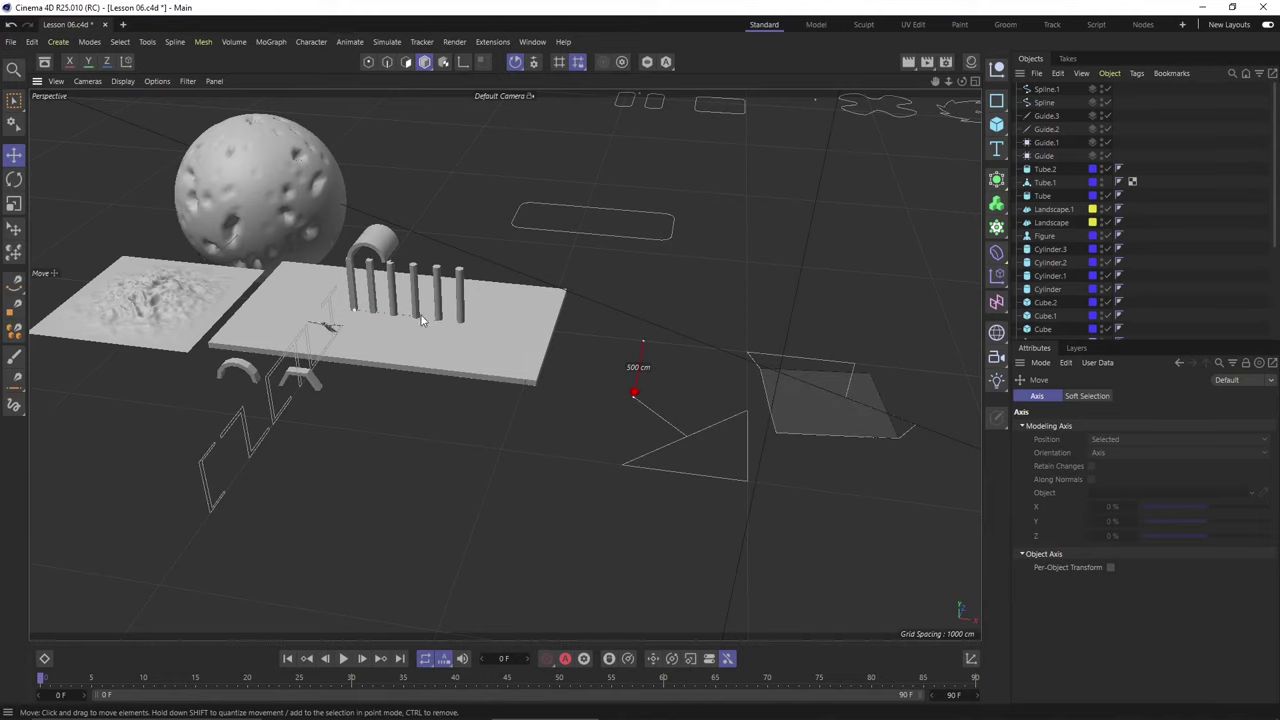
- Select the half-tube arch Tube.1 above the columns and examine where its axis sits
{"action": "left_click", "coordinate": [360, 247]}
{"action": "scroll", "coordinate": [352, 260], "scroll_direction": "up", "scroll_amount": 6}
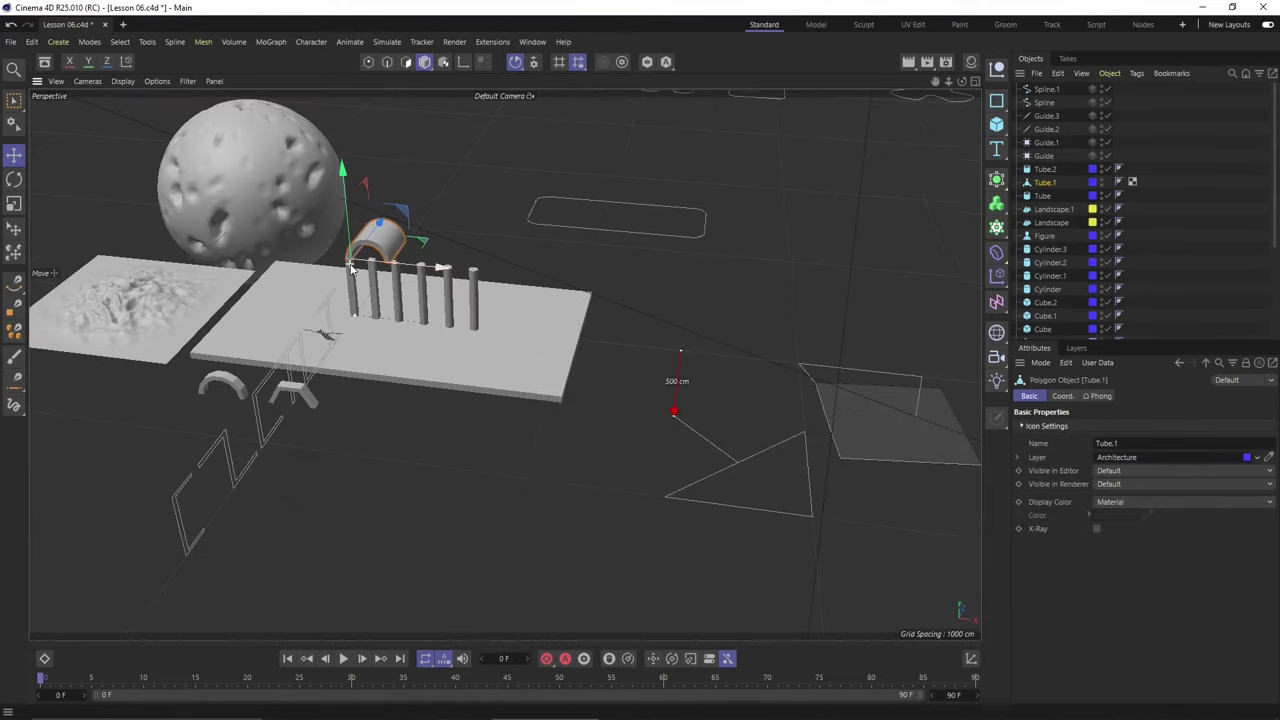
{"action": "scroll", "coordinate": [350, 267], "scroll_direction": "up", "scroll_amount": 2}
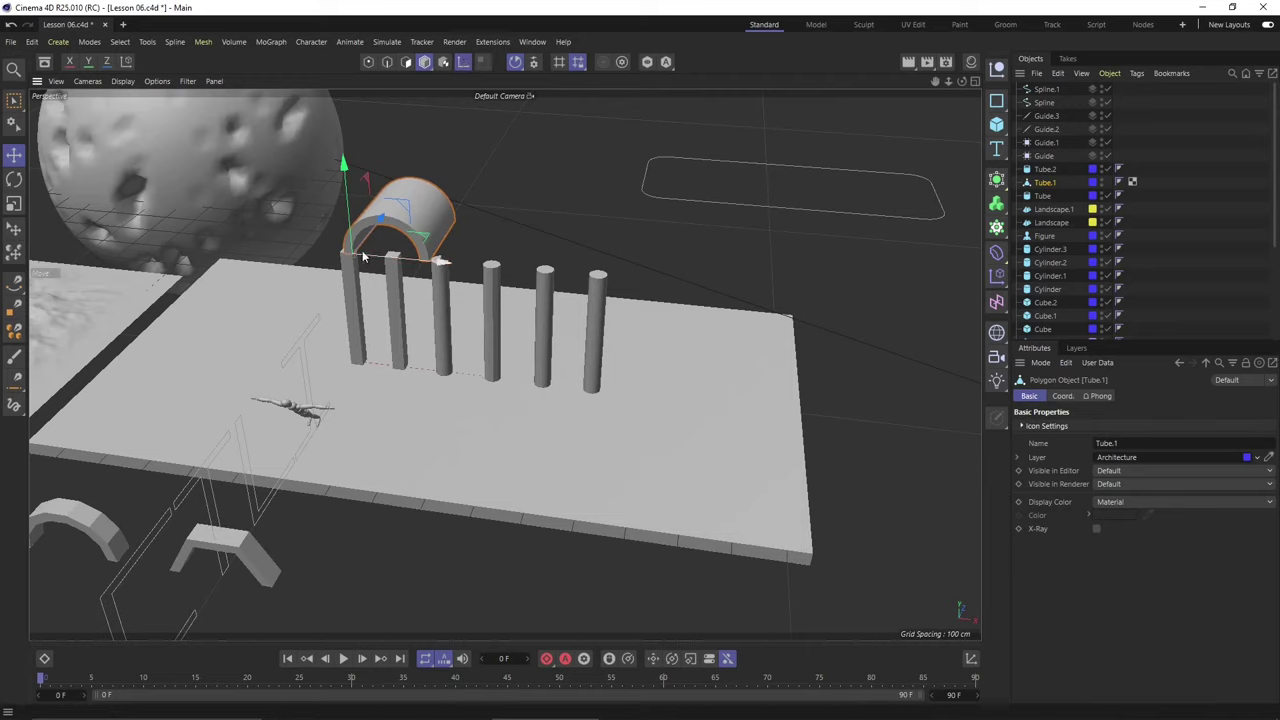
{"action": "left_click_drag", "start_coordinate": [413, 251], "coordinate": [376, 258]}
{"action": "scroll", "coordinate": [360, 230], "scroll_direction": "down", "scroll_amount": 10}
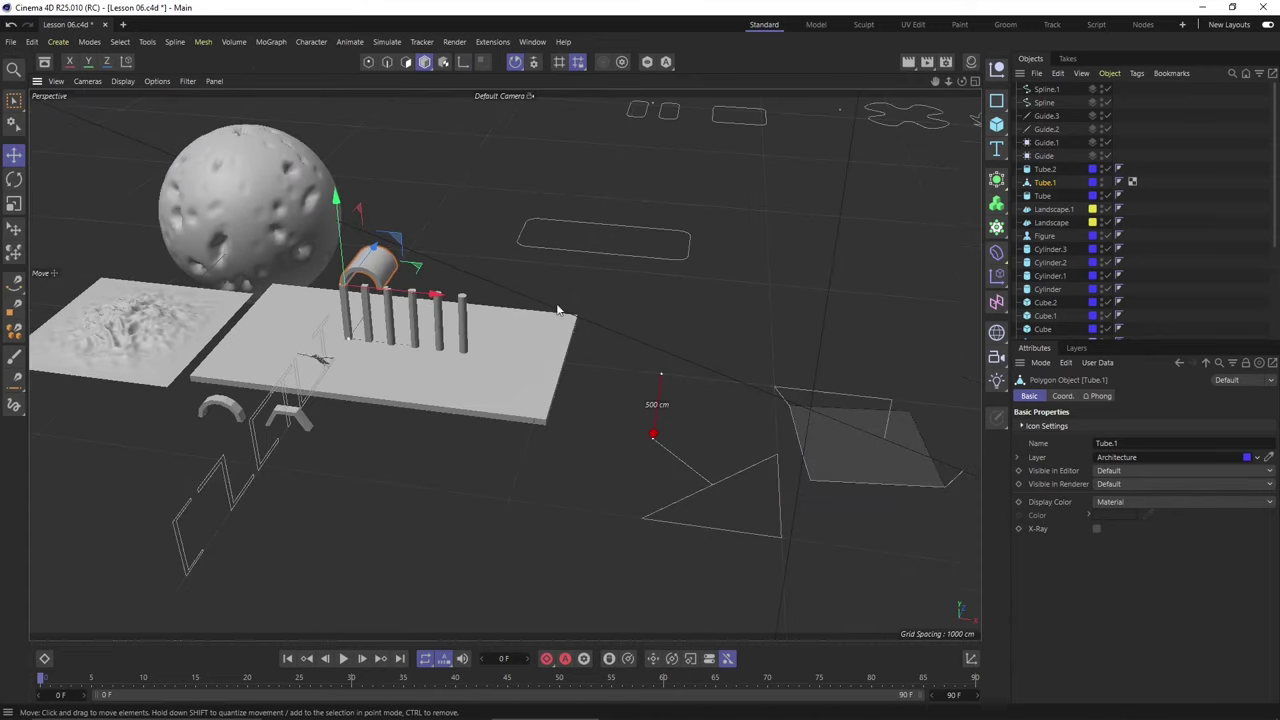
- Select the four-petal flower spline in the row of flower and gear shapes
{"action": "left_click_drag", "start_coordinate": [330, 322], "coordinate": [383, 363], "text": "alt"}
{"action": "scroll", "coordinate": [383, 360], "scroll_direction": "up", "scroll_amount": 2}
{"action": "left_click", "coordinate": [391, 357]}
{"action": "scroll", "coordinate": [352, 396], "scroll_direction": "up", "scroll_amount": 4}
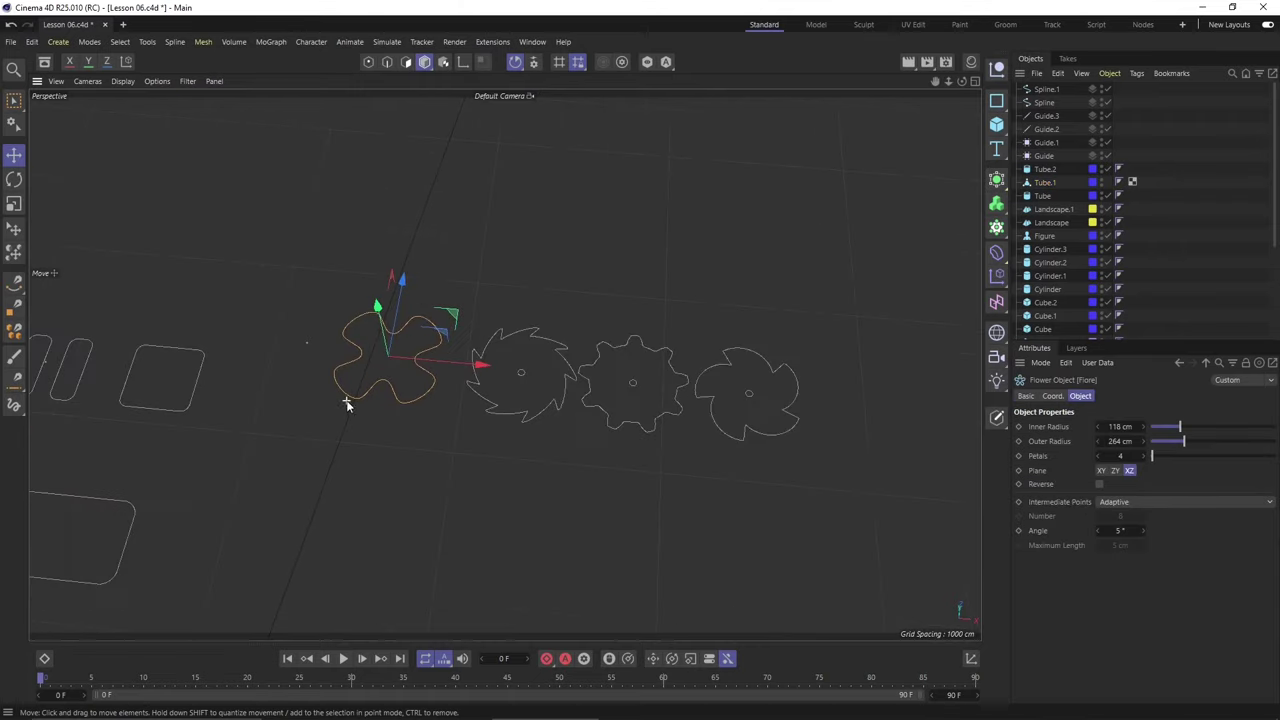
{"action": "left_click_drag", "start_coordinate": [368, 415], "coordinate": [414, 337], "text": "alt"}
- Try rotating the flower spline about its own vertical axis with the Rotate tool
{"action": "key", "text": "r"}
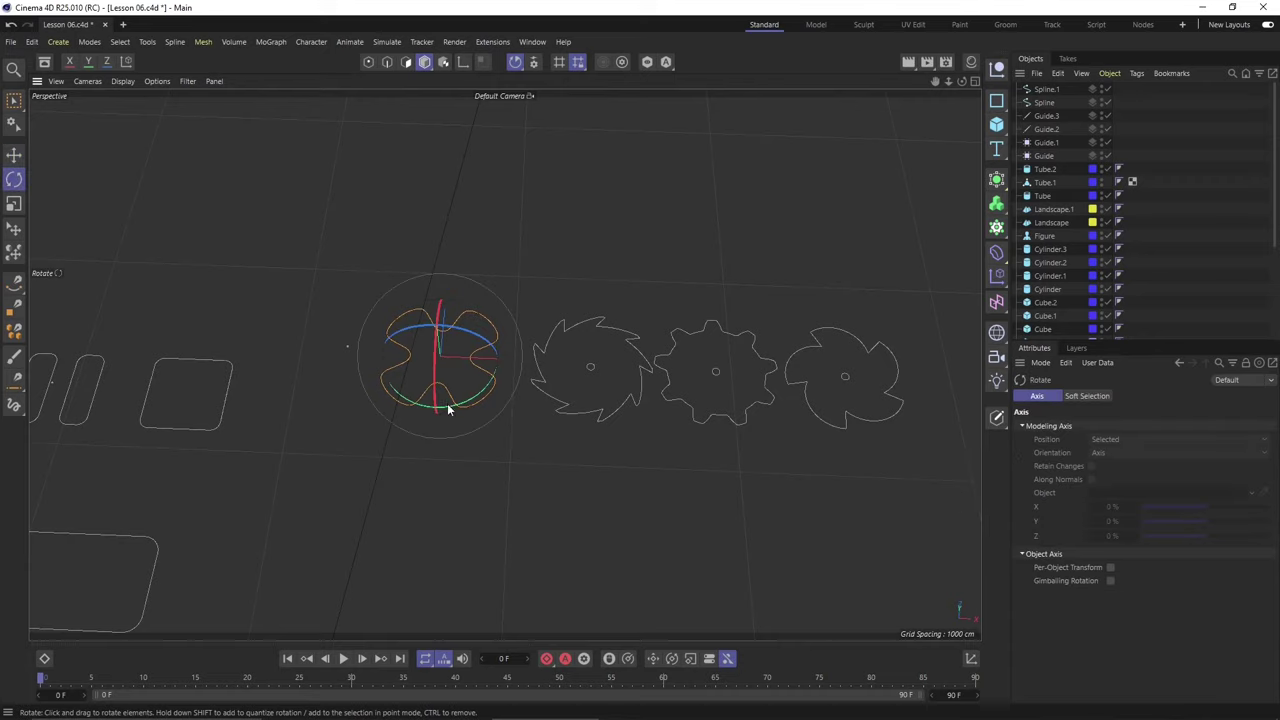
{"action": "left_click_drag", "start_coordinate": [448, 406], "coordinate": [488, 398]}
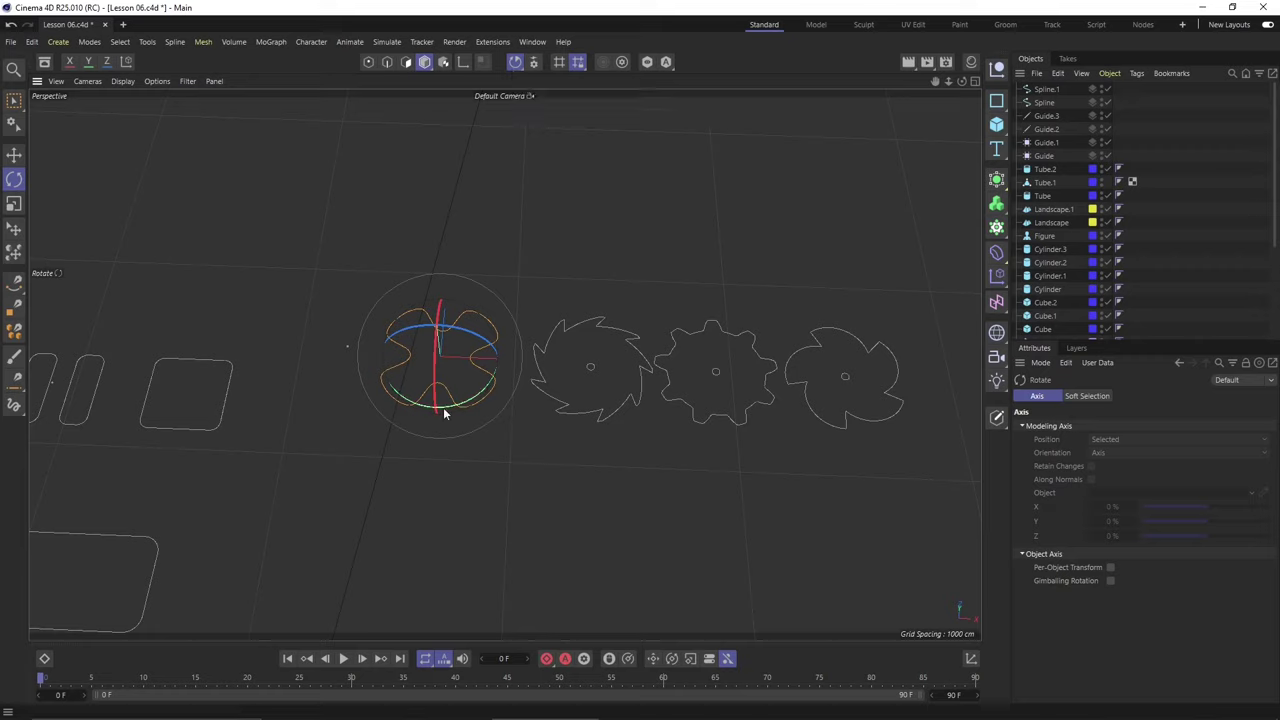
{"action": "left_click_drag", "start_coordinate": [452, 404], "coordinate": [439, 434]}
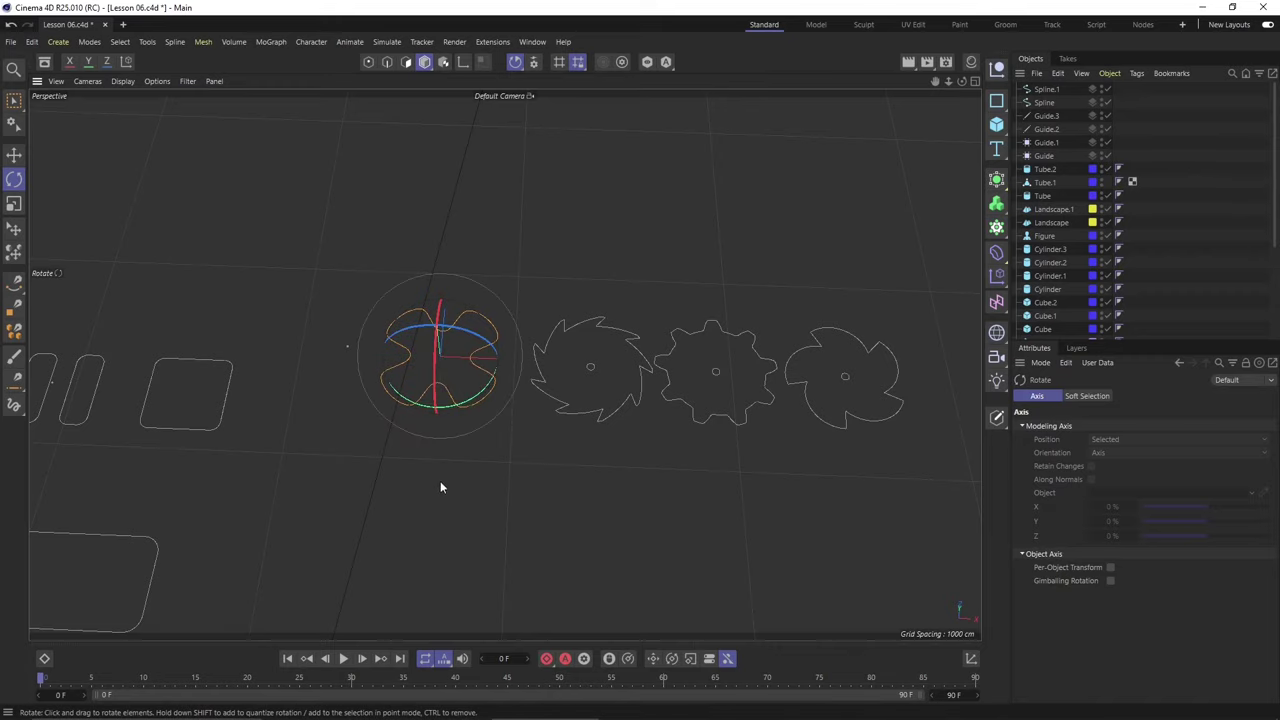
{"action": "mouse_move", "coordinate": [440, 481]}
{"action": "left_mouse_down", "text": "alt"}
{"action": "mouse_move", "coordinate": [442, 493]}
{"action": "mouse_move", "coordinate": [440, 466]}
{"action": "left_mouse_up", "text": "alt"}
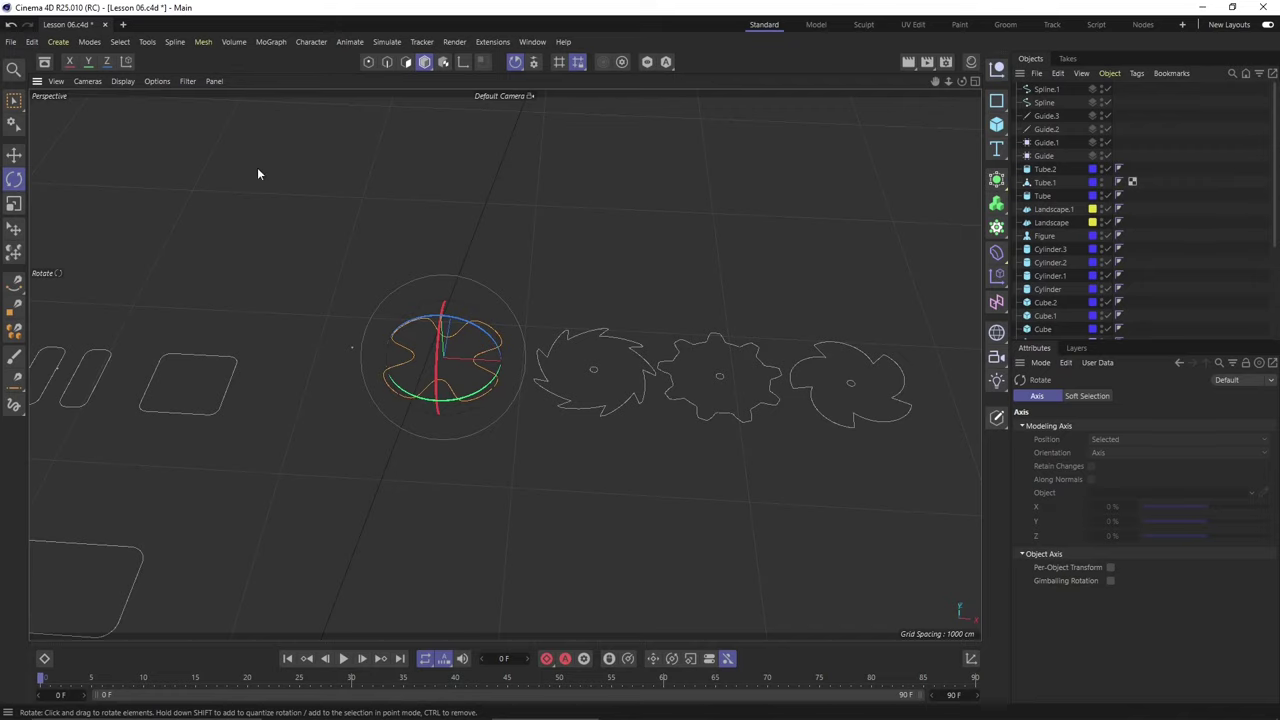
- Inspect the null point beside the flower as an alternative rotation centre and reselect the flower spline
{"action": "middle_click_drag", "start_coordinate": [381, 376], "coordinate": [466, 323], "text": "alt"}
{"action": "left_click_drag", "start_coordinate": [466, 323], "coordinate": [467, 335], "text": "alt"}
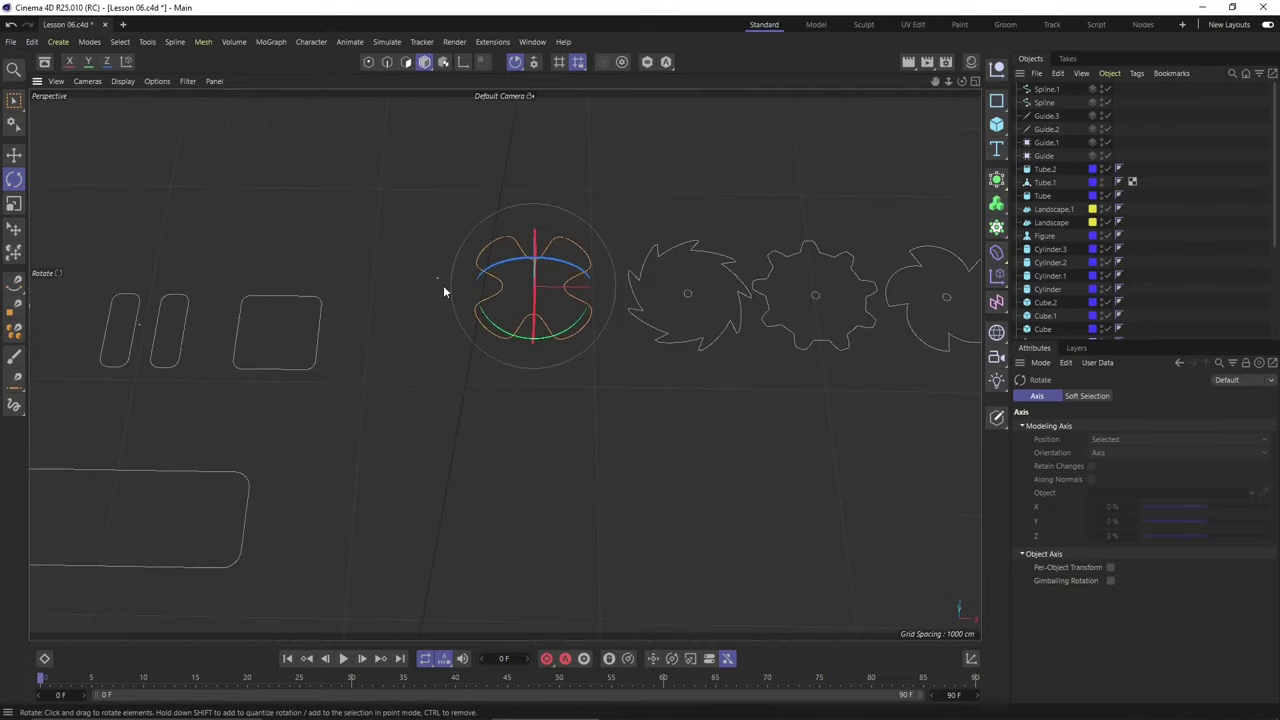
{"action": "scroll", "coordinate": [432, 283], "scroll_direction": "up", "scroll_amount": 4}
{"action": "left_click", "coordinate": [438, 274]}
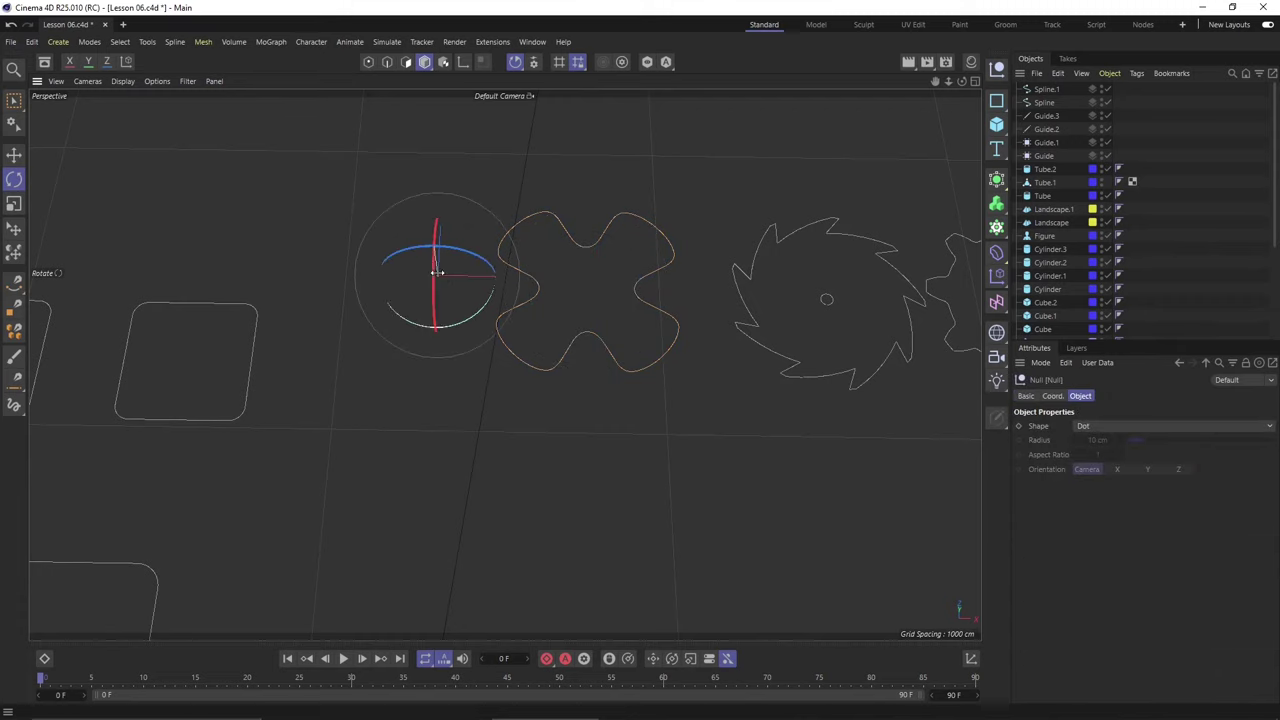
{"action": "left_click", "coordinate": [436, 390]}
{"action": "scroll", "coordinate": [437, 385], "scroll_direction": "down", "scroll_amount": 1}
{"action": "left_click", "coordinate": [517, 288]}
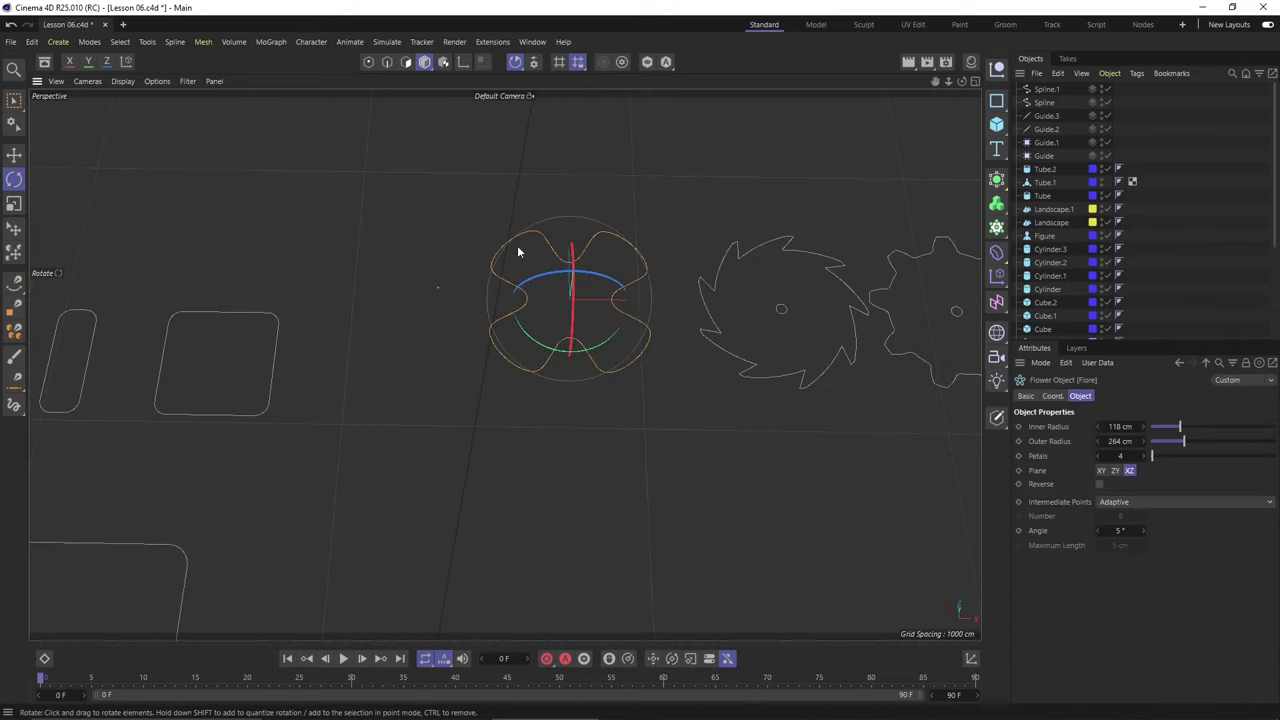
- Enable axis modification and try to move the parametric flower's axis with the Move tool
{"action": "left_click", "coordinate": [463, 63]}
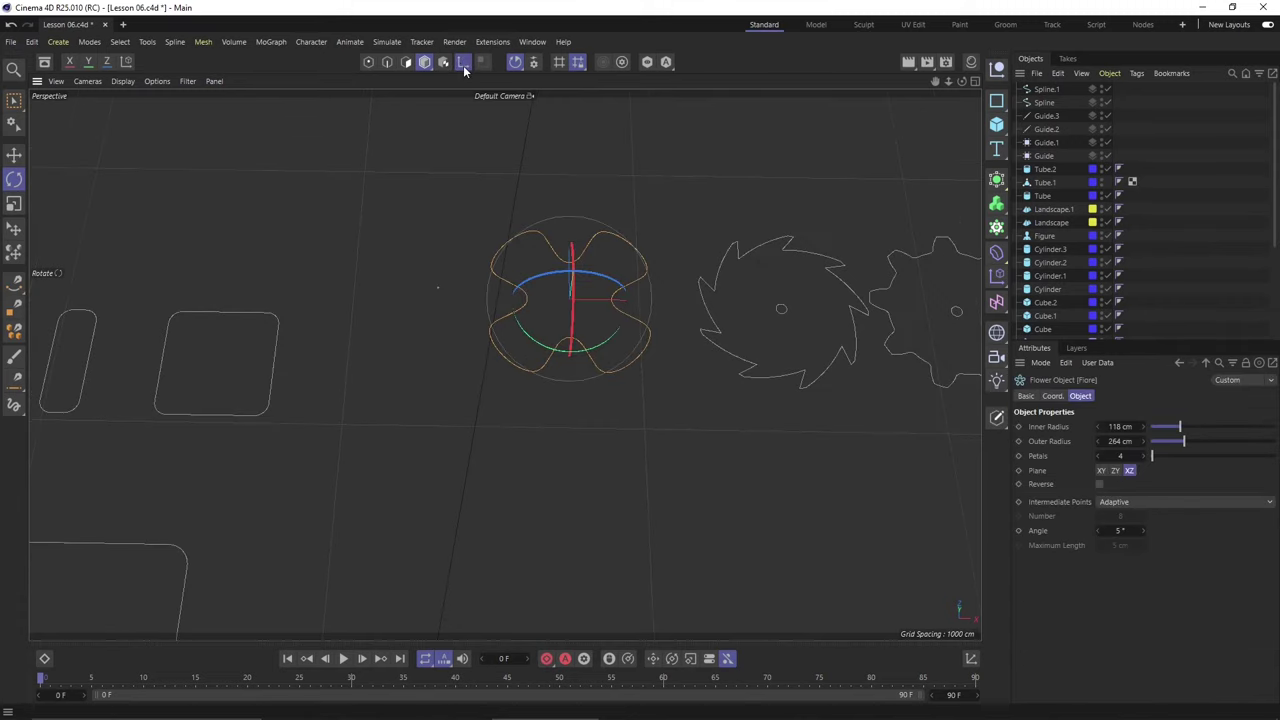
{"action": "left_click", "coordinate": [19, 157]}
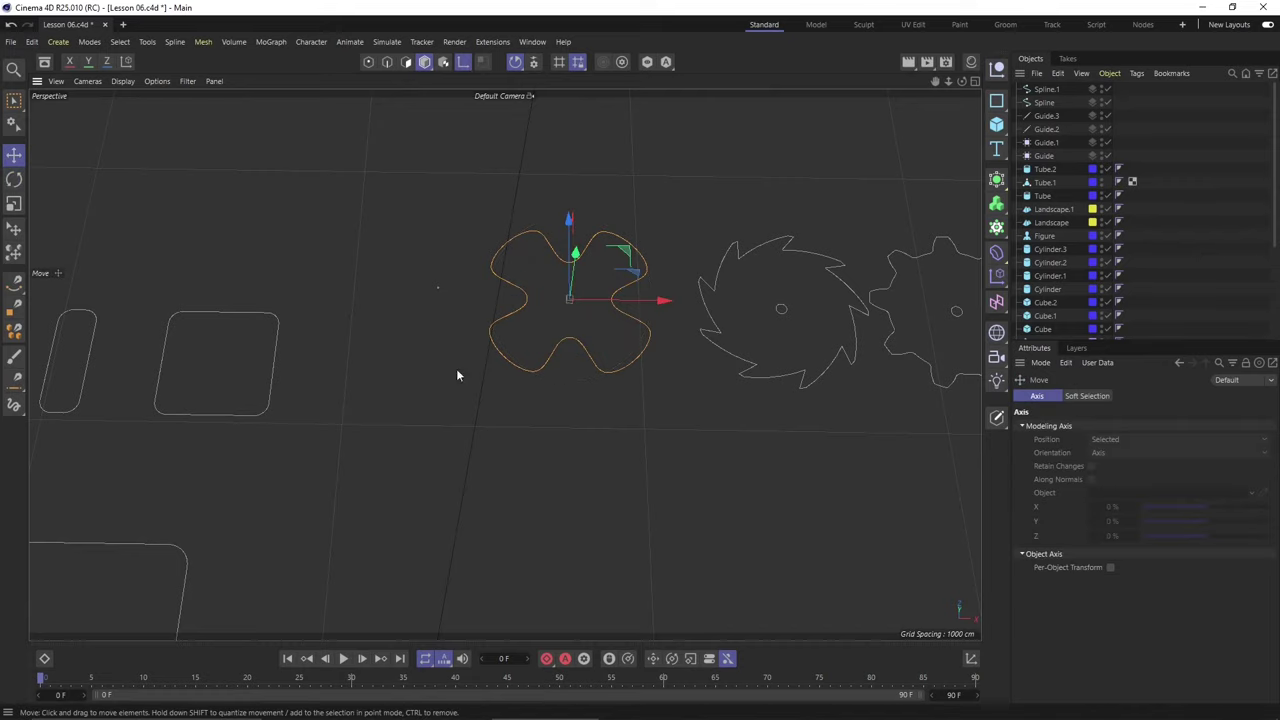
{"action": "left_click_drag", "start_coordinate": [595, 303], "coordinate": [553, 409]}
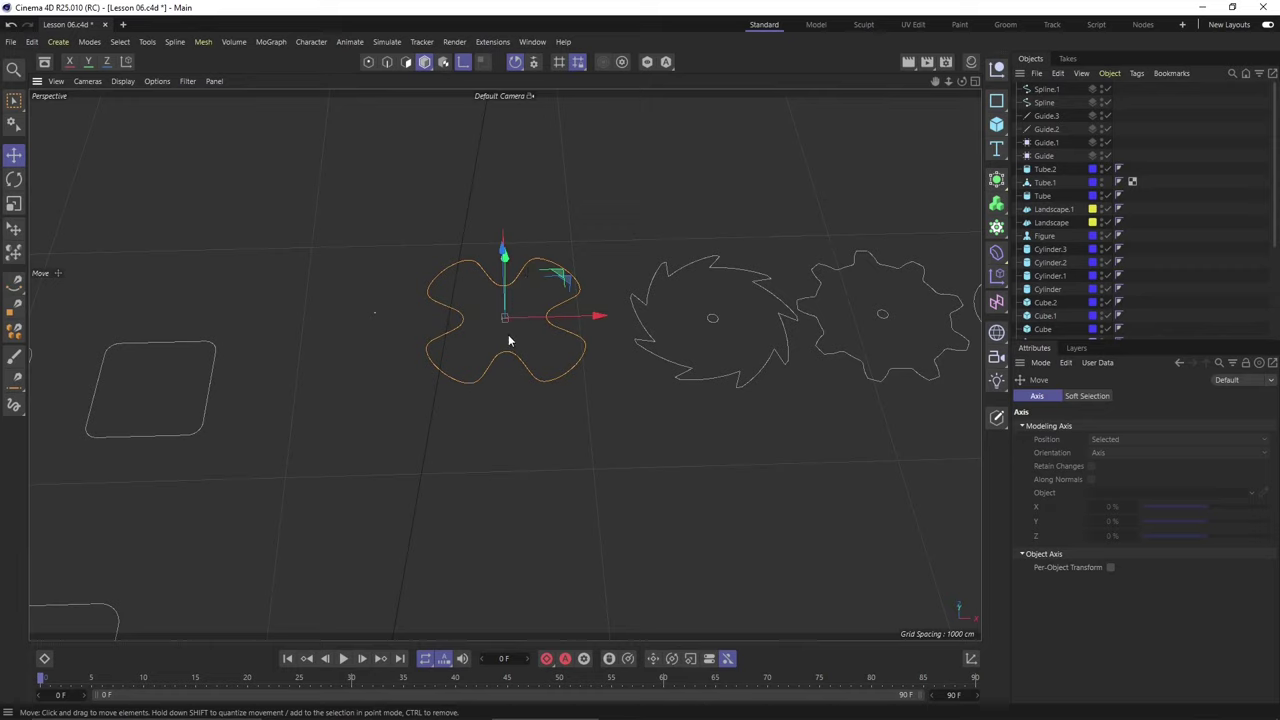
- Make the flower spline editable and move its axis outside the shape to the neighbouring null point
{"action": "right_click", "coordinate": [518, 282]}
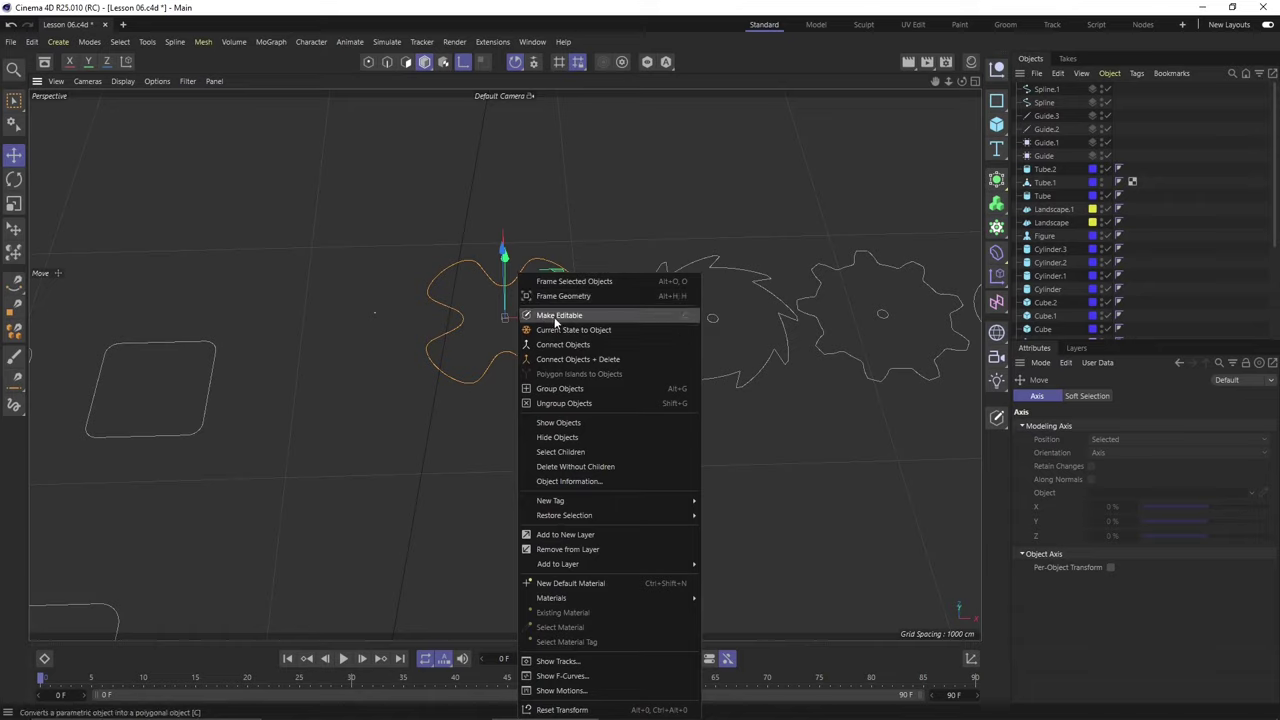
{"action": "left_click", "coordinate": [679, 316]}
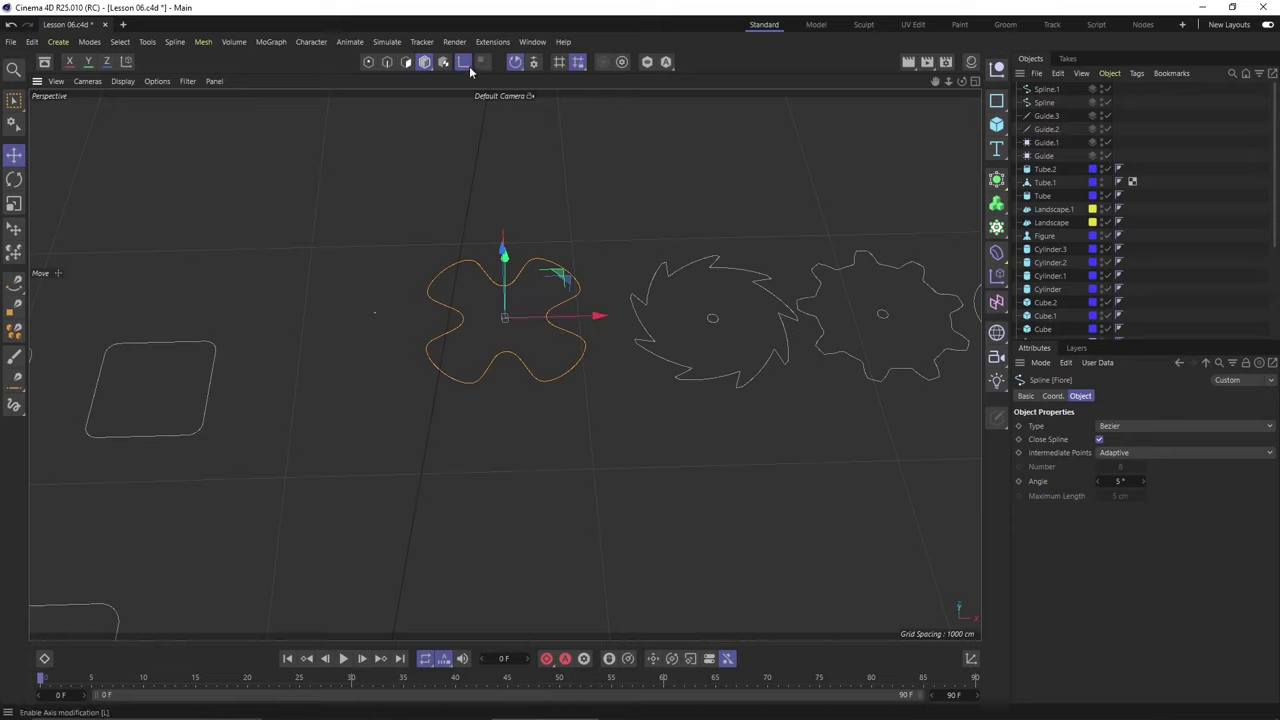
{"action": "left_click_drag", "start_coordinate": [518, 324], "coordinate": [378, 309]}
{"action": "scroll", "coordinate": [375, 315], "scroll_direction": "up", "scroll_amount": 2}
{"action": "scroll", "coordinate": [482, 341], "scroll_direction": "down", "scroll_amount": 3}
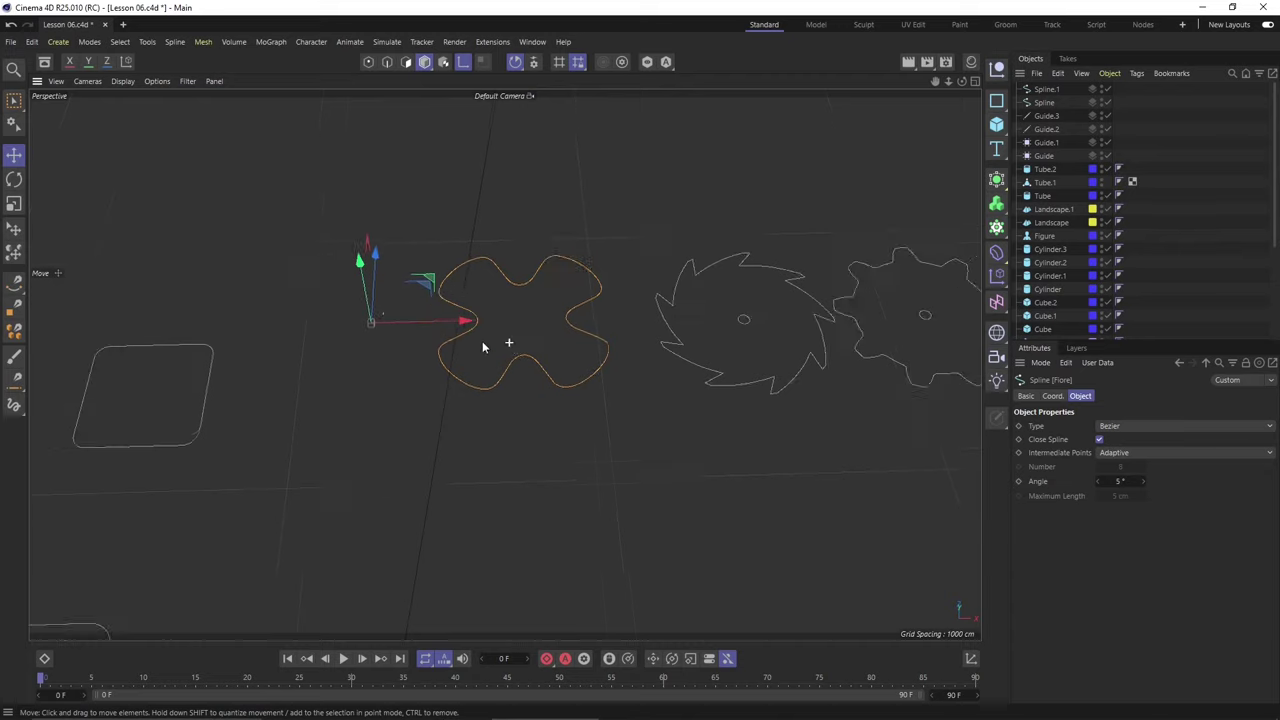
- Try the Rotate tool about the vertical axis at the flower's relocated axis point
{"action": "left_click", "coordinate": [13, 183]}
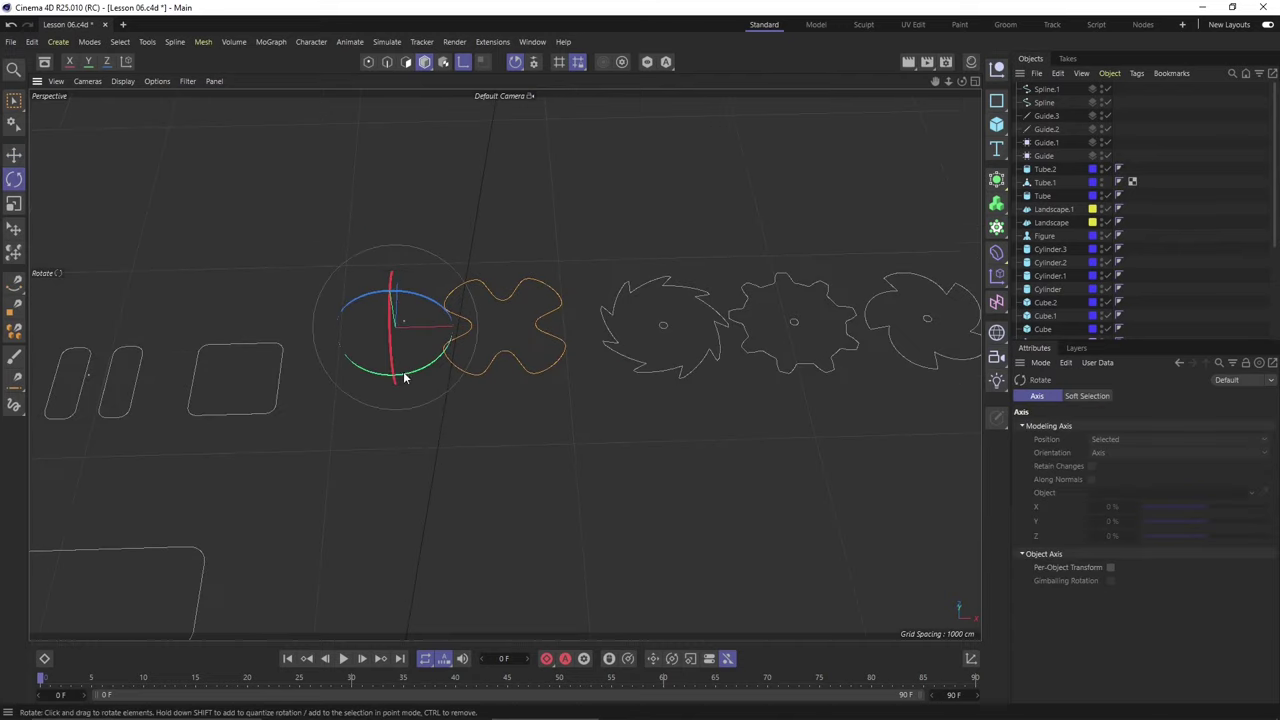
{"action": "left_click_drag", "start_coordinate": [404, 373], "coordinate": [384, 403]}
{"action": "left_click_drag", "start_coordinate": [411, 374], "coordinate": [453, 382]}
{"action": "left_click_drag", "start_coordinate": [398, 415], "coordinate": [399, 415]}
{"action": "left_click", "coordinate": [464, 63]}
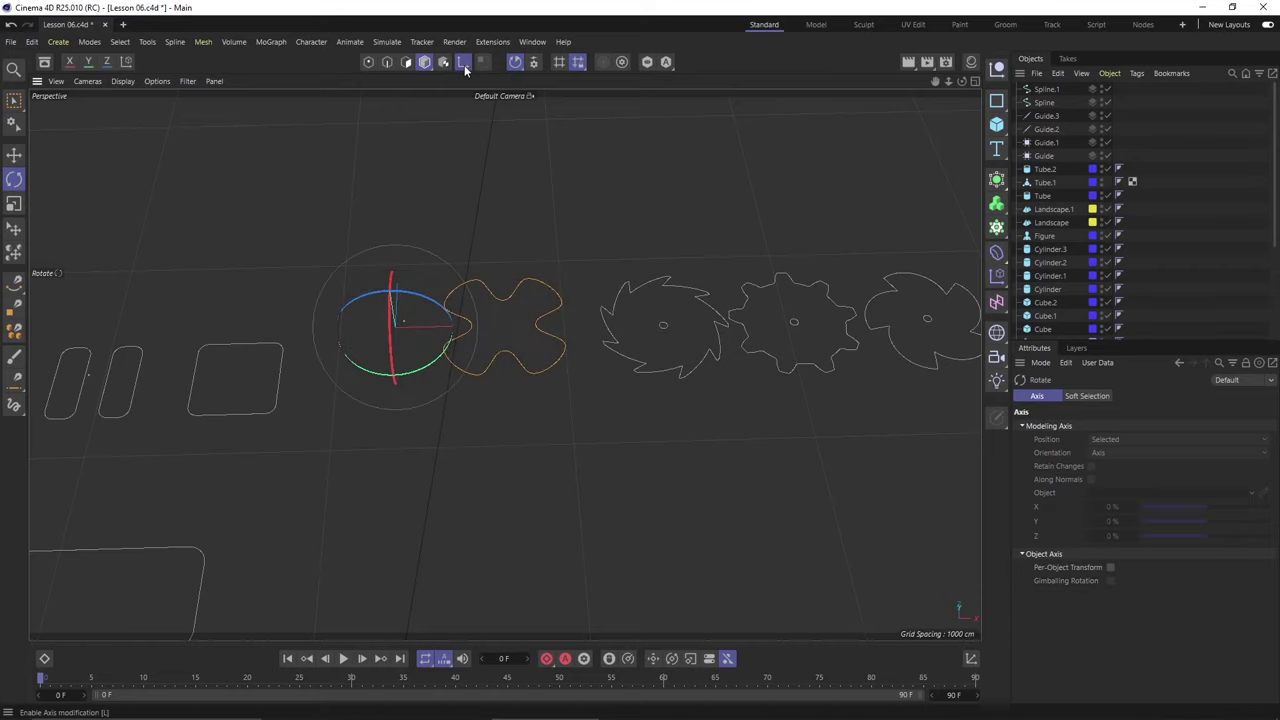
{"action": "left_click_drag", "start_coordinate": [447, 362], "coordinate": [460, 358], "text": "alt"}
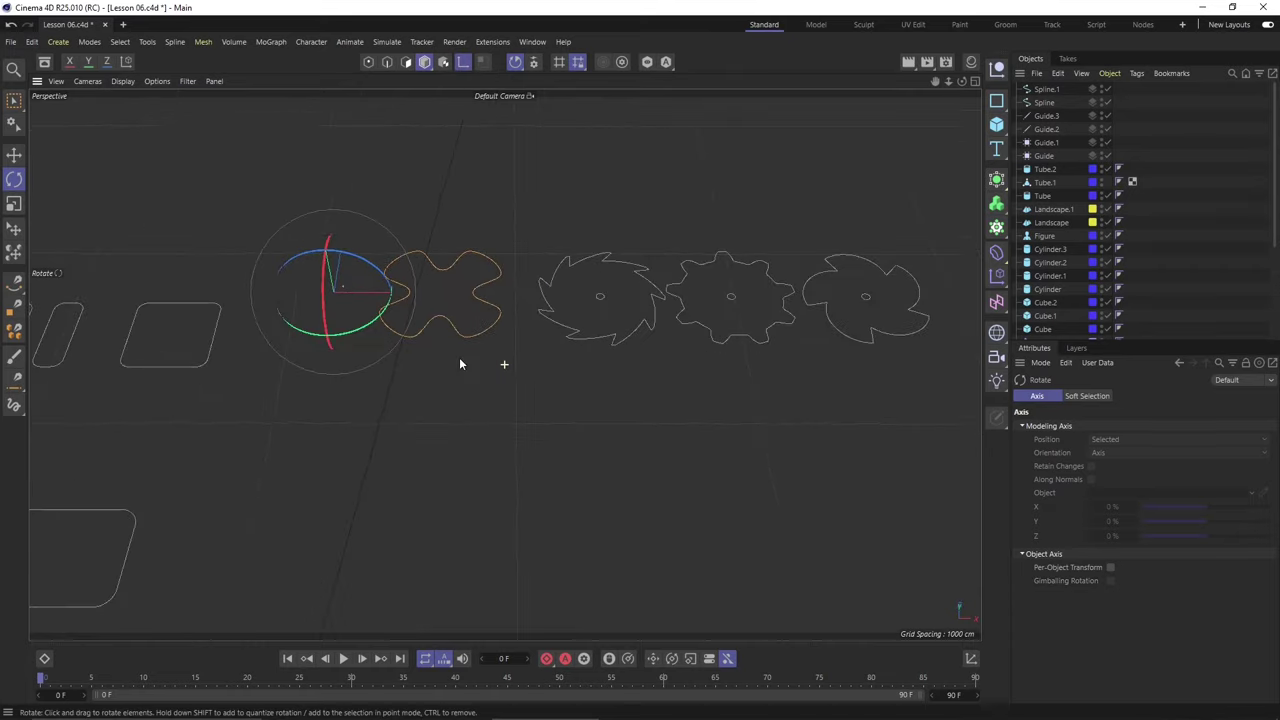
{"action": "scroll", "coordinate": [335, 280], "scroll_direction": "up", "scroll_amount": 1}
{"action": "middle_click_drag", "start_coordinate": [343, 328], "coordinate": [377, 334], "text": "alt"}
{"action": "left_click_drag", "start_coordinate": [377, 339], "coordinate": [380, 337], "text": "alt"}
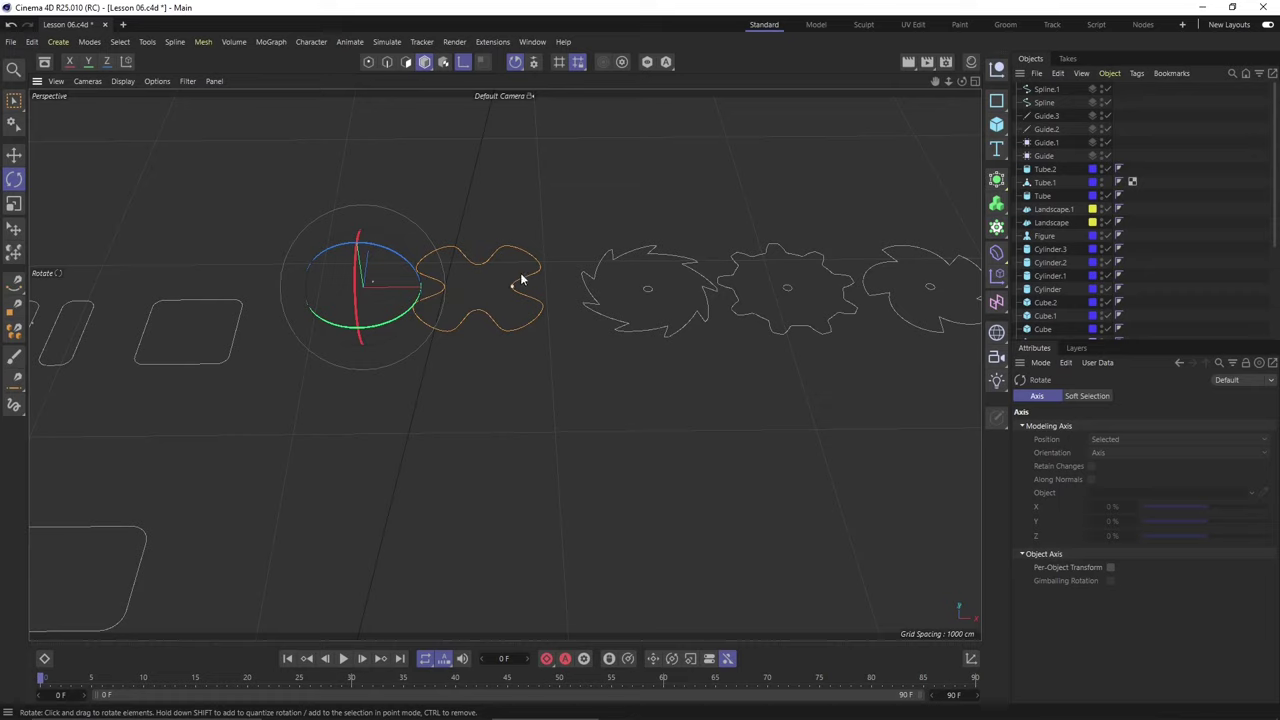
- Move the flower spline's axis back to the centre of the shape and turn off axis modification
{"action": "left_click", "coordinate": [14, 155]}
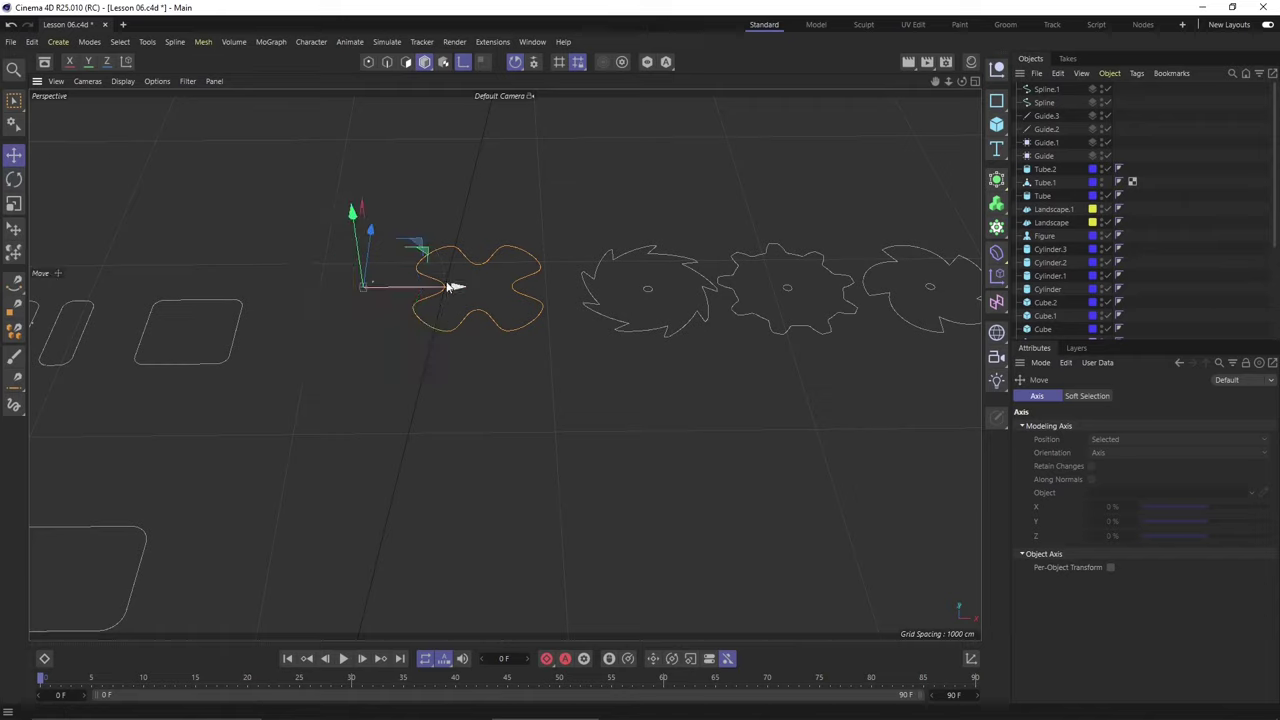
{"action": "left_click_drag", "start_coordinate": [447, 314], "coordinate": [45, 313]}
{"action": "left_click_drag", "start_coordinate": [136, 326], "coordinate": [493, 386]}
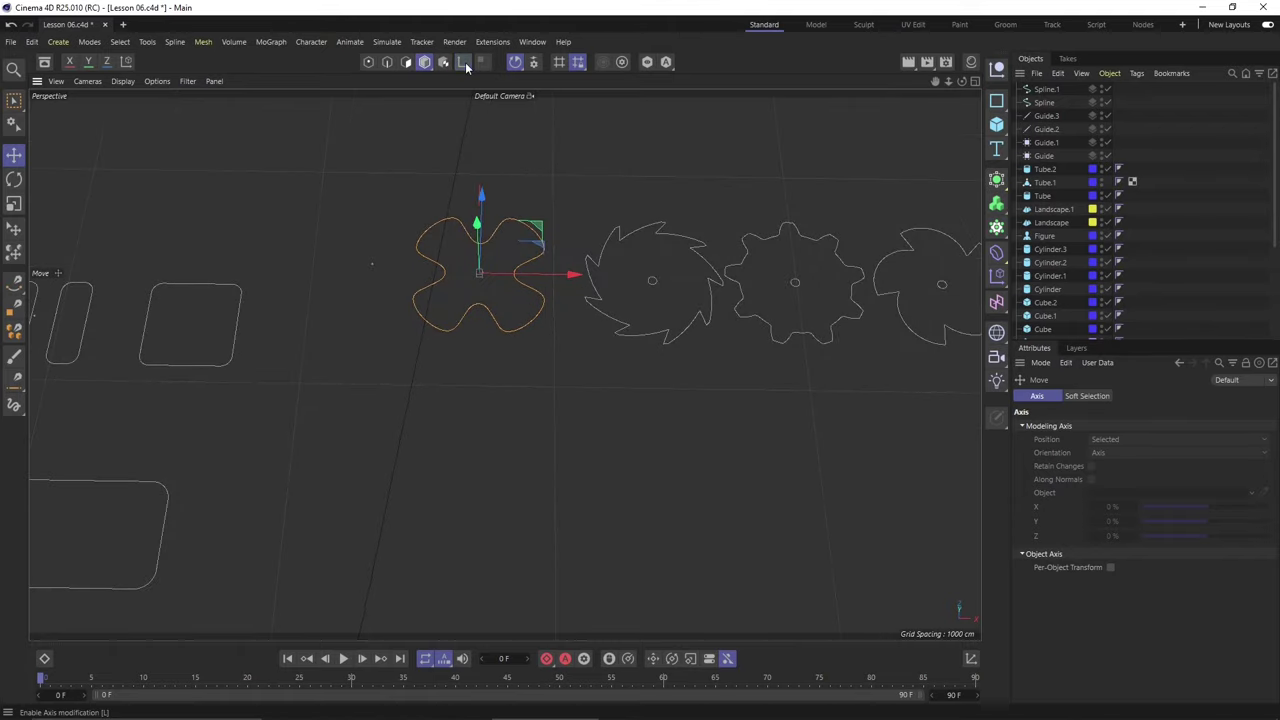
- Select the ratchet cogwheel spline beside the flower and review its parametric Teeth settings
{"action": "left_click", "coordinate": [626, 236]}
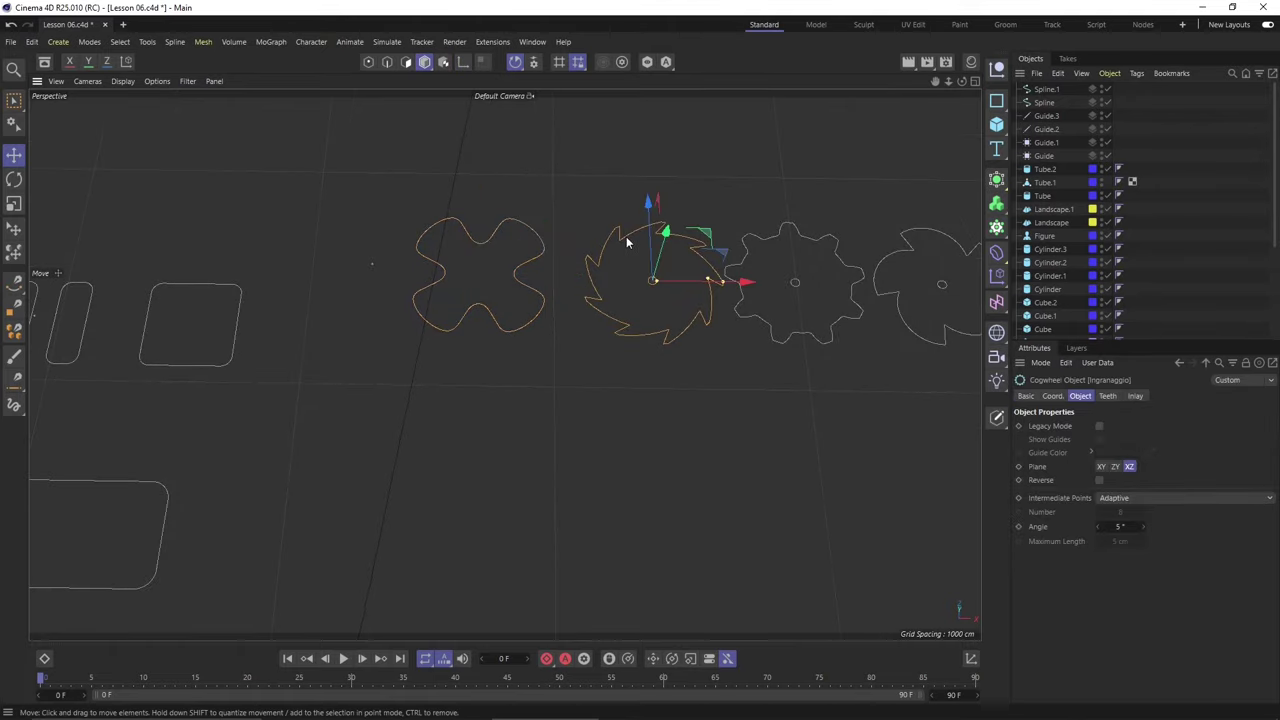
{"action": "left_click", "coordinate": [1104, 397]}
{"action": "mouse_move", "coordinate": [1175, 447]}
{"action": "left_mouse_down"}
{"action": "mouse_move", "coordinate": [1189, 450]}
{"action": "mouse_move", "coordinate": [1160, 452]}
{"action": "mouse_move", "coordinate": [1198, 462]}
{"action": "mouse_move", "coordinate": [1153, 458]}
{"action": "left_mouse_up"}
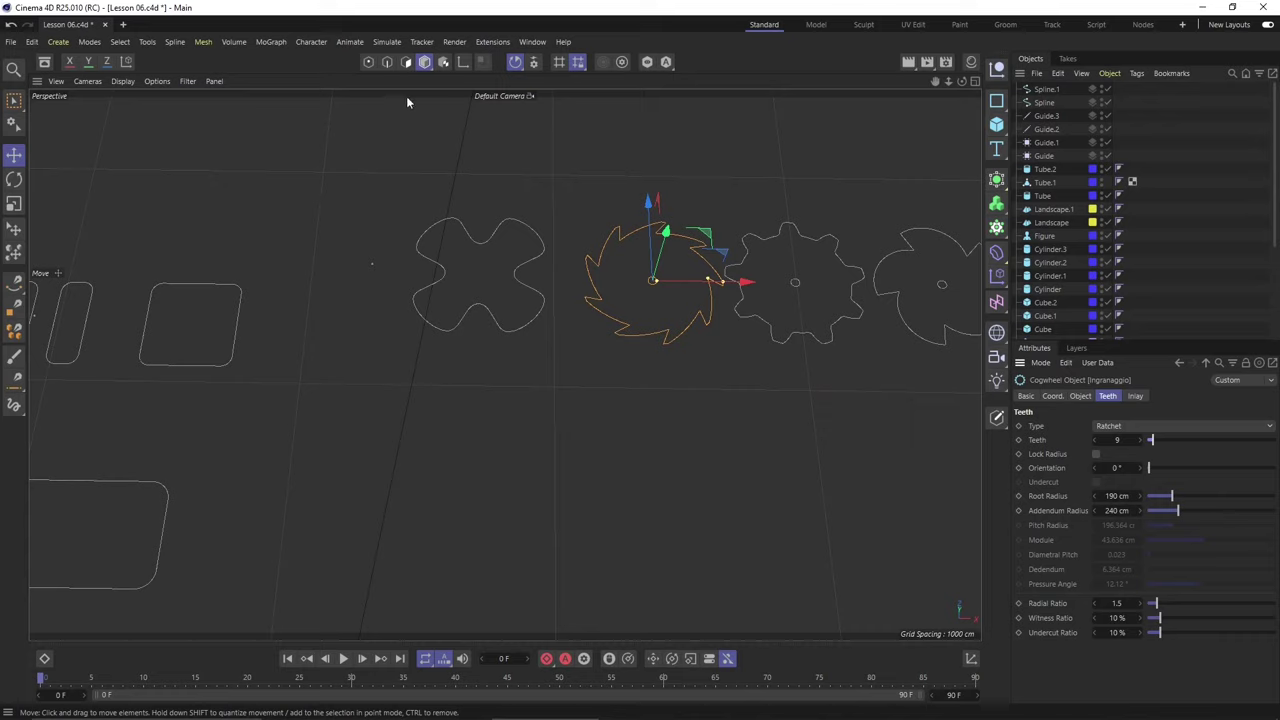
- Try point editing on the parametric ratchet cogwheel and return to Model mode
{"action": "left_click", "coordinate": [369, 62]}
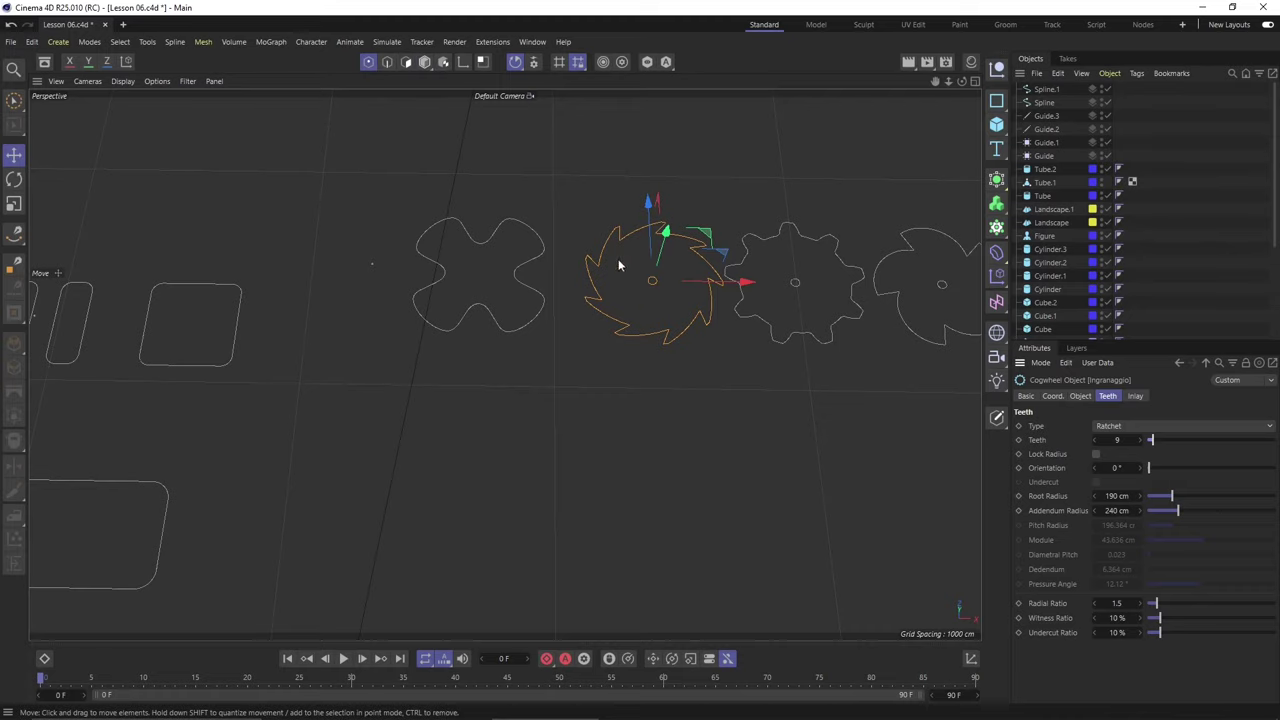
{"action": "scroll", "coordinate": [618, 323], "scroll_direction": "up", "scroll_amount": 2}
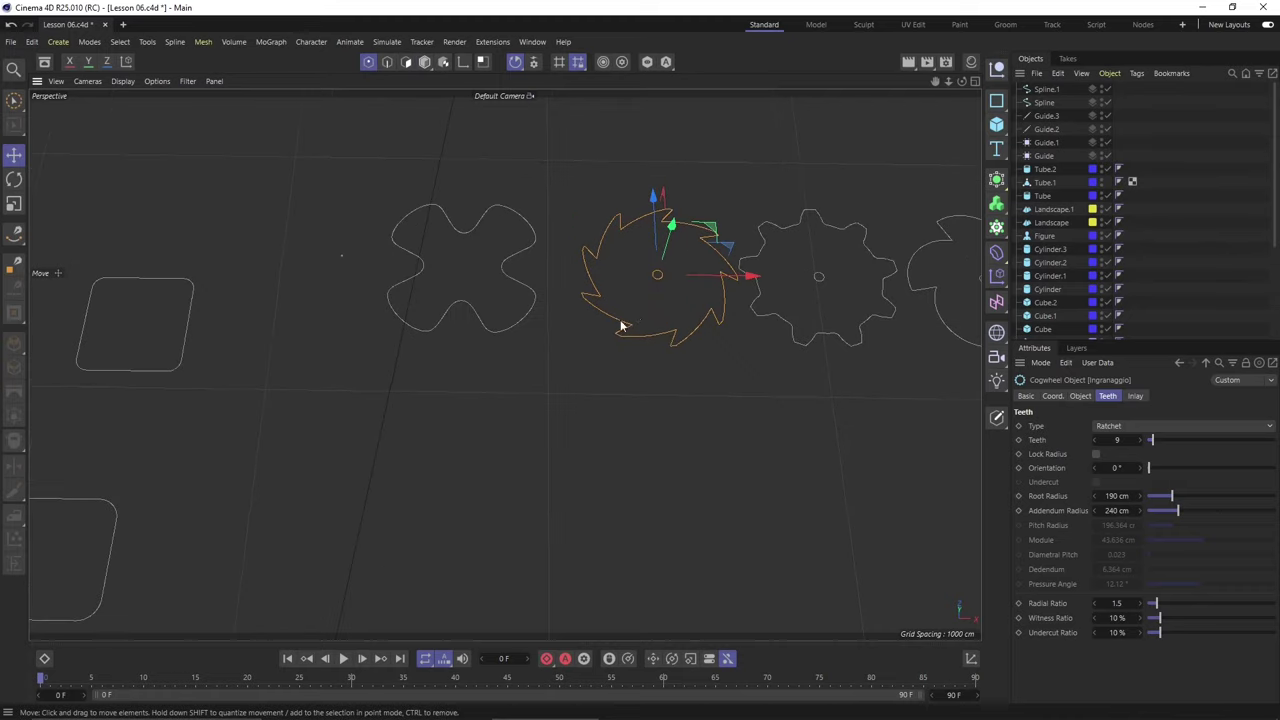
{"action": "left_click_drag", "start_coordinate": [620, 325], "coordinate": [634, 252], "text": "alt"}
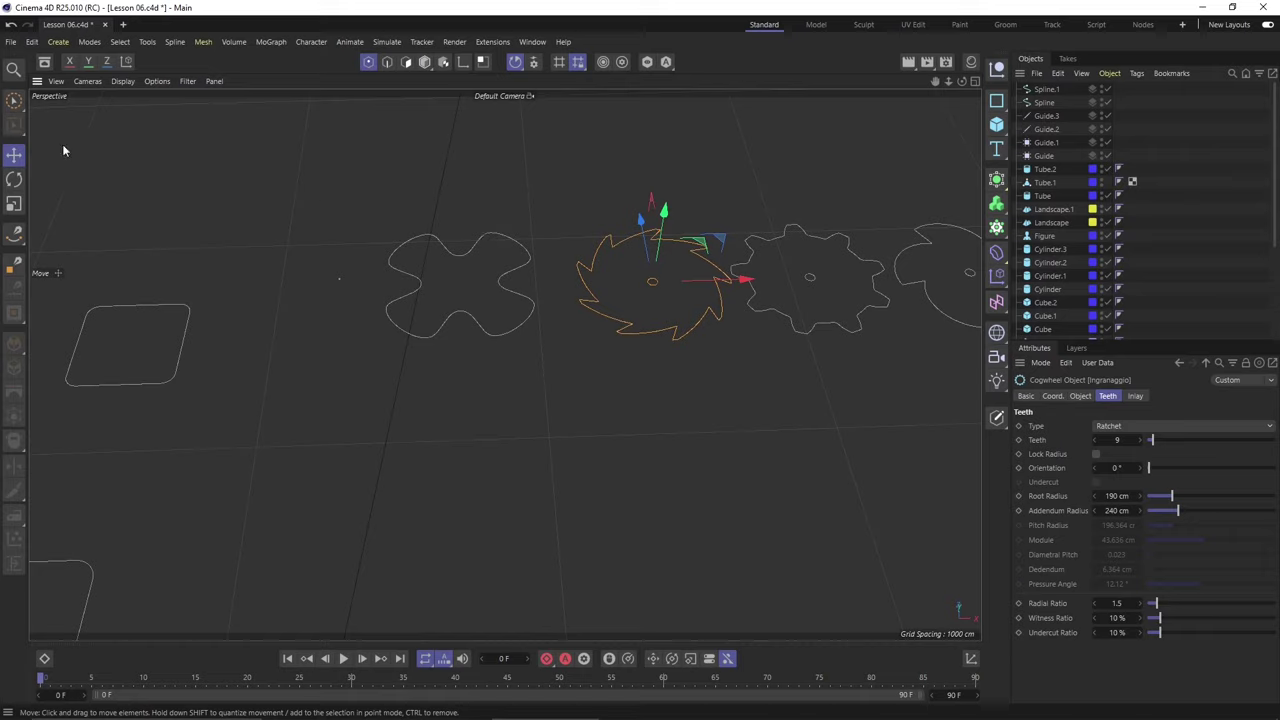
{"action": "left_click", "coordinate": [425, 62]}
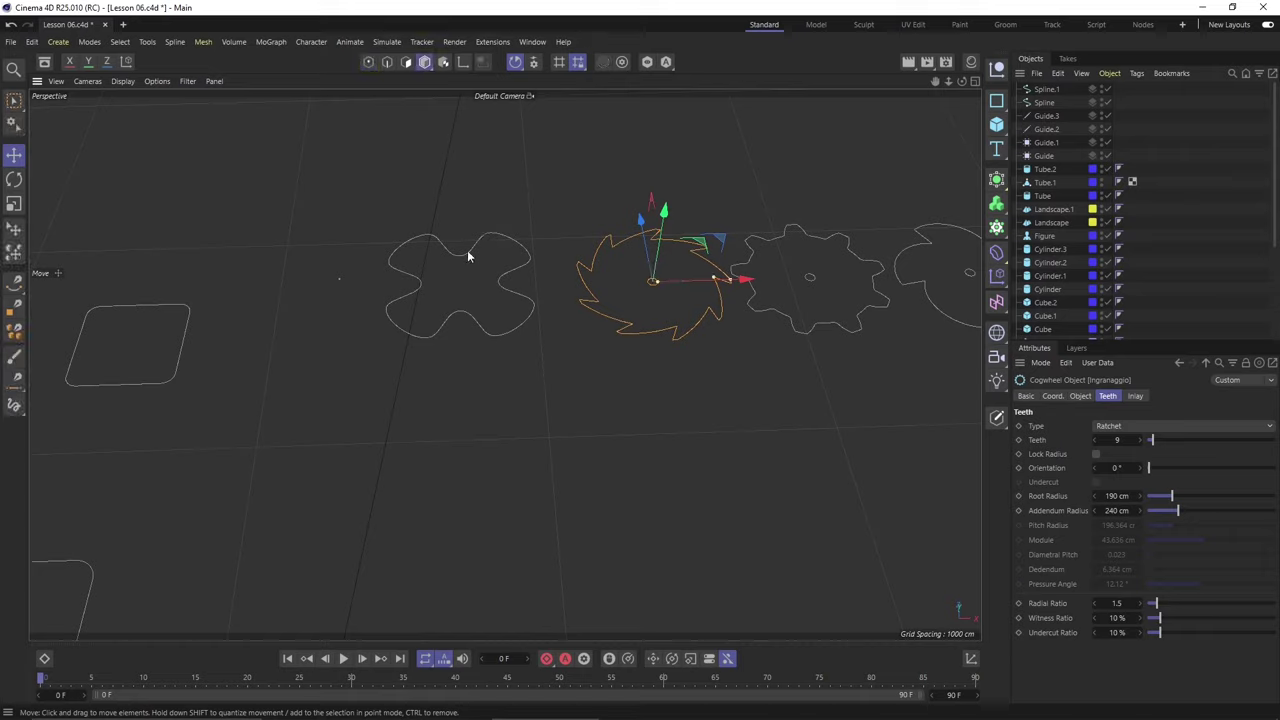
- Select the upper inner point of the editable flower spline in point mode and turn off snapping
{"action": "left_click", "coordinate": [467, 253]}
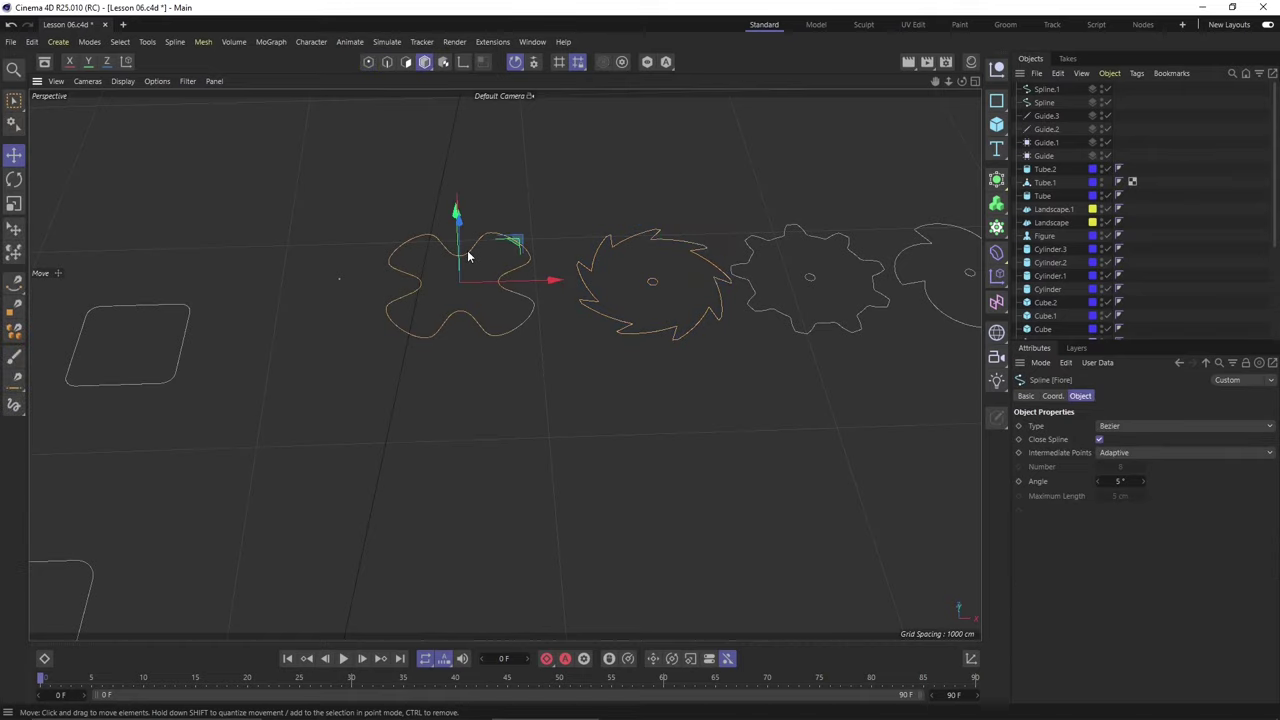
{"action": "left_click", "coordinate": [369, 63]}
{"action": "left_click_drag", "start_coordinate": [424, 213], "coordinate": [466, 263], "text": "alt"}
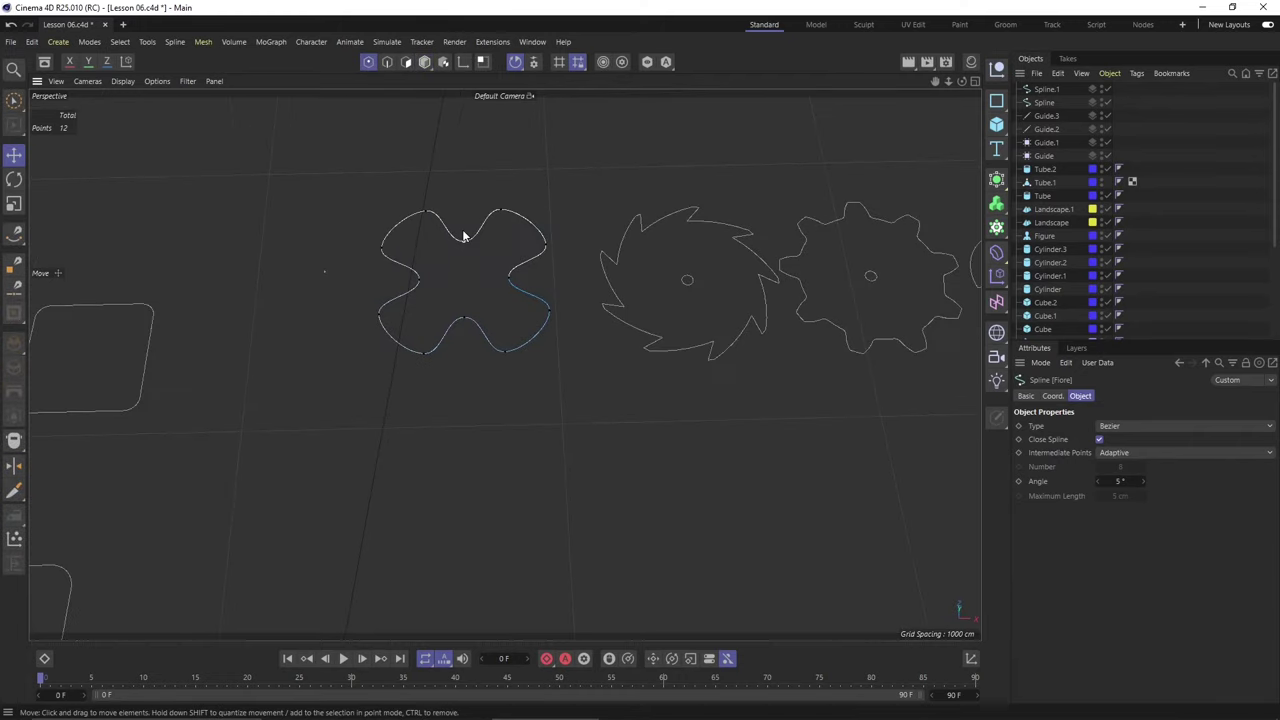
{"action": "left_click", "coordinate": [463, 238]}
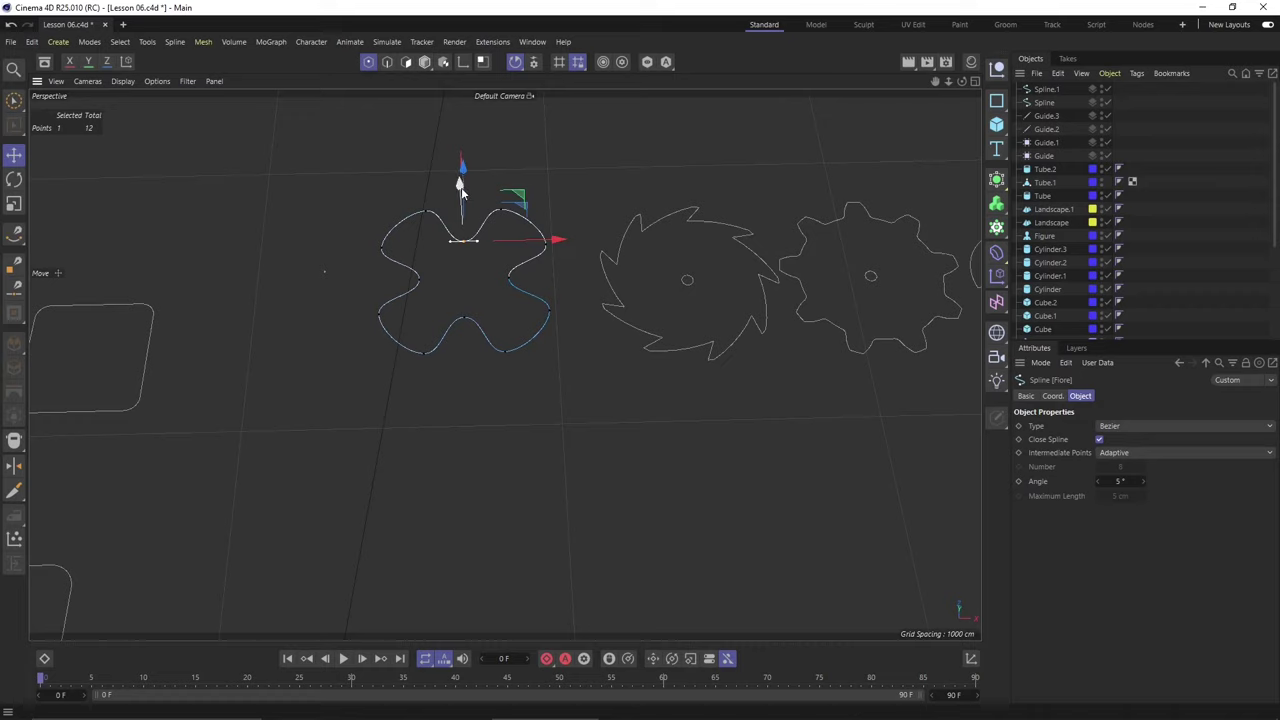
{"action": "mouse_move", "coordinate": [461, 187]}
{"action": "left_mouse_down"}
{"action": "mouse_move", "coordinate": [468, 252]}
{"action": "mouse_move", "coordinate": [466, 170]}
{"action": "mouse_move", "coordinate": [471, 250]}
{"action": "mouse_move", "coordinate": [468, 189]}
{"action": "left_mouse_up"}
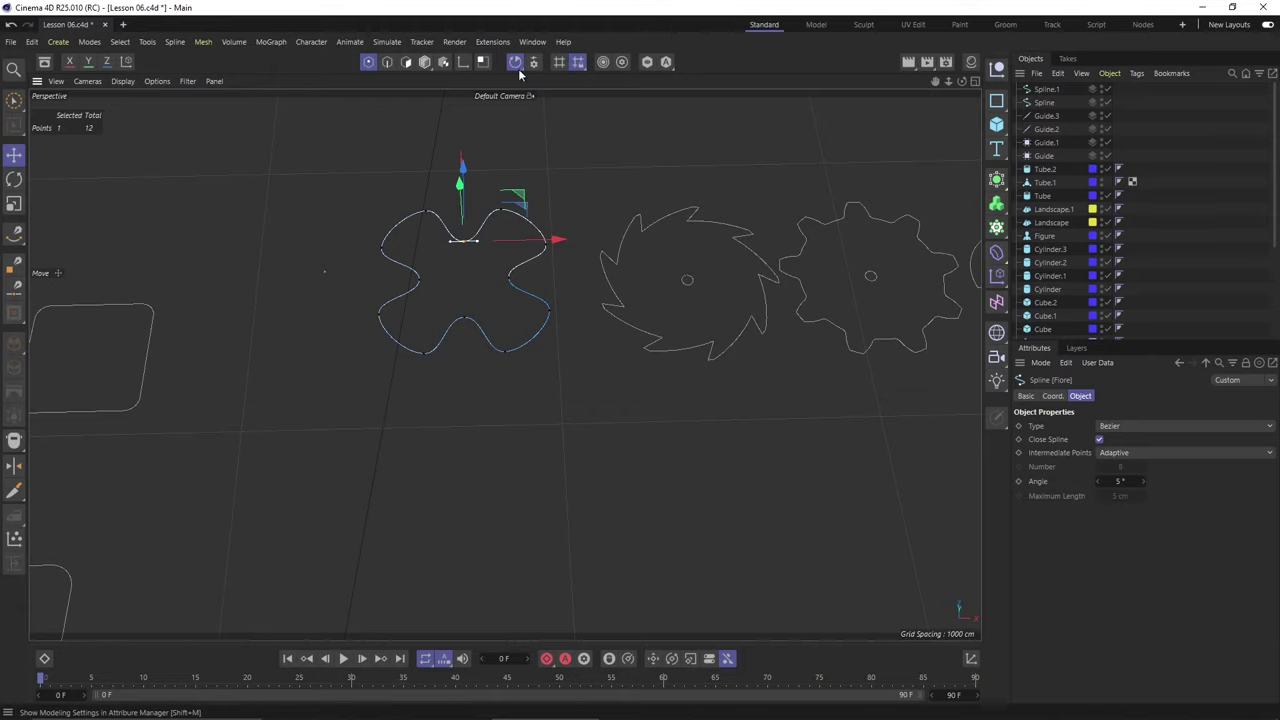
{"action": "left_click_drag", "start_coordinate": [516, 65], "coordinate": [560, 78]}
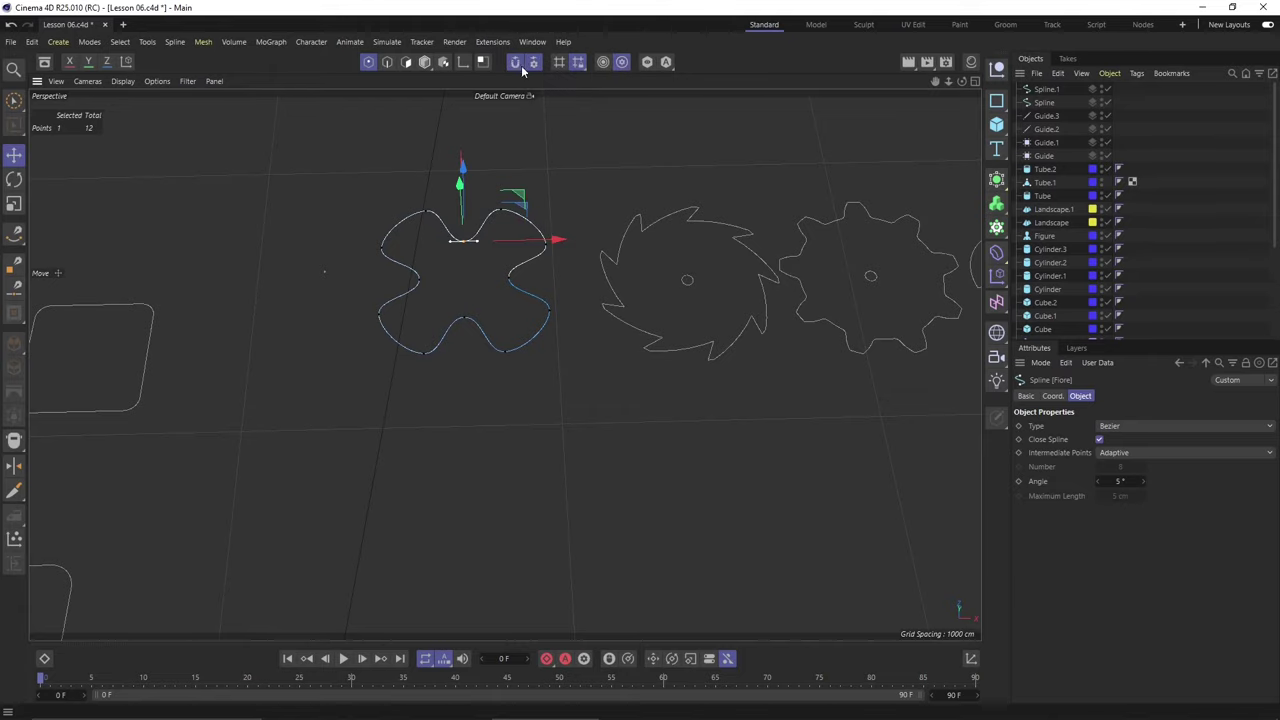
{"action": "left_click", "coordinate": [521, 65]}
- Review the spline editing commands available for the selected flower point
{"action": "left_click_drag", "start_coordinate": [480, 292], "coordinate": [441, 259], "text": "alt"}
{"action": "left_click_drag", "start_coordinate": [536, 229], "coordinate": [508, 282]}
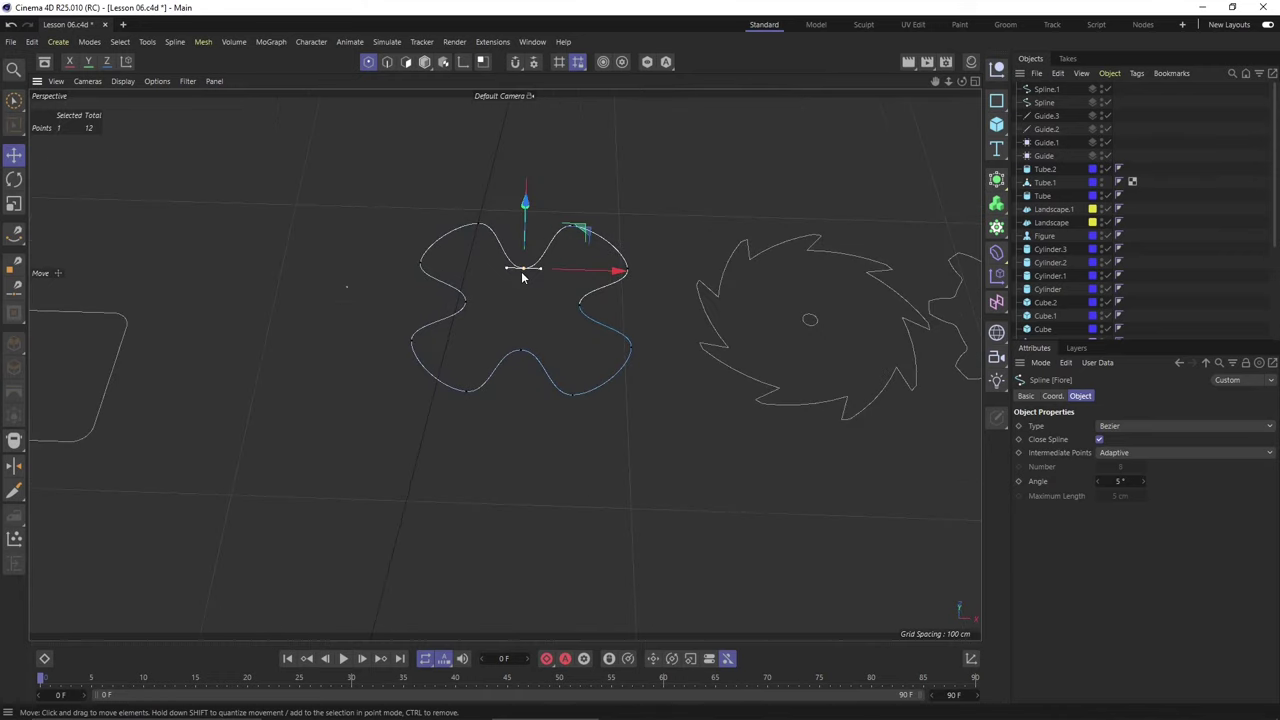
{"action": "right_click", "coordinate": [522, 277]}
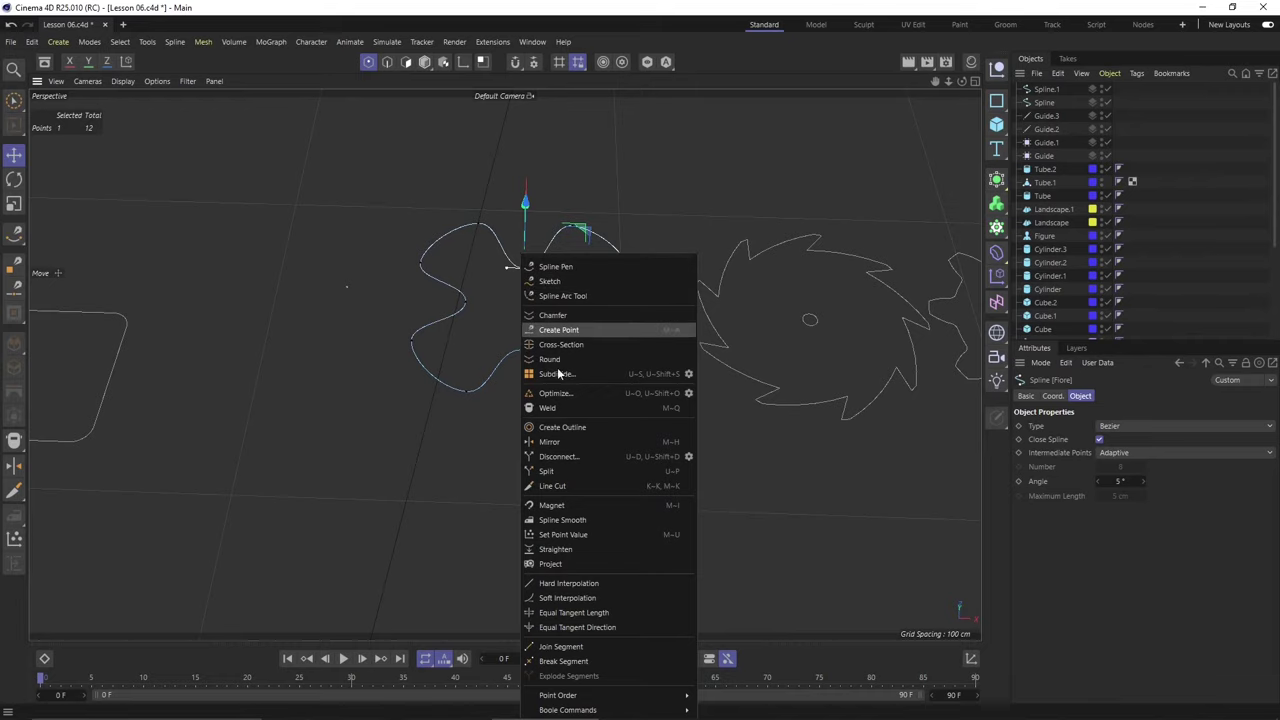
{"action": "left_click", "coordinate": [329, 338]}
- Switch to the four-view layout and hide every layer except Logos
{"action": "scroll", "coordinate": [294, 327], "scroll_direction": "down", "scroll_amount": 1}
{"action": "left_click_drag", "start_coordinate": [294, 326], "coordinate": [312, 221], "text": "alt"}
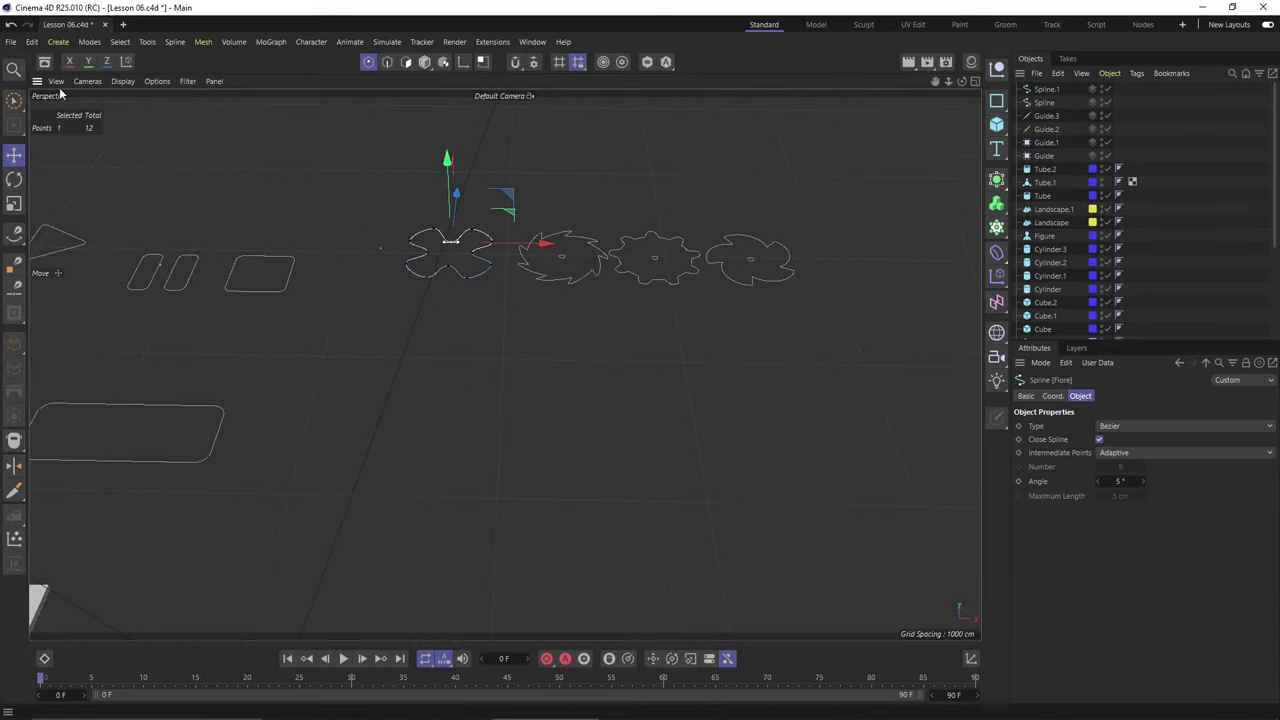
{"action": "middle_click", "coordinate": [287, 280]}
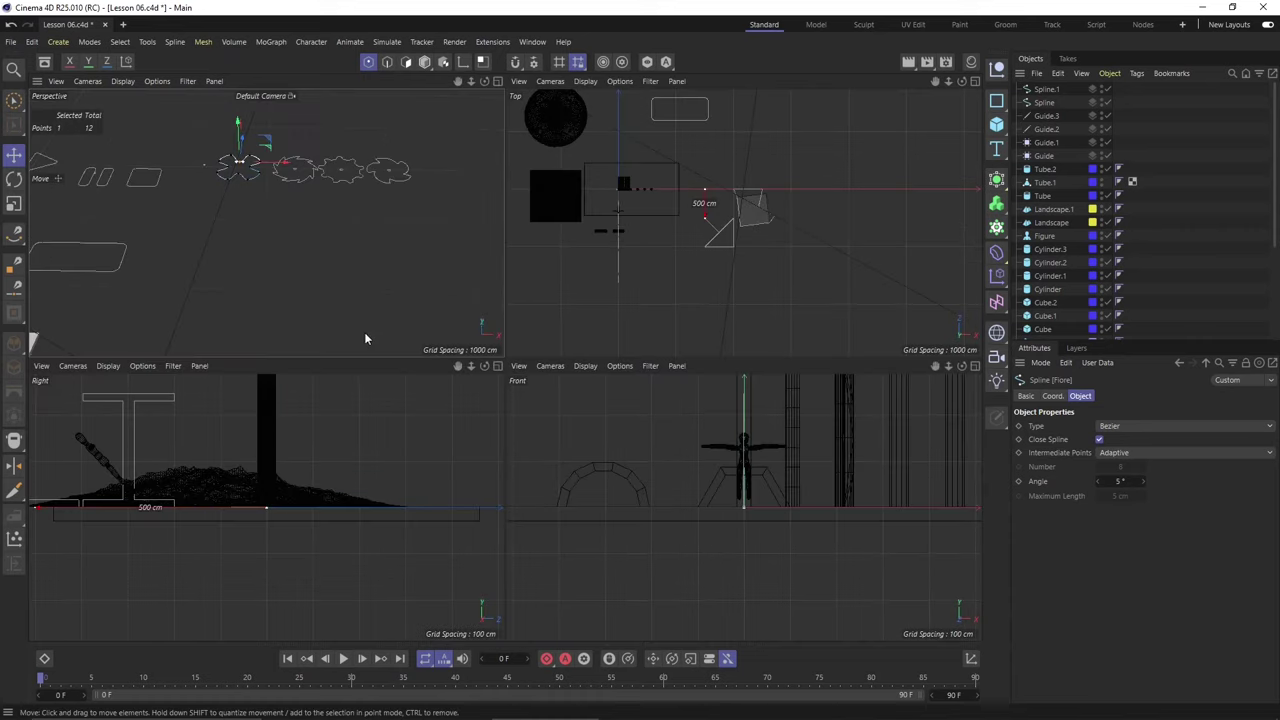
{"action": "left_click", "coordinate": [636, 287]}
{"action": "scroll", "coordinate": [637, 289], "scroll_direction": "down", "scroll_amount": 3}
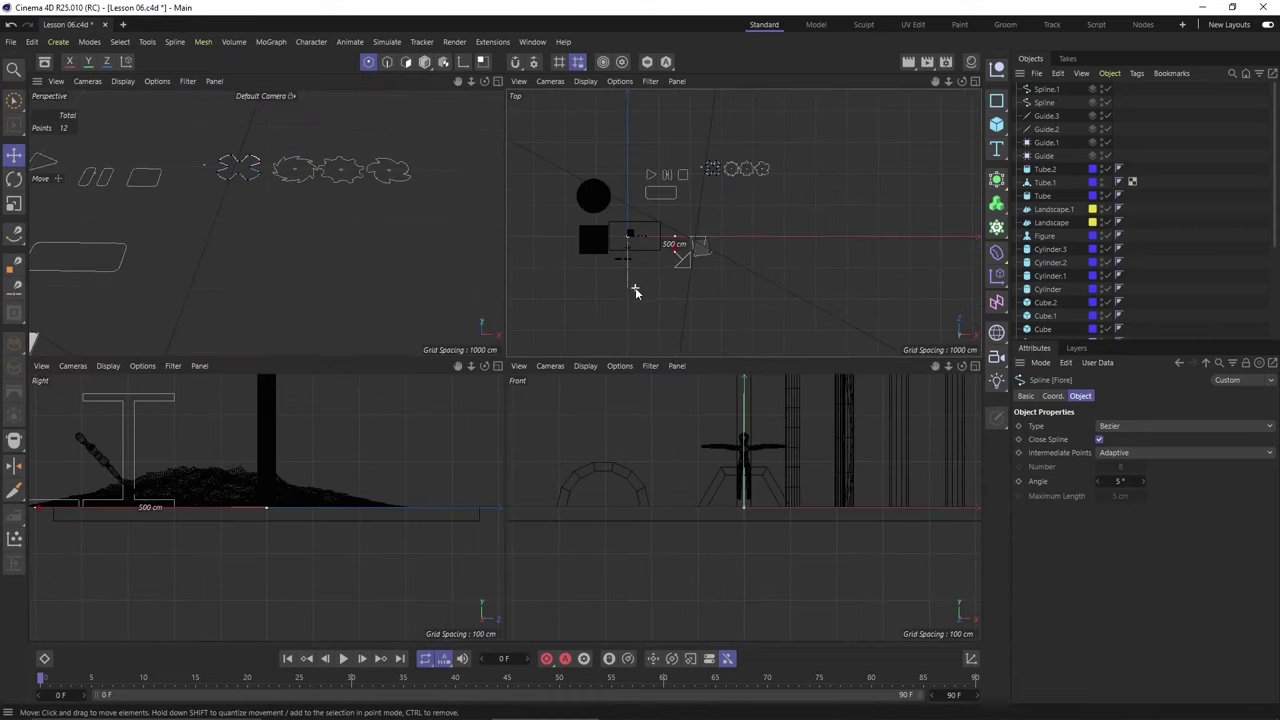
{"action": "scroll", "coordinate": [710, 228], "scroll_direction": "down", "scroll_amount": 1}
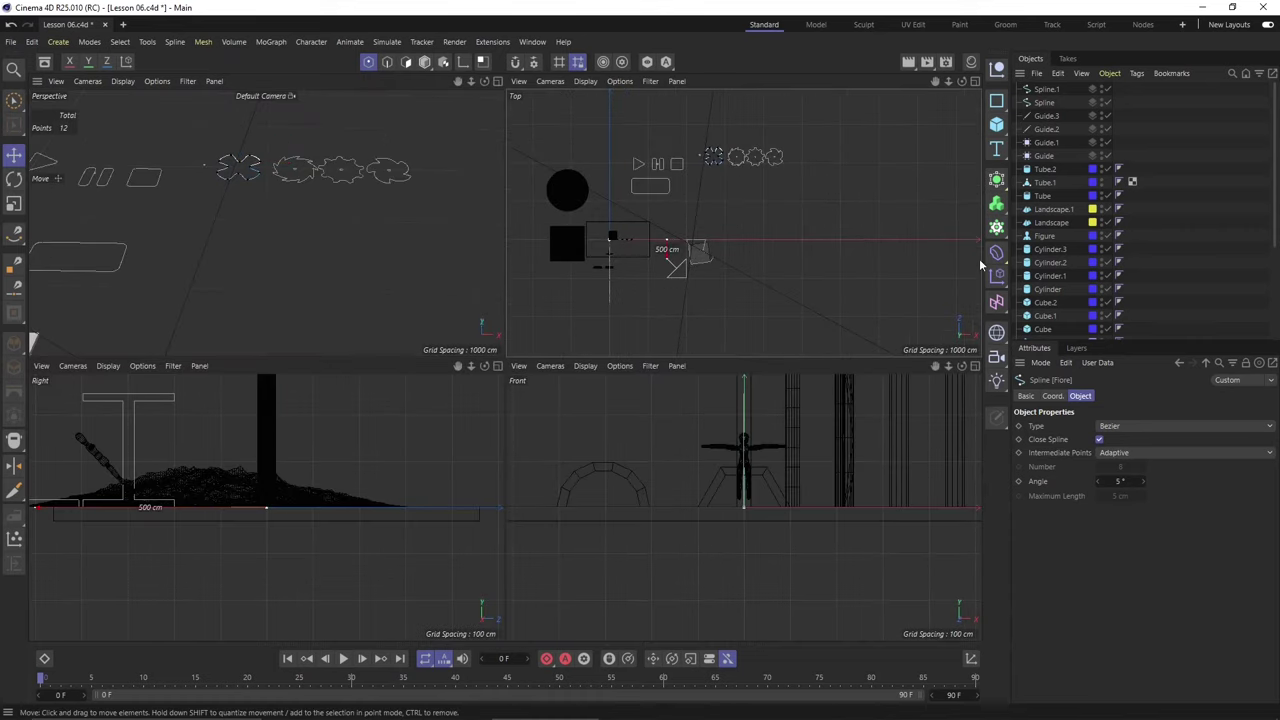
{"action": "left_click", "coordinate": [1070, 349]}
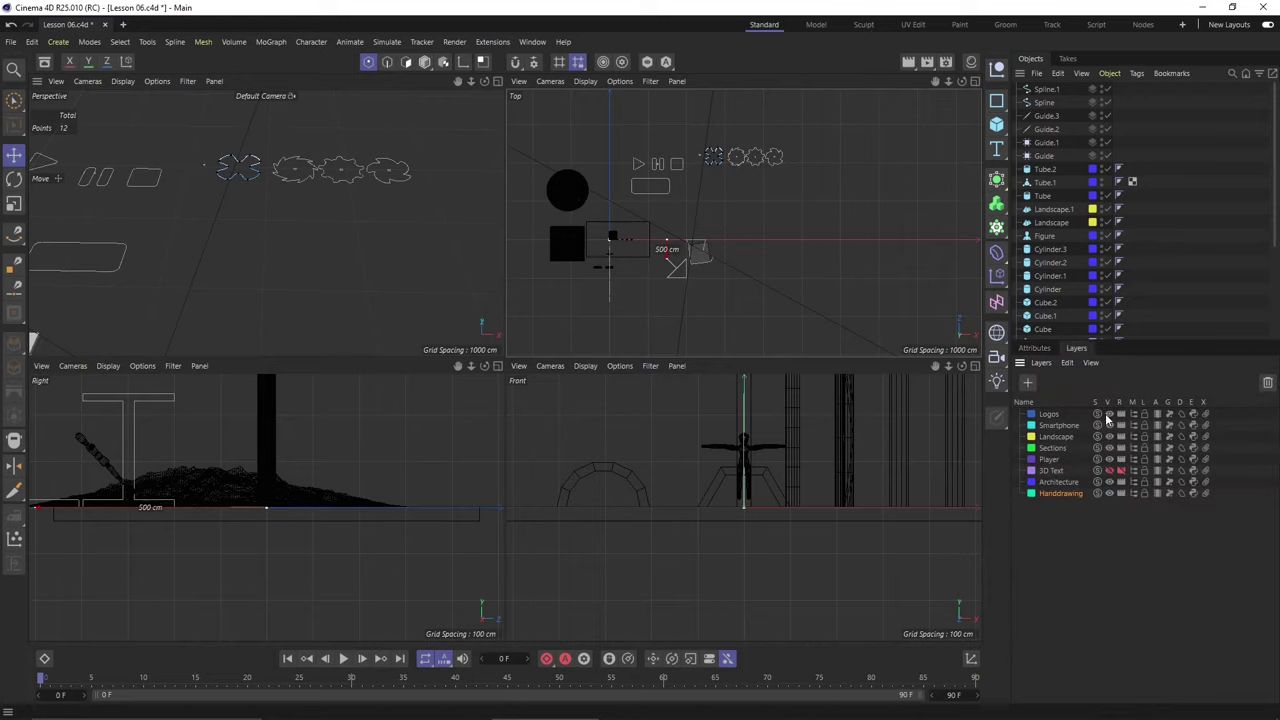
{"action": "left_click", "coordinate": [1110, 493], "text": "ctrl"}
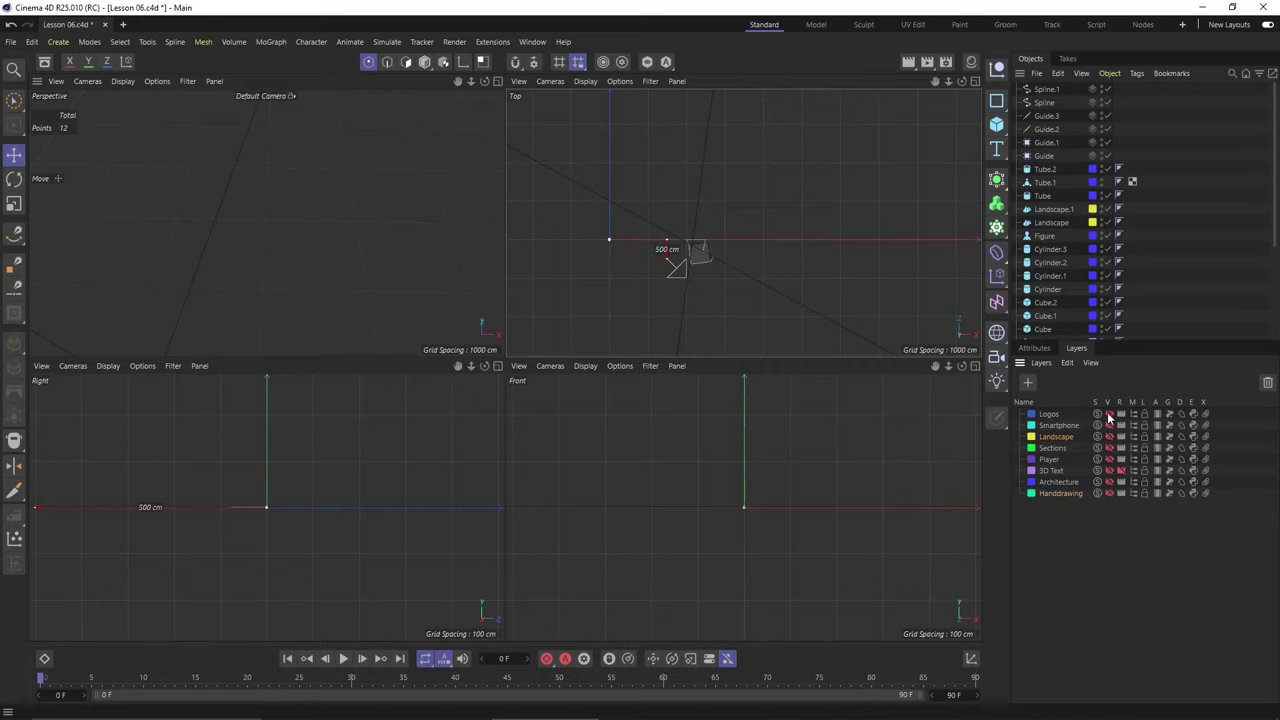
{"action": "left_click", "coordinate": [1108, 415]}
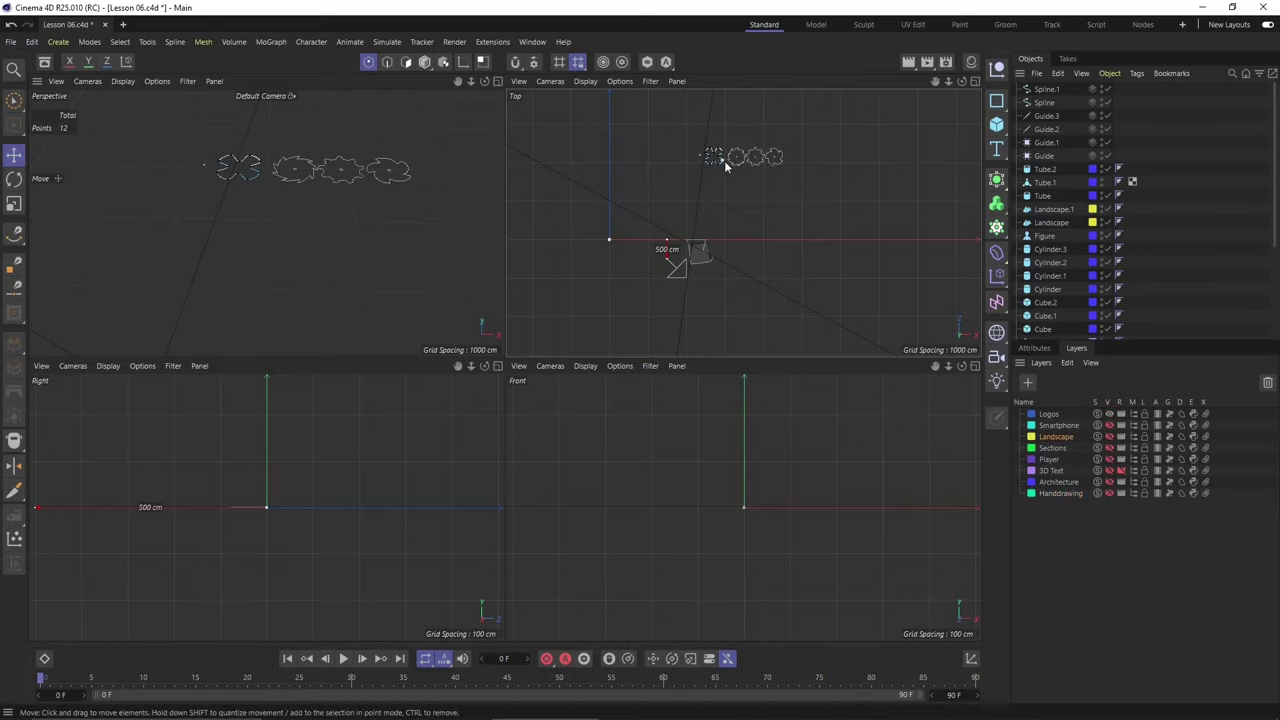
- Choose Rectangle Selection and try to box-select the leftover guides and splines in the top view while in point mode
{"action": "scroll", "coordinate": [725, 168], "scroll_direction": "up", "scroll_amount": 1}
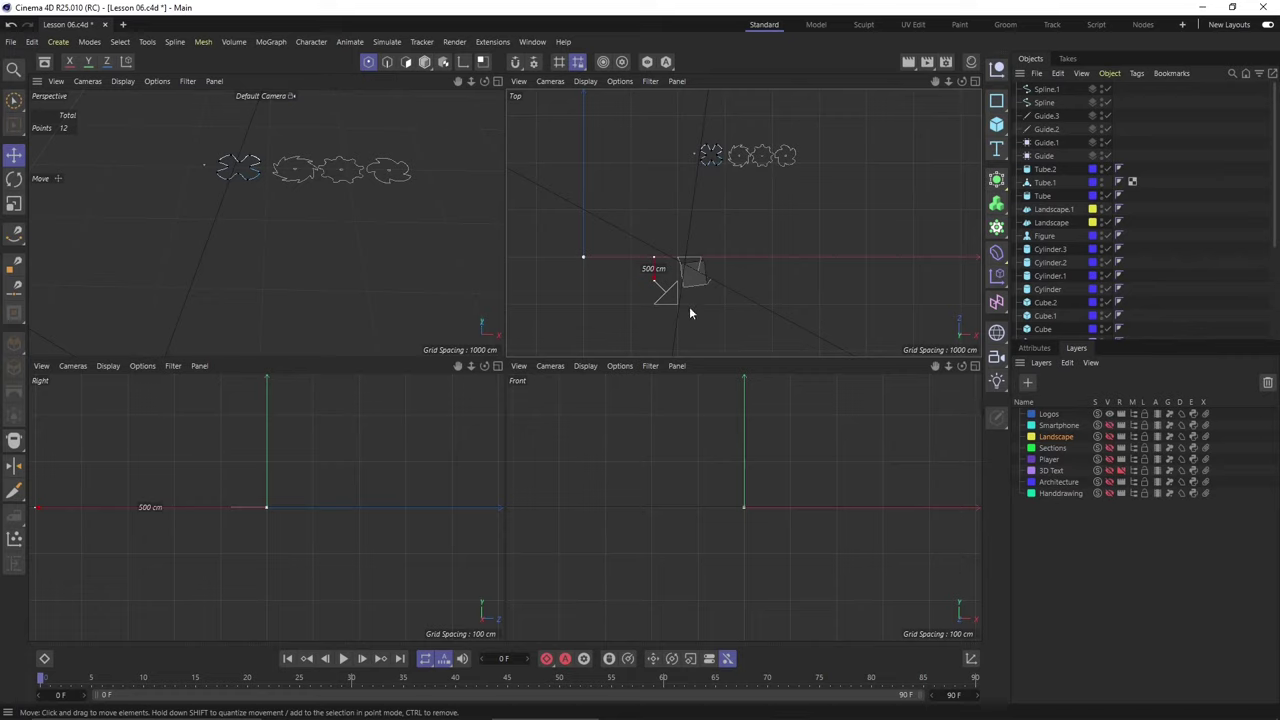
{"action": "scroll", "coordinate": [665, 244], "scroll_direction": "up", "scroll_amount": 4}
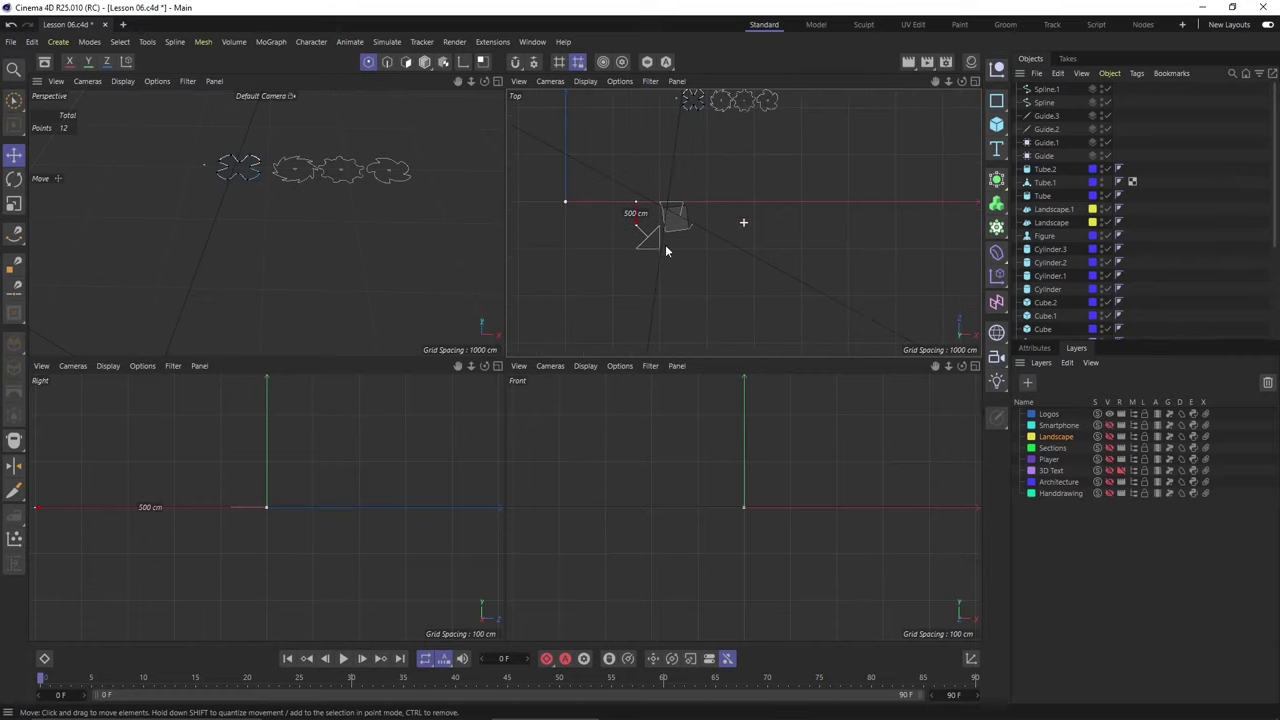
{"action": "left_click", "coordinate": [15, 100]}
{"action": "left_click", "coordinate": [70, 142]}
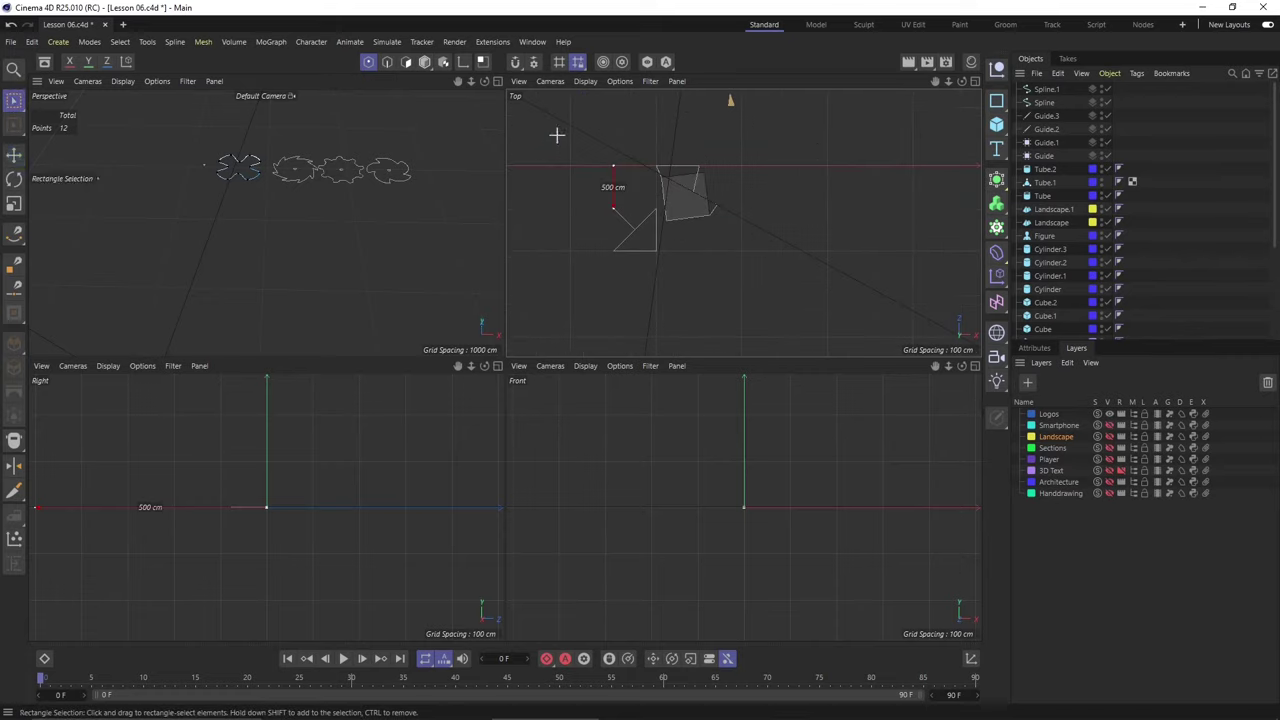
{"action": "left_click_drag", "start_coordinate": [557, 134], "coordinate": [787, 341]}
{"action": "scroll", "coordinate": [725, 280], "scroll_direction": "down", "scroll_amount": 5}
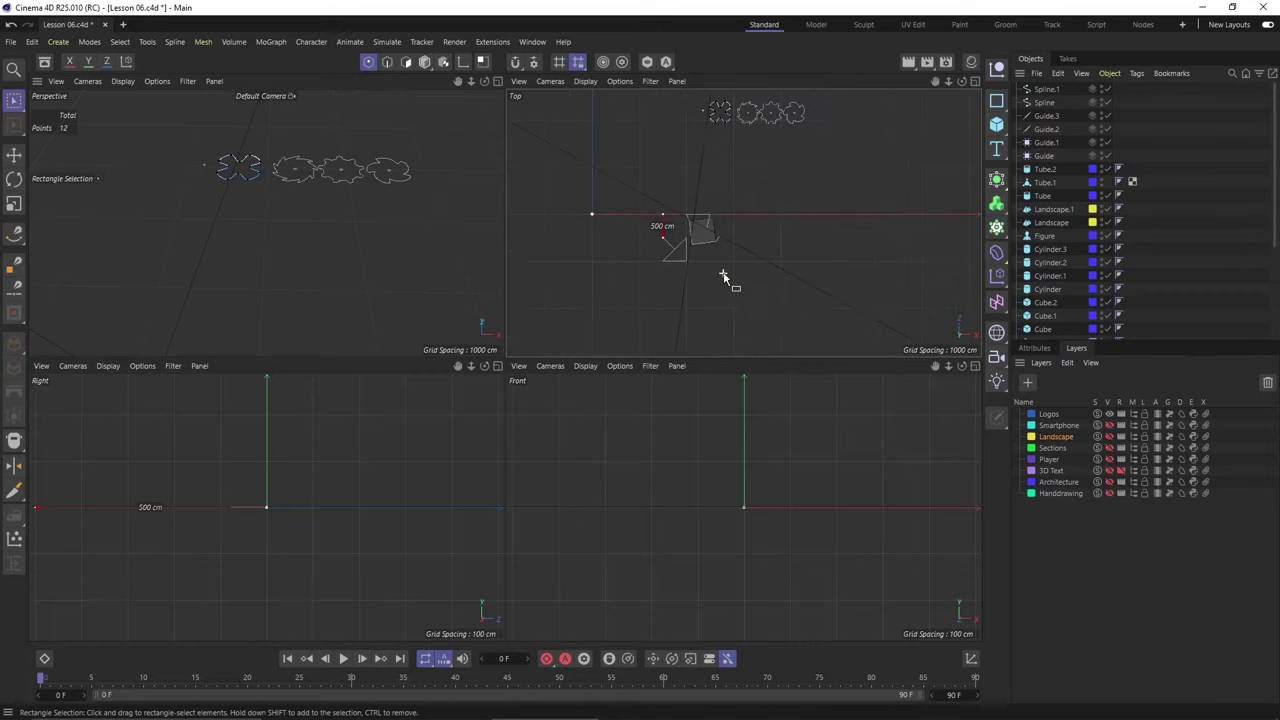
{"action": "scroll", "coordinate": [690, 182], "scroll_direction": "up", "scroll_amount": 3}
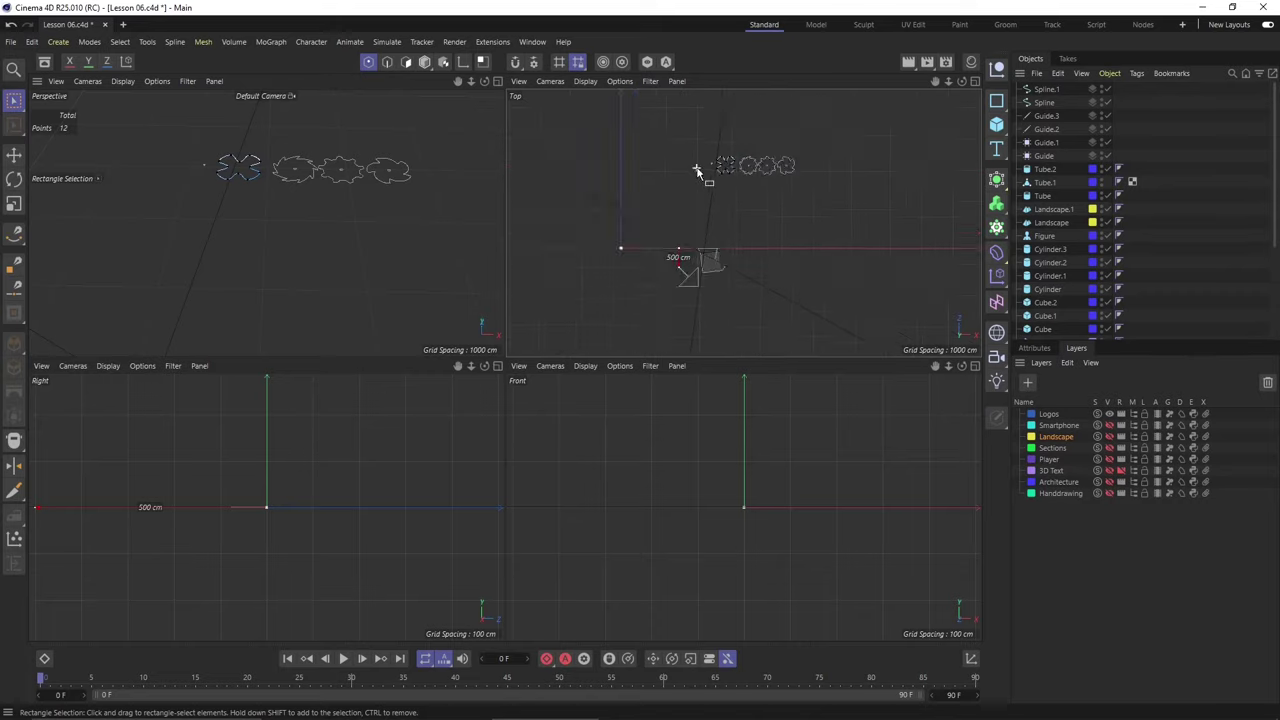
- Box-select the leftover splines and guides in the top view using Model mode, and delete them
{"action": "left_click", "coordinate": [368, 62]}
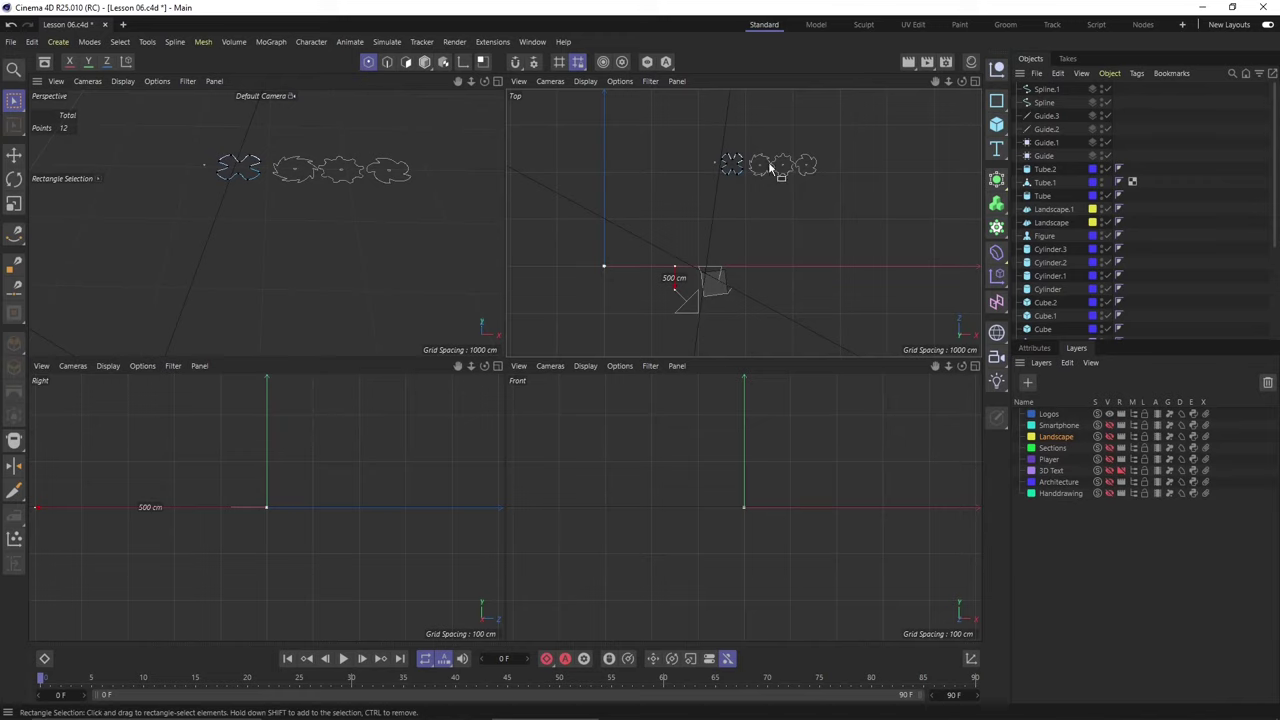
{"action": "left_click", "coordinate": [425, 62]}
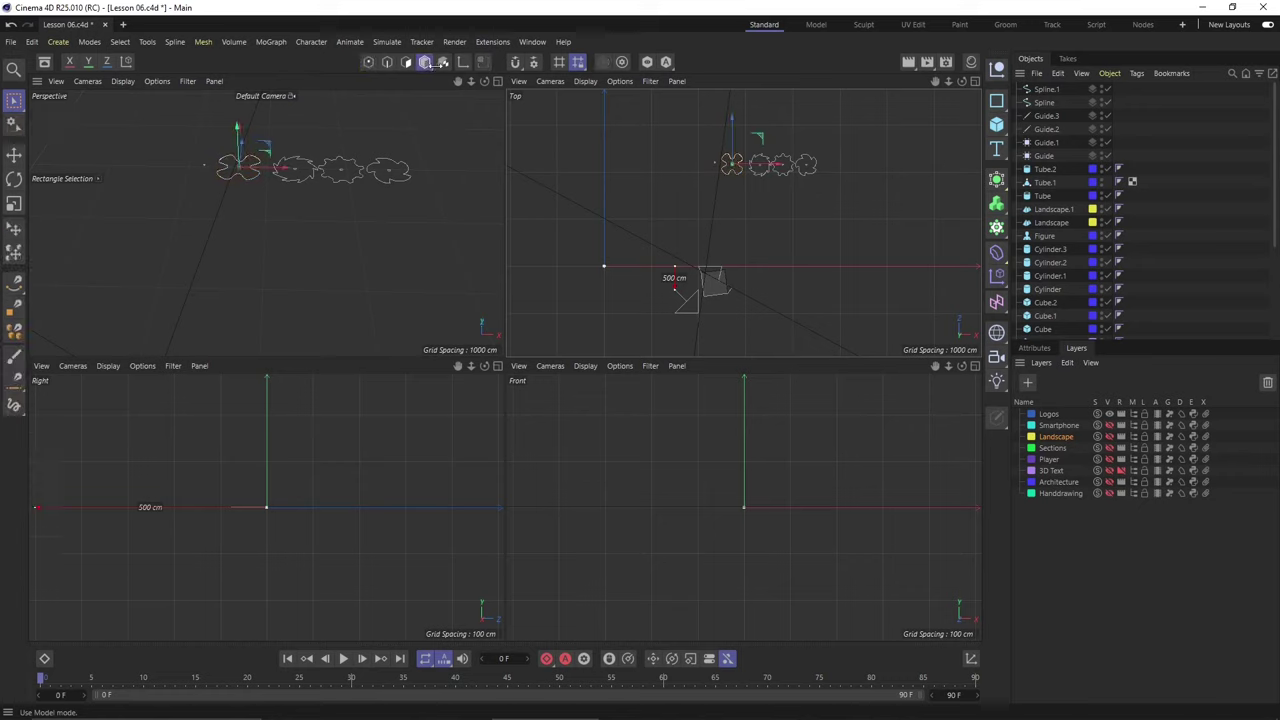
{"action": "left_click_drag", "start_coordinate": [600, 229], "coordinate": [785, 342]}
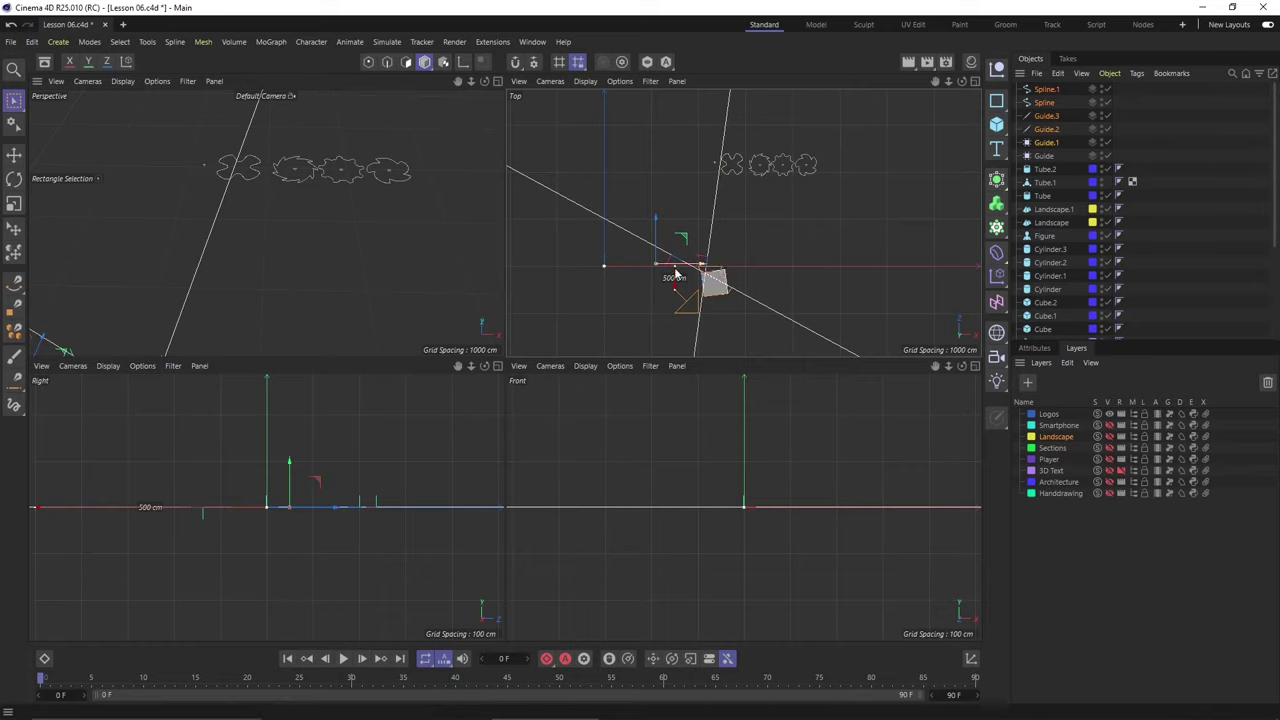
{"action": "key", "text": "Delete"}
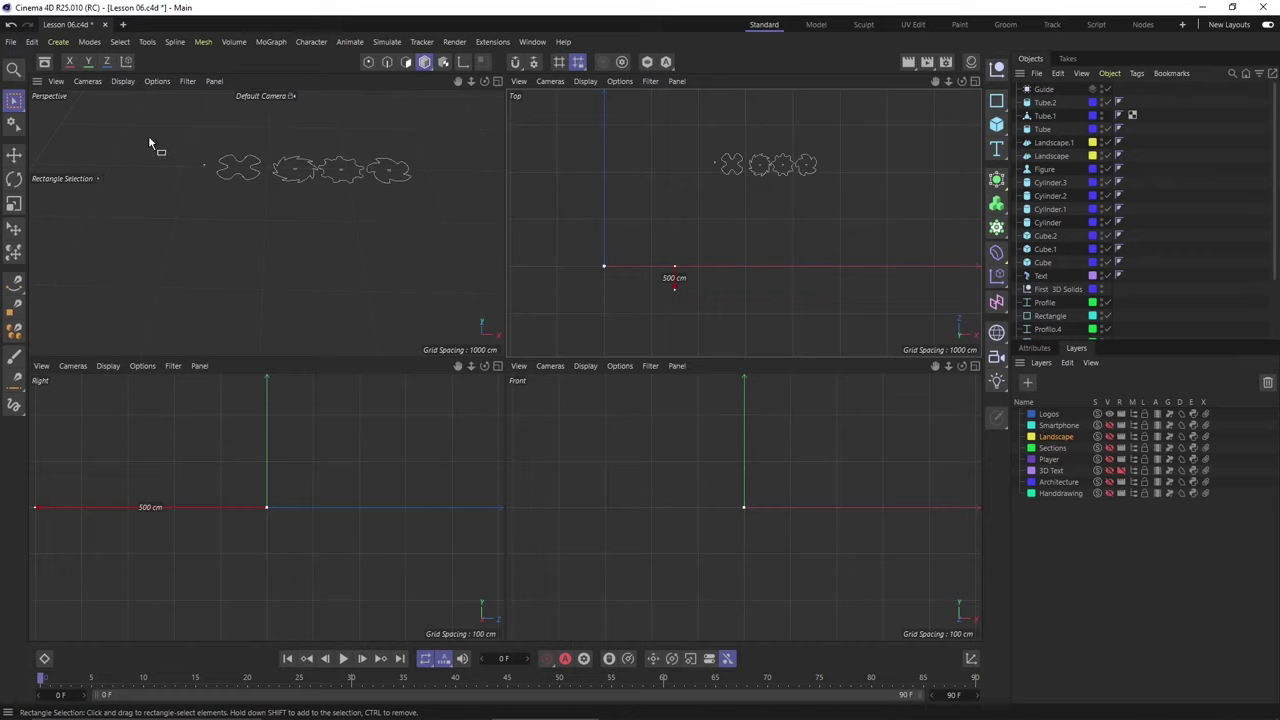
- Maximize the top view and frame the flower and the three cogwheel splines
{"action": "scroll", "coordinate": [765, 145], "scroll_direction": "up", "scroll_amount": 2}
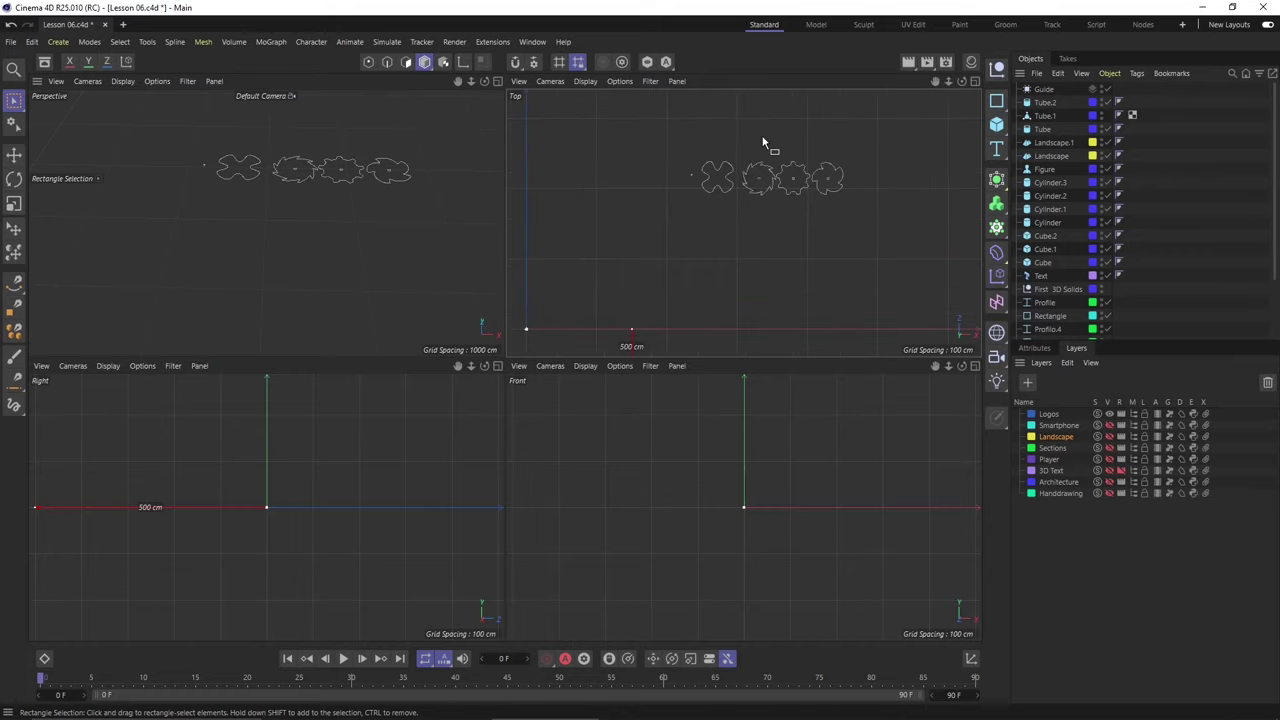
{"action": "scroll", "coordinate": [763, 140], "scroll_direction": "up", "scroll_amount": 2}
{"action": "scroll", "coordinate": [700, 251], "scroll_direction": "up", "scroll_amount": 1}
{"action": "scroll", "coordinate": [594, 209], "scroll_direction": "up", "scroll_amount": 1}
{"action": "scroll", "coordinate": [563, 196], "scroll_direction": "up", "scroll_amount": 1}
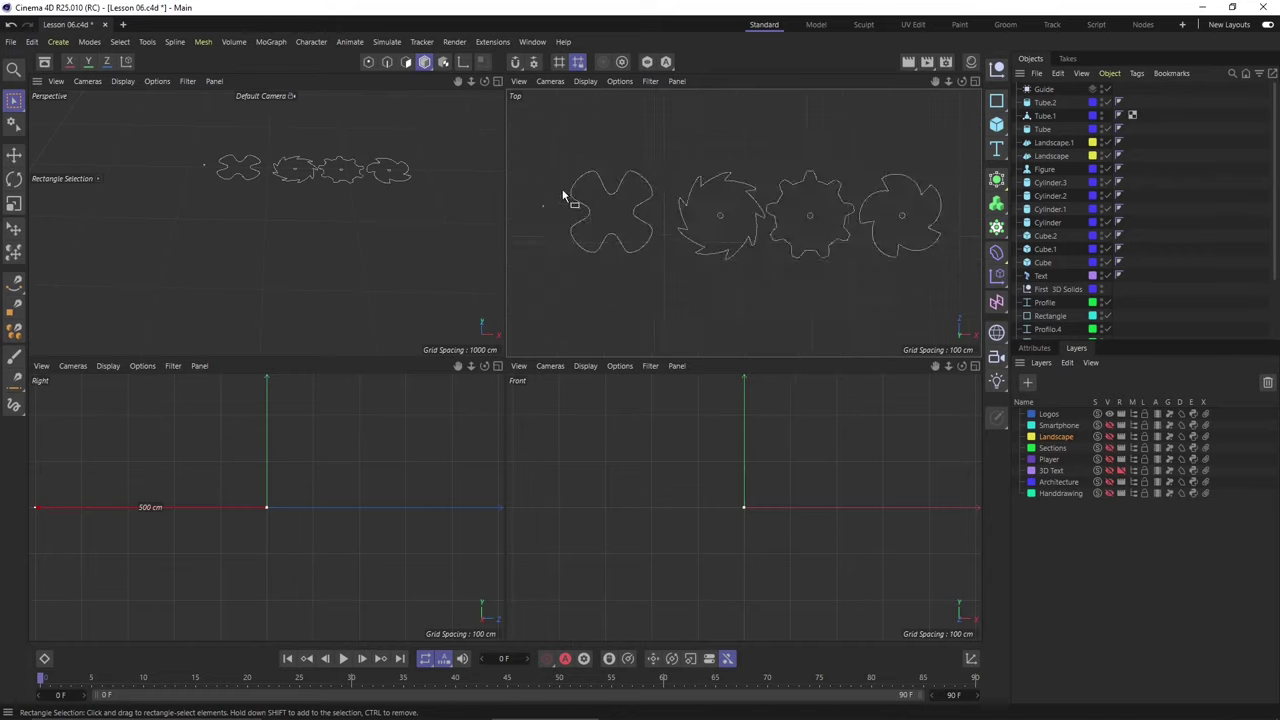
{"action": "scroll", "coordinate": [580, 210], "scroll_direction": "up", "scroll_amount": 2}
{"action": "middle_click", "coordinate": [737, 217]}
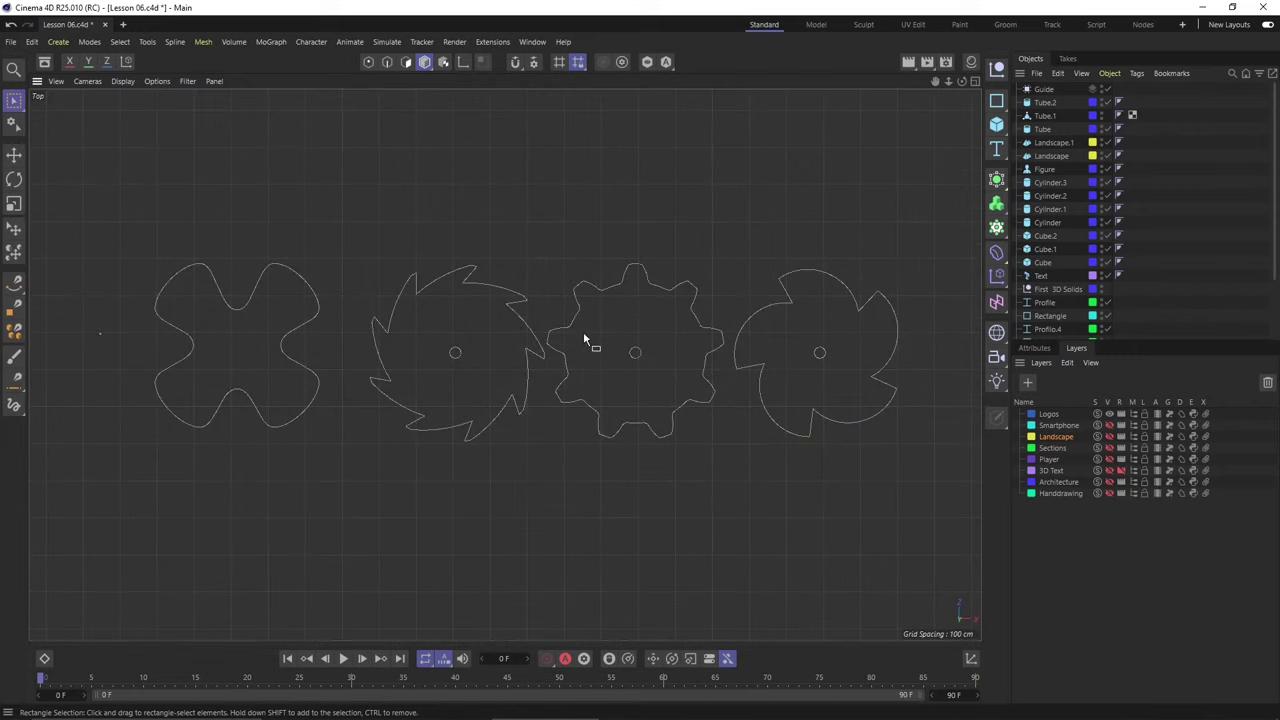
{"action": "middle_click_drag", "start_coordinate": [563, 378], "coordinate": [566, 345]}
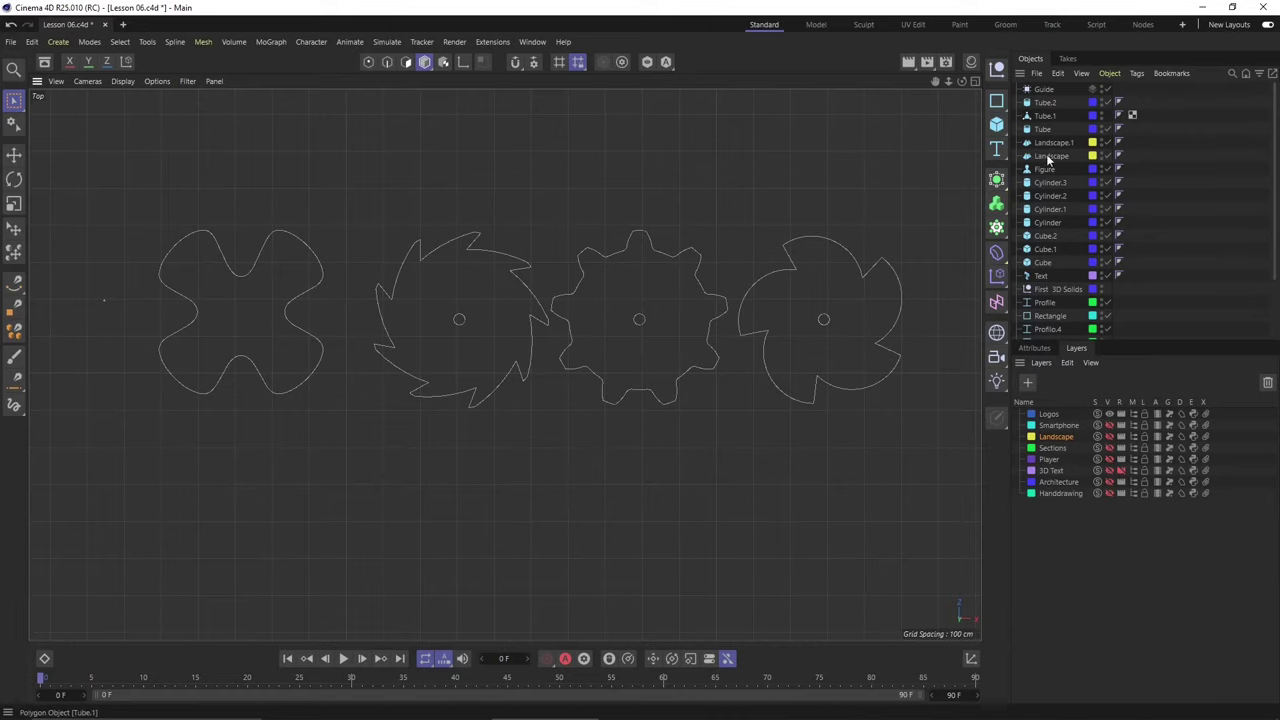
{"action": "left_click", "coordinate": [1035, 437]}
{"action": "mouse_move", "coordinate": [355, 362]}
{"action": "middle_mouse_down", "text": "alt"}
{"action": "mouse_move", "coordinate": [314, 494]}
{"action": "mouse_move", "coordinate": [323, 377]}
{"action": "mouse_move", "coordinate": [374, 291]}
{"action": "mouse_move", "coordinate": [361, 350]}
{"action": "middle_mouse_up", "text": "alt"}
{"action": "scroll", "coordinate": [360, 262], "scroll_direction": "down", "scroll_amount": 2}
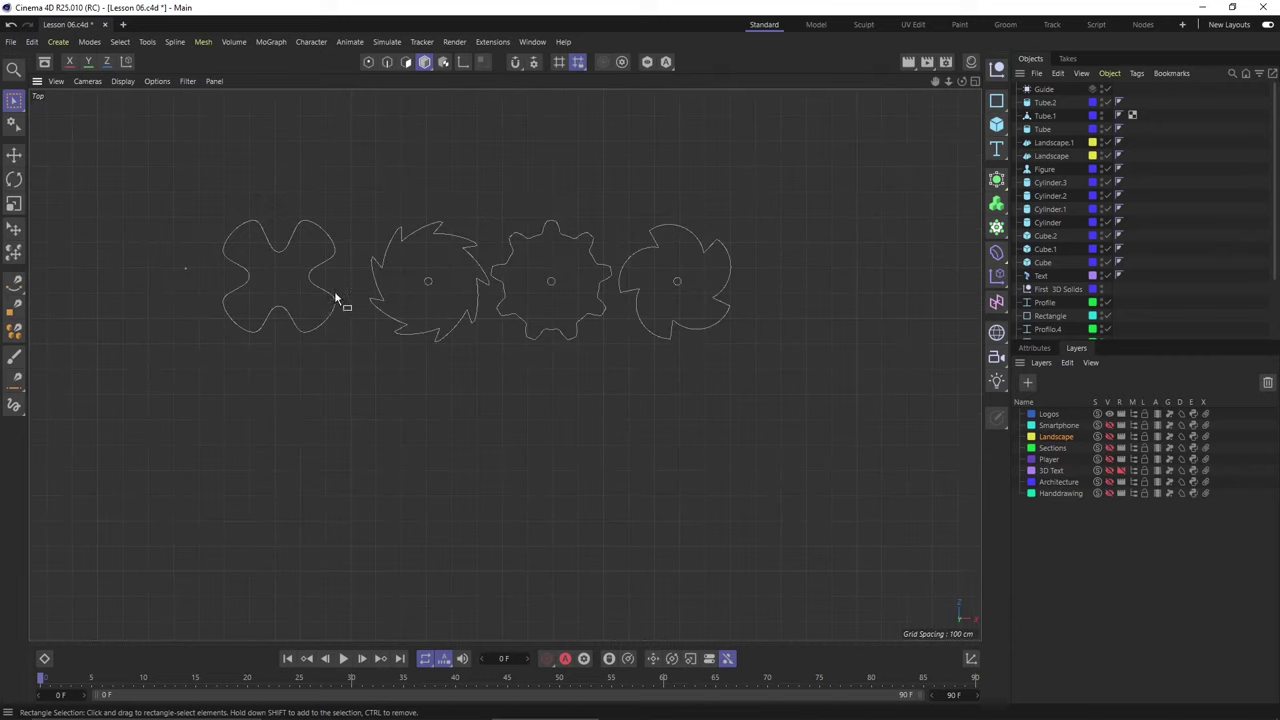
- Sketch a freehand checkmark-shaped swoosh spline in the empty area below the flower and cogwheels with the Sketch tool
{"action": "scroll", "coordinate": [357, 273], "scroll_direction": "up", "scroll_amount": 2}
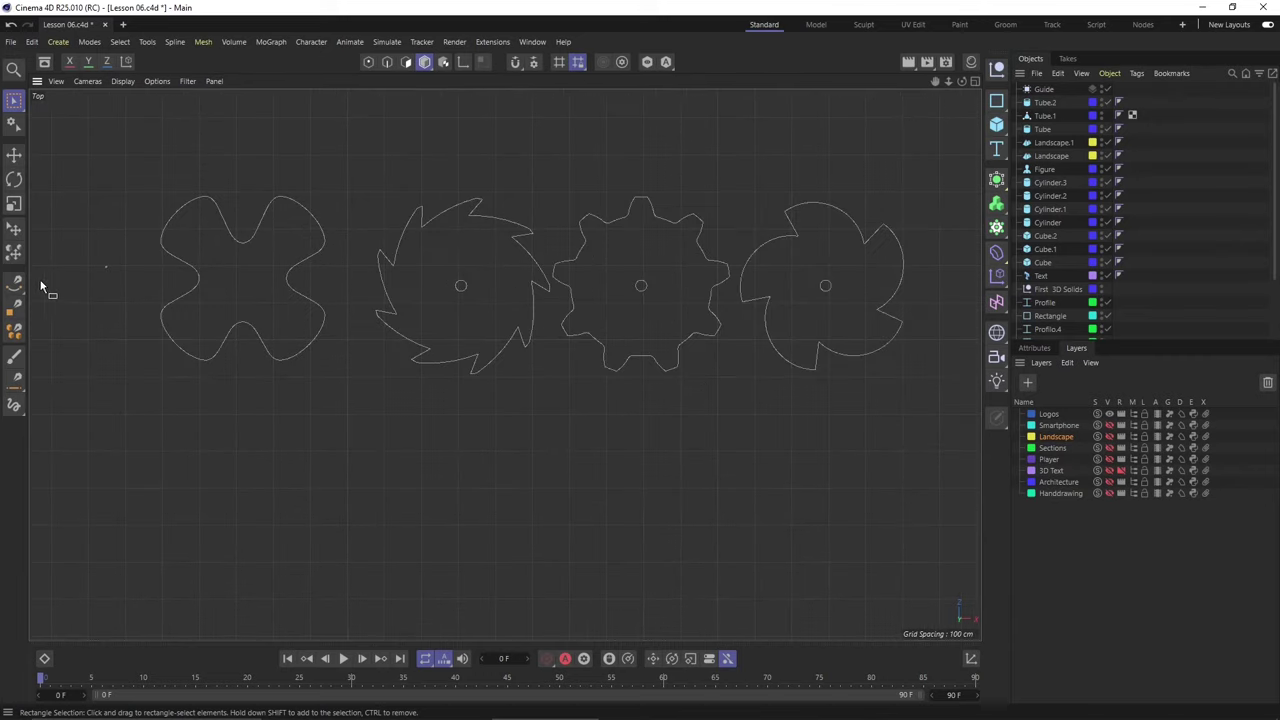
{"action": "left_click", "coordinate": [14, 282]}
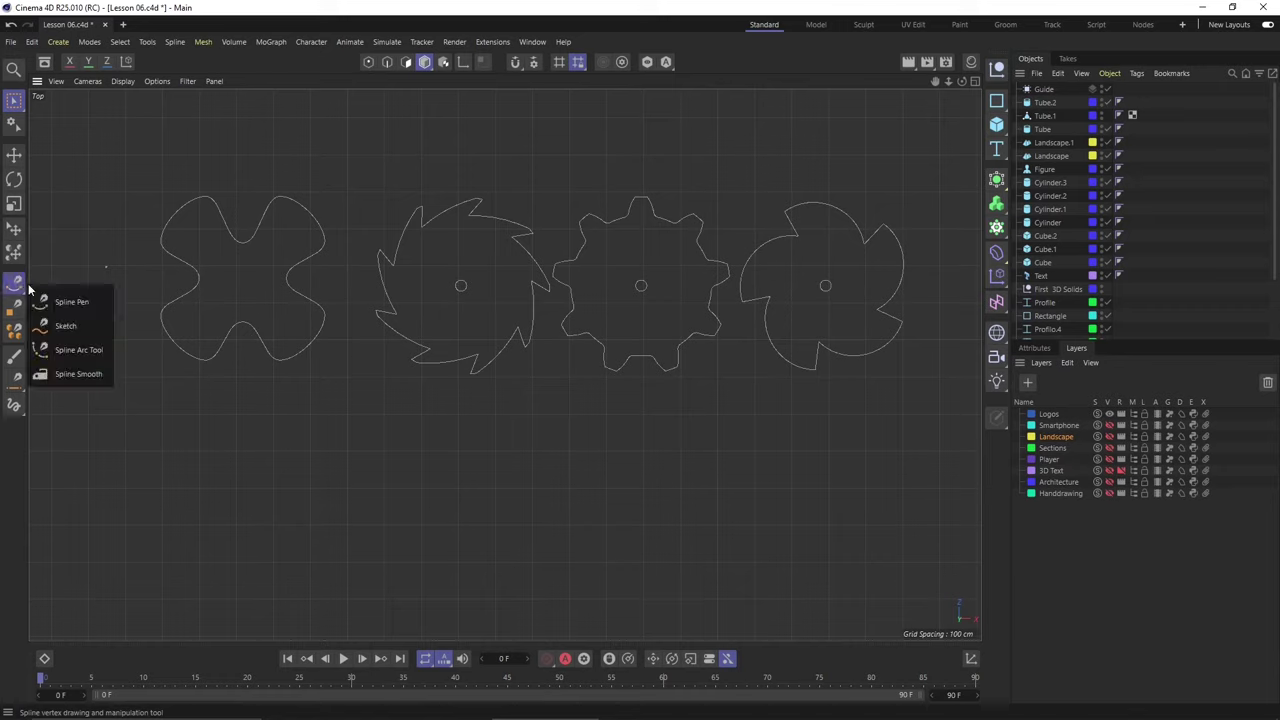
{"action": "left_click", "coordinate": [70, 325]}
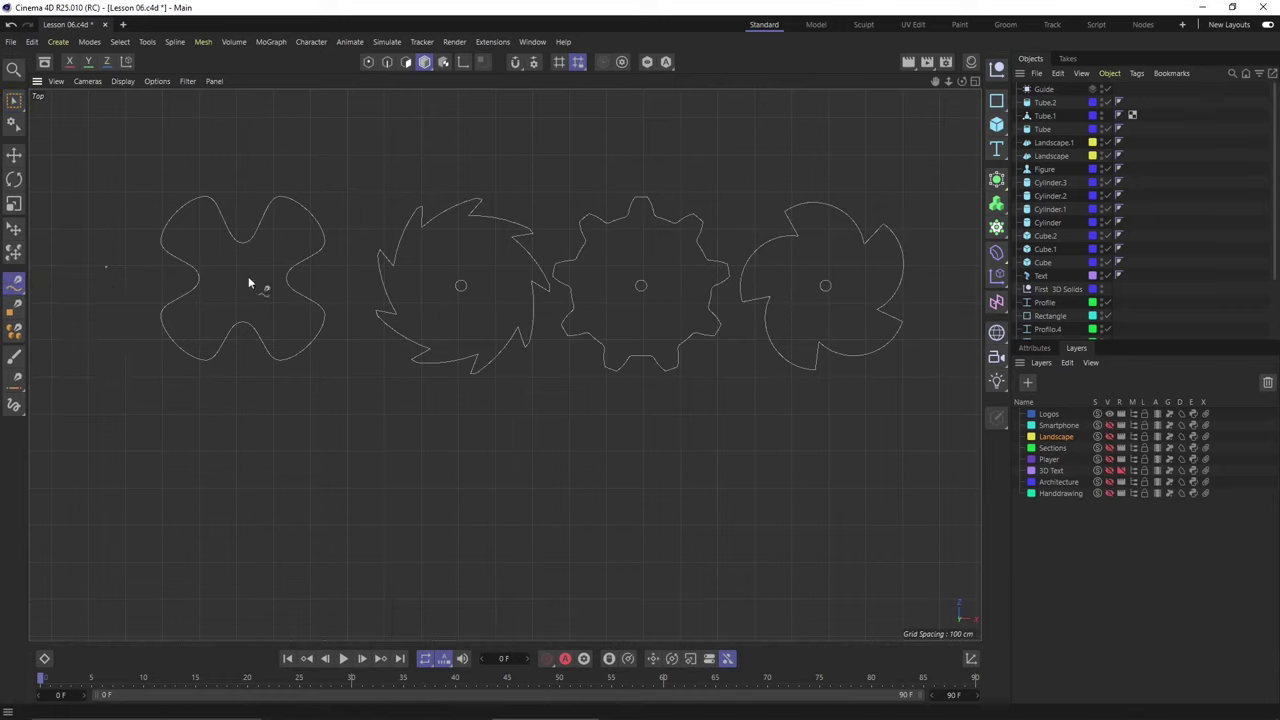
{"action": "middle_click_drag", "start_coordinate": [445, 409], "coordinate": [466, 217], "text": "alt"}
{"action": "right_click_drag", "start_coordinate": [522, 293], "coordinate": [472, 333], "text": "alt"}
{"action": "middle_click_drag", "start_coordinate": [339, 388], "coordinate": [367, 388], "text": "alt"}
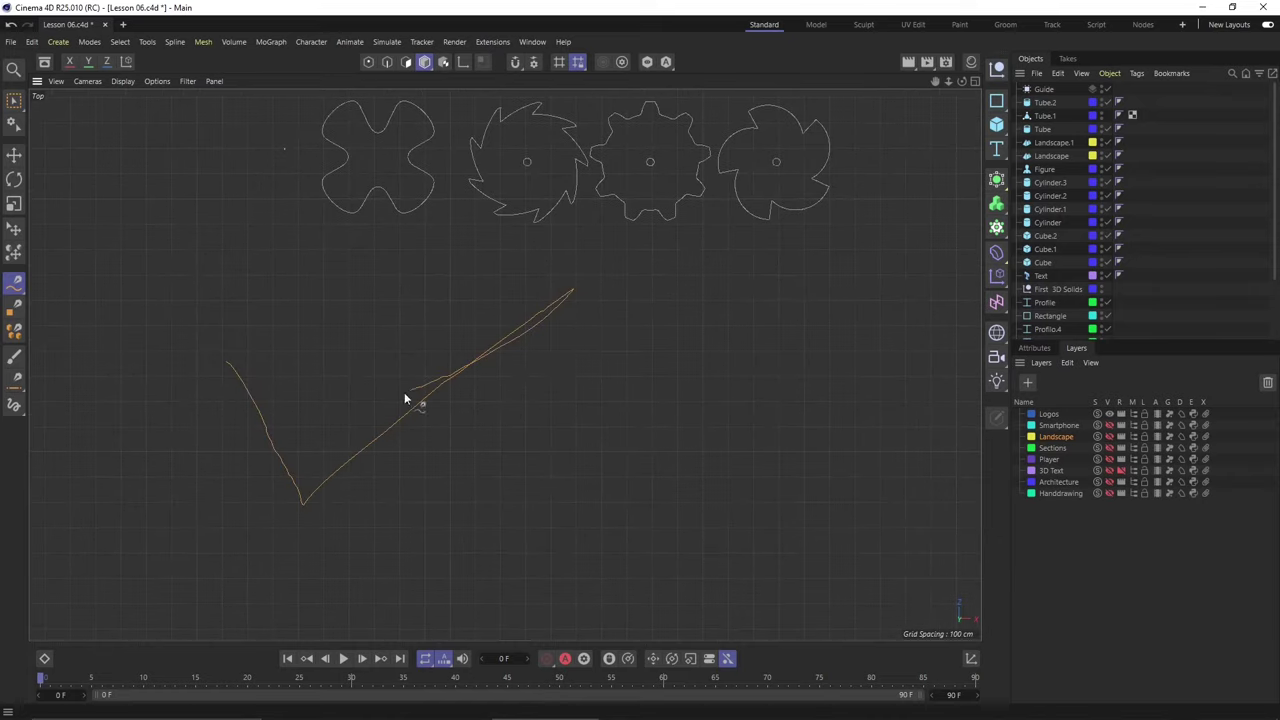
{"action": "left_click_drag", "start_coordinate": [237, 370], "coordinate": [226, 363]}
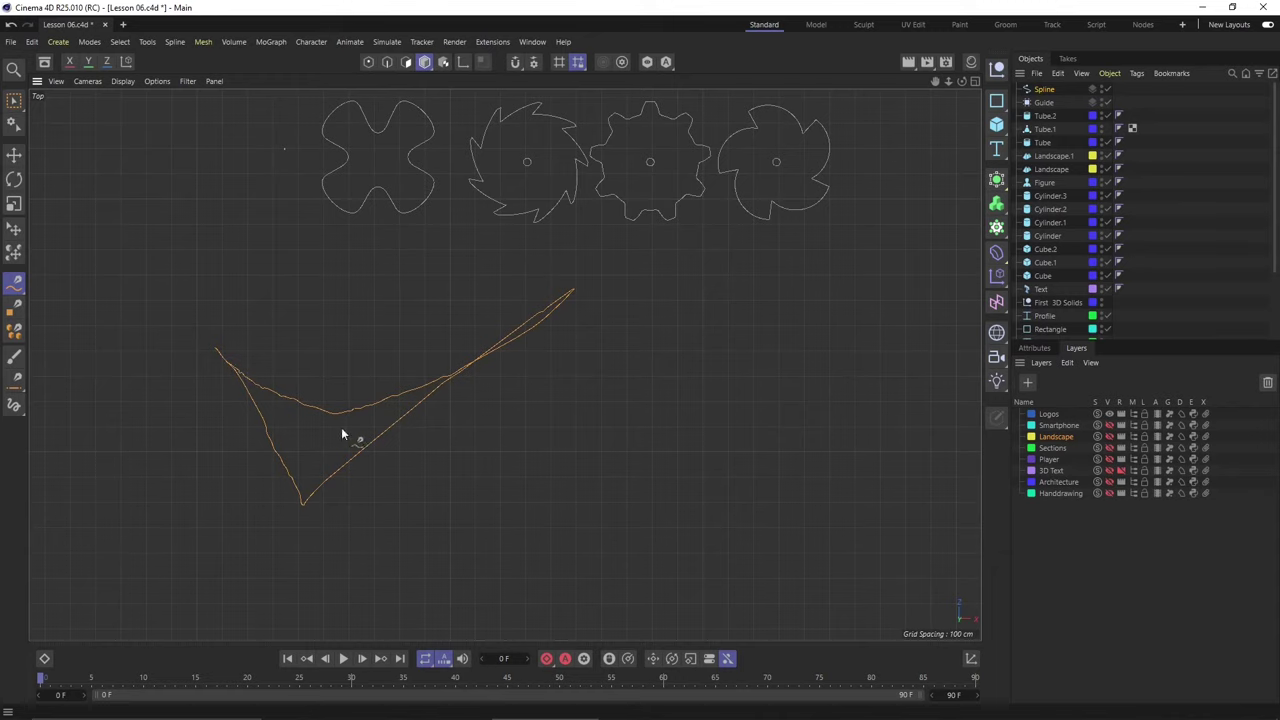
- Smooth the jagged strokes along the swoosh's upper curve, right tip and lower-left side with the Spline Smooth brush
{"action": "scroll", "coordinate": [313, 478], "scroll_direction": "up", "scroll_amount": 3}
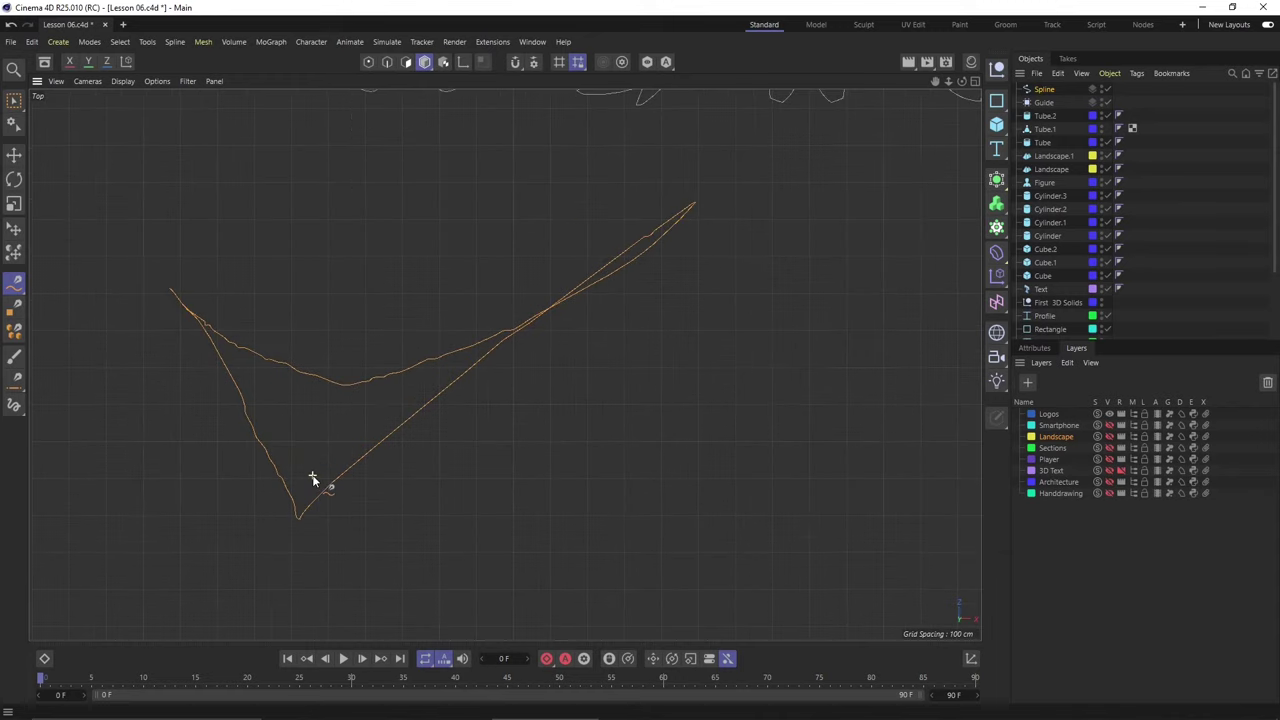
{"action": "left_click", "coordinate": [24, 281]}
{"action": "left_click", "coordinate": [70, 300]}
{"action": "middle_click_drag", "start_coordinate": [286, 432], "coordinate": [392, 384], "text": "alt"}
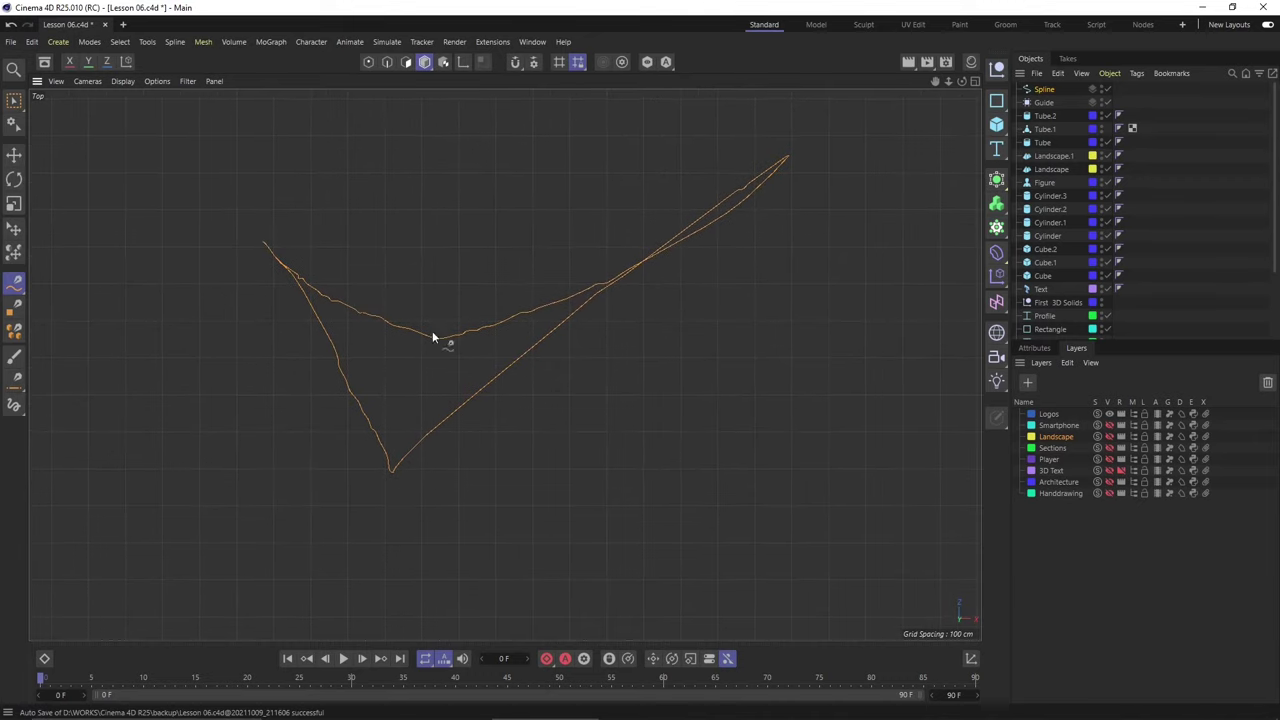
{"action": "left_click", "coordinate": [14, 284]}
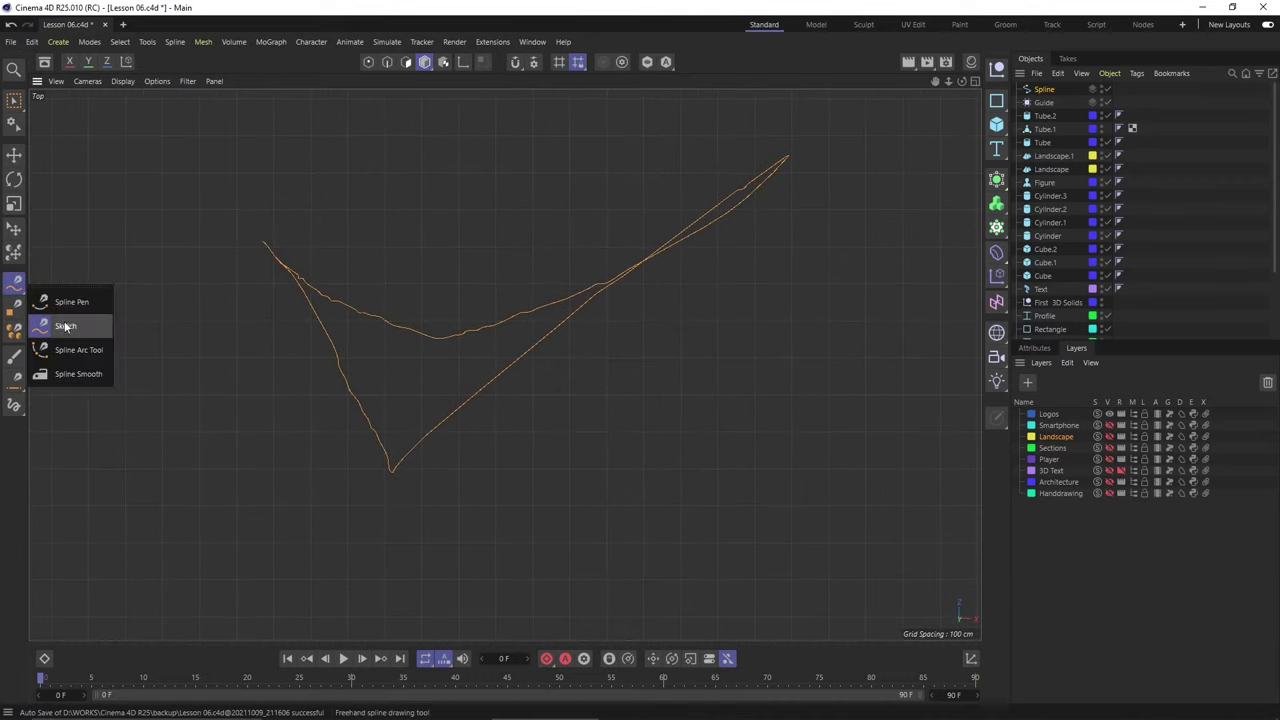
{"action": "left_click", "coordinate": [67, 376]}
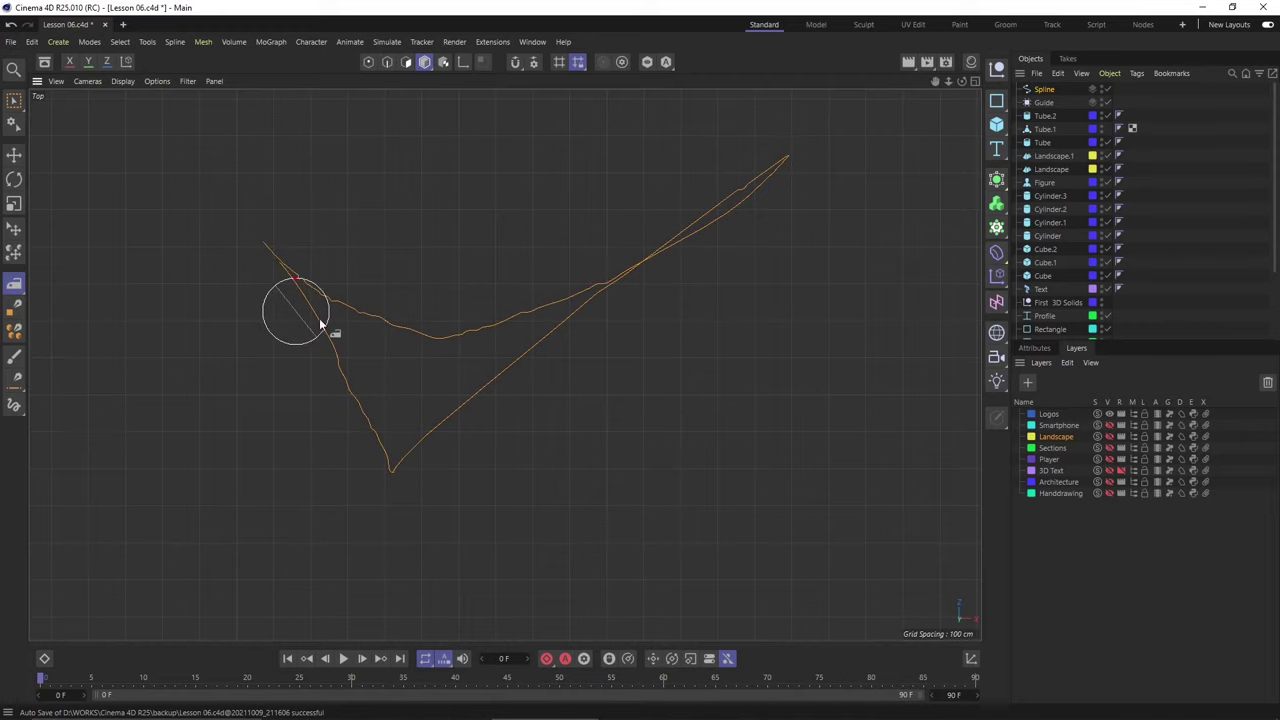
{"action": "left_click_drag", "start_coordinate": [305, 290], "coordinate": [303, 245]}
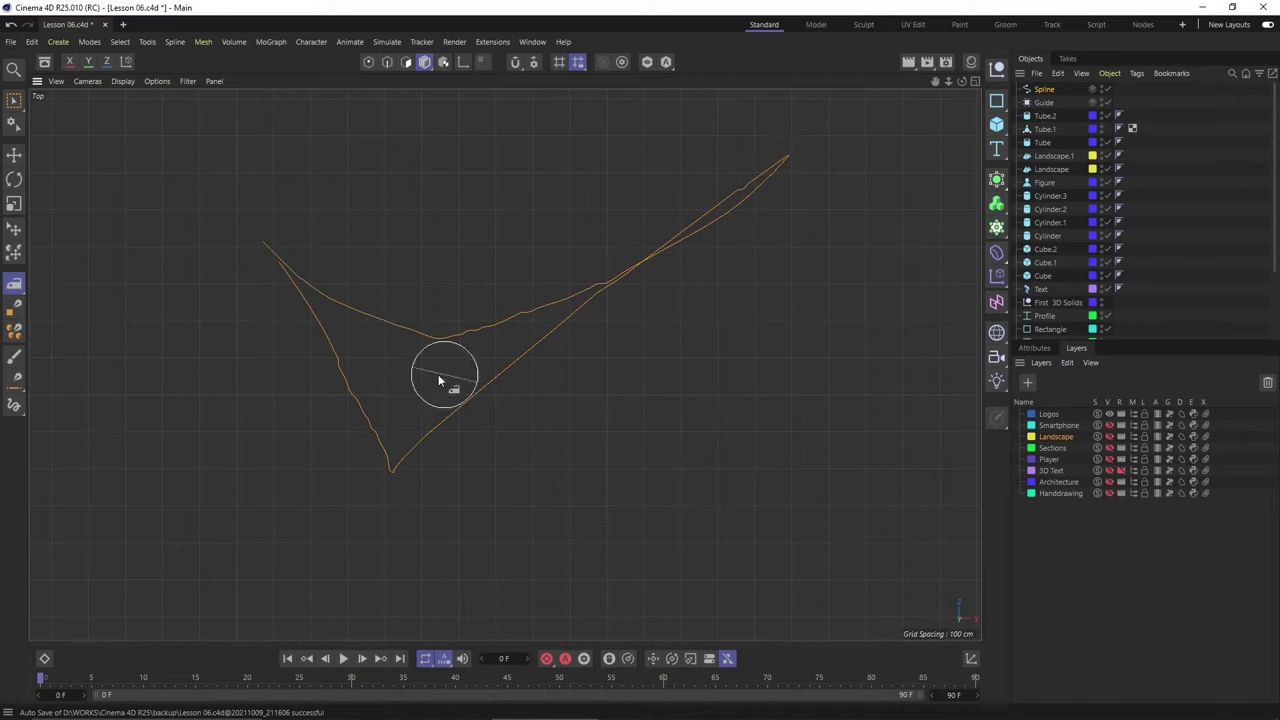
{"action": "mouse_move", "coordinate": [438, 380]}
{"action": "left_mouse_down"}
{"action": "mouse_move", "coordinate": [492, 314]}
{"action": "mouse_move", "coordinate": [596, 296]}
{"action": "mouse_move", "coordinate": [687, 246]}
{"action": "mouse_move", "coordinate": [552, 356]}
{"action": "mouse_move", "coordinate": [747, 168]}
{"action": "mouse_move", "coordinate": [720, 228]}
{"action": "left_mouse_up"}
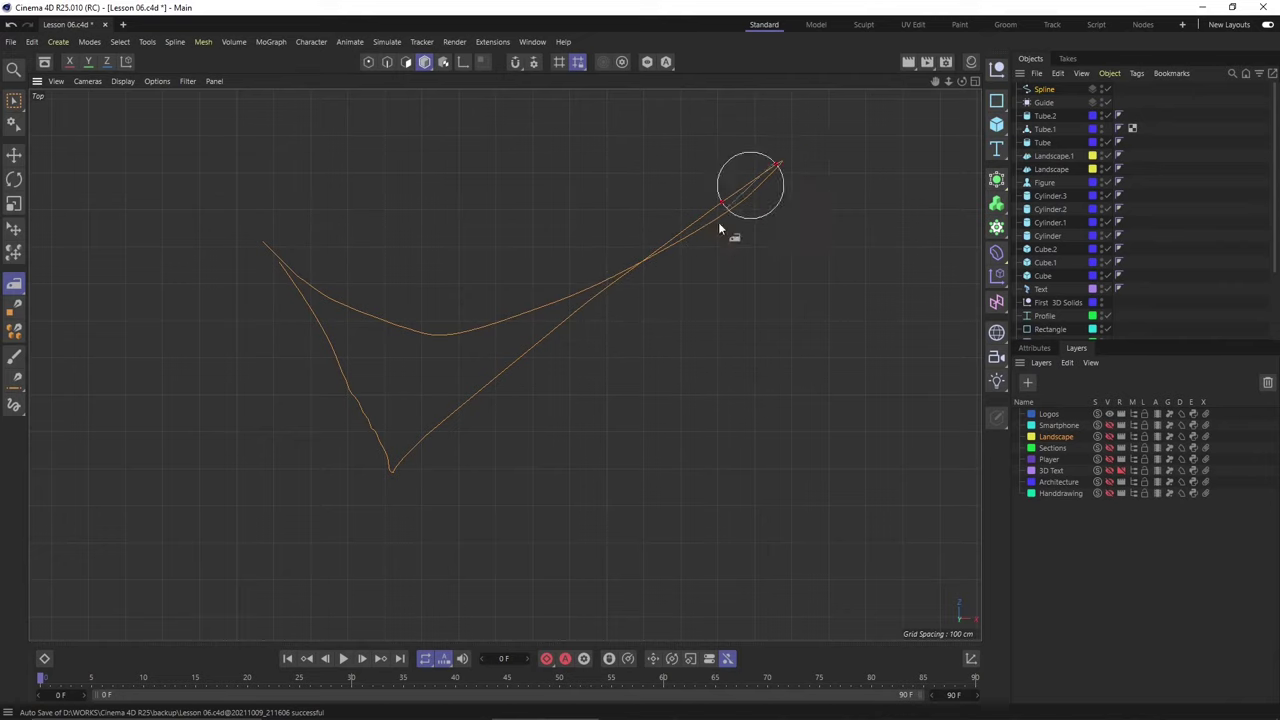
{"action": "mouse_move", "coordinate": [354, 438]}
{"action": "left_mouse_down"}
{"action": "mouse_move", "coordinate": [293, 274]}
{"action": "mouse_move", "coordinate": [320, 377]}
{"action": "left_mouse_up"}
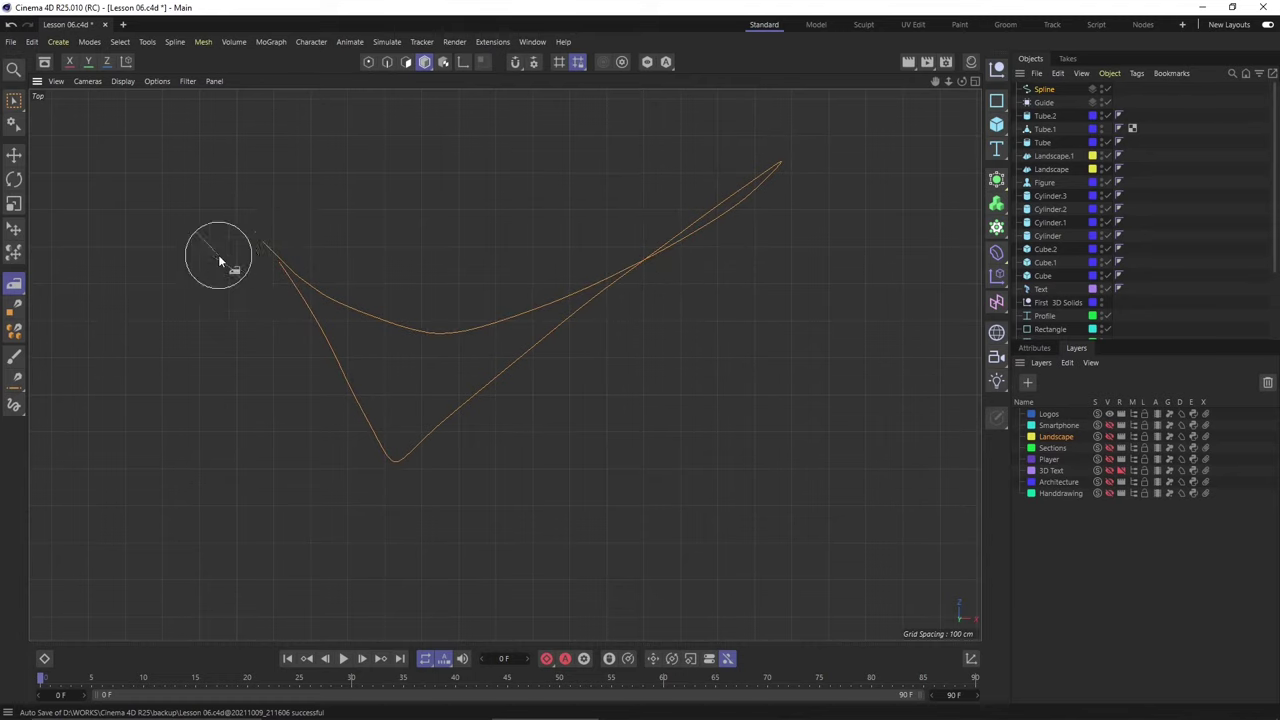
- Brush over the sketched swoosh again with Spline Smooth, from its open left end to its right tip
{"action": "scroll", "coordinate": [654, 258], "scroll_direction": "up", "scroll_amount": 3}
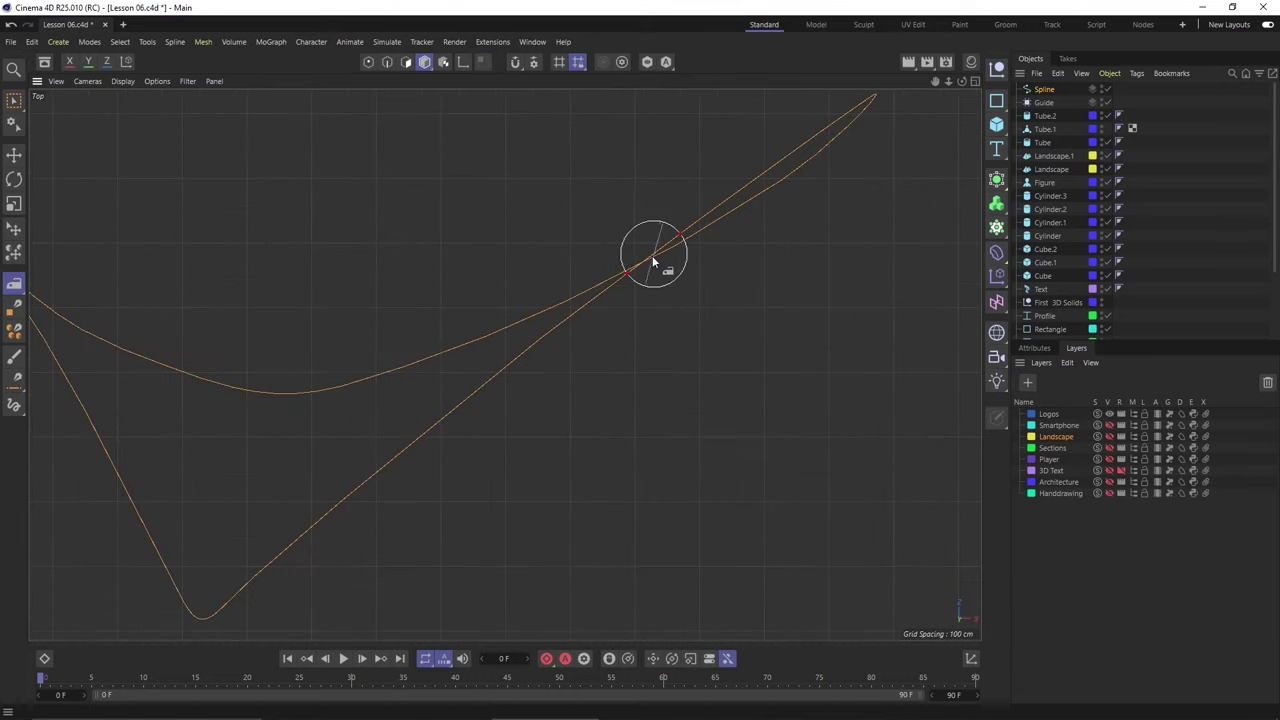
{"action": "middle_click_drag", "start_coordinate": [557, 349], "coordinate": [662, 325], "text": "alt"}
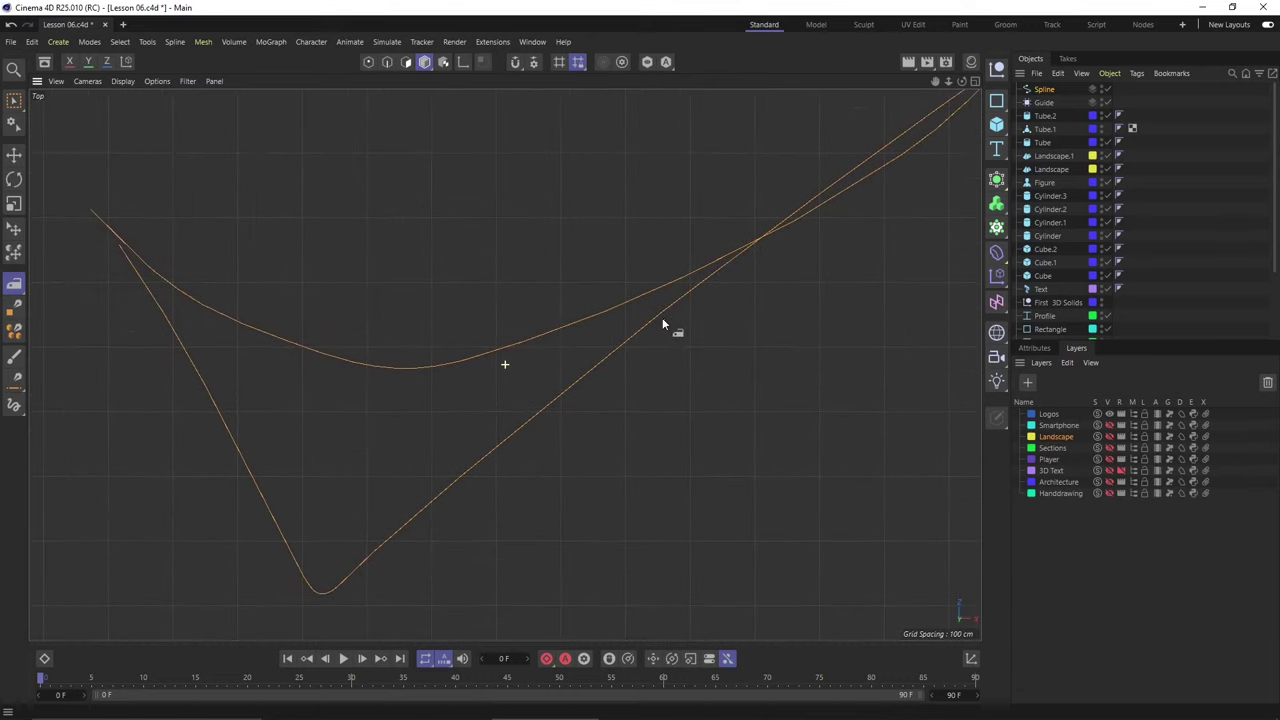
{"action": "scroll", "coordinate": [664, 317], "scroll_direction": "down", "scroll_amount": 3}
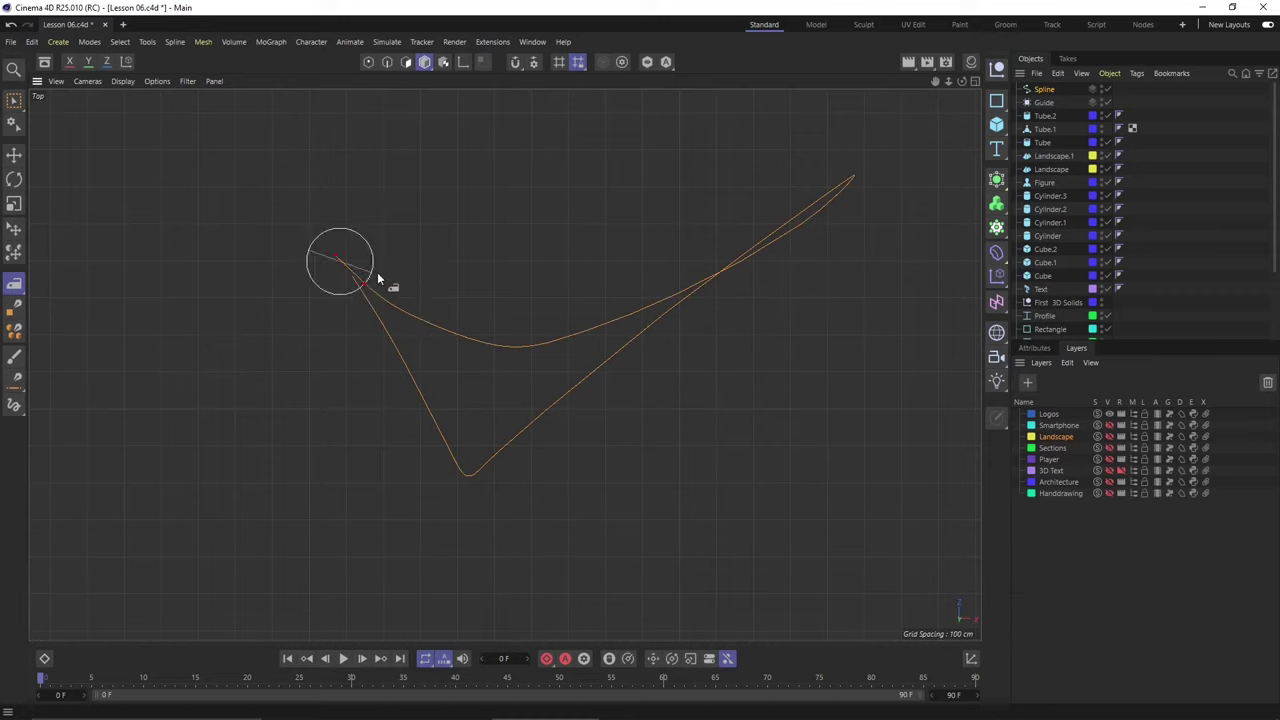
{"action": "mouse_move", "coordinate": [366, 291]}
{"action": "left_mouse_down"}
{"action": "mouse_move", "coordinate": [362, 268]}
{"action": "mouse_move", "coordinate": [549, 336]}
{"action": "mouse_move", "coordinate": [411, 312]}
{"action": "mouse_move", "coordinate": [833, 238]}
{"action": "left_mouse_up"}
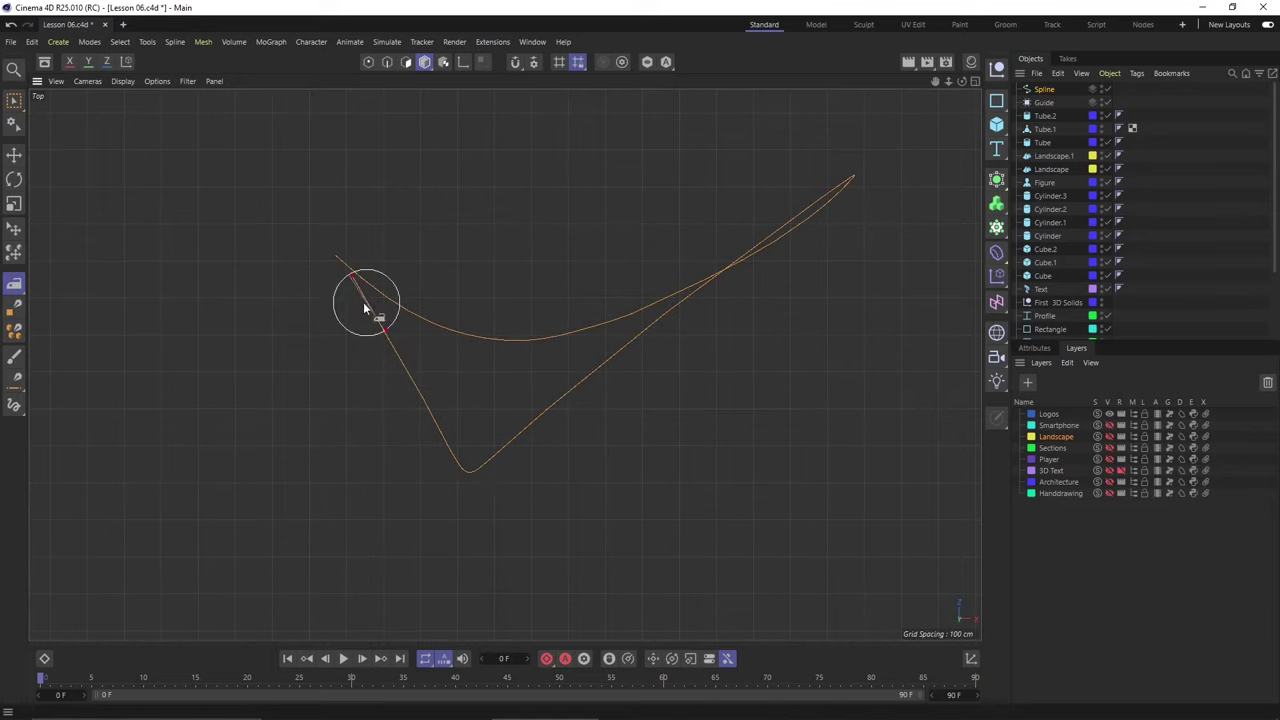
- Switch to Point mode and round off the swoosh's bottom corner and upper curve with the Spline Smooth brush
{"action": "left_click", "coordinate": [368, 62]}
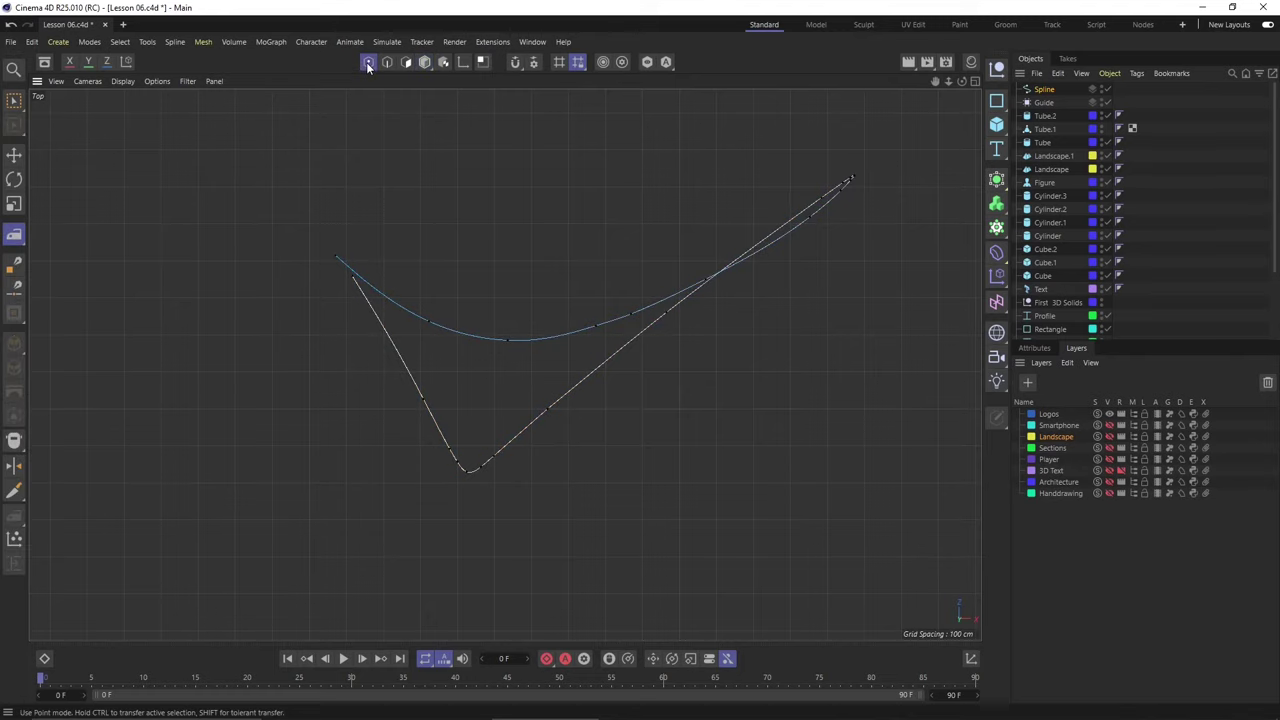
{"action": "left_click_drag", "start_coordinate": [466, 480], "coordinate": [463, 448]}
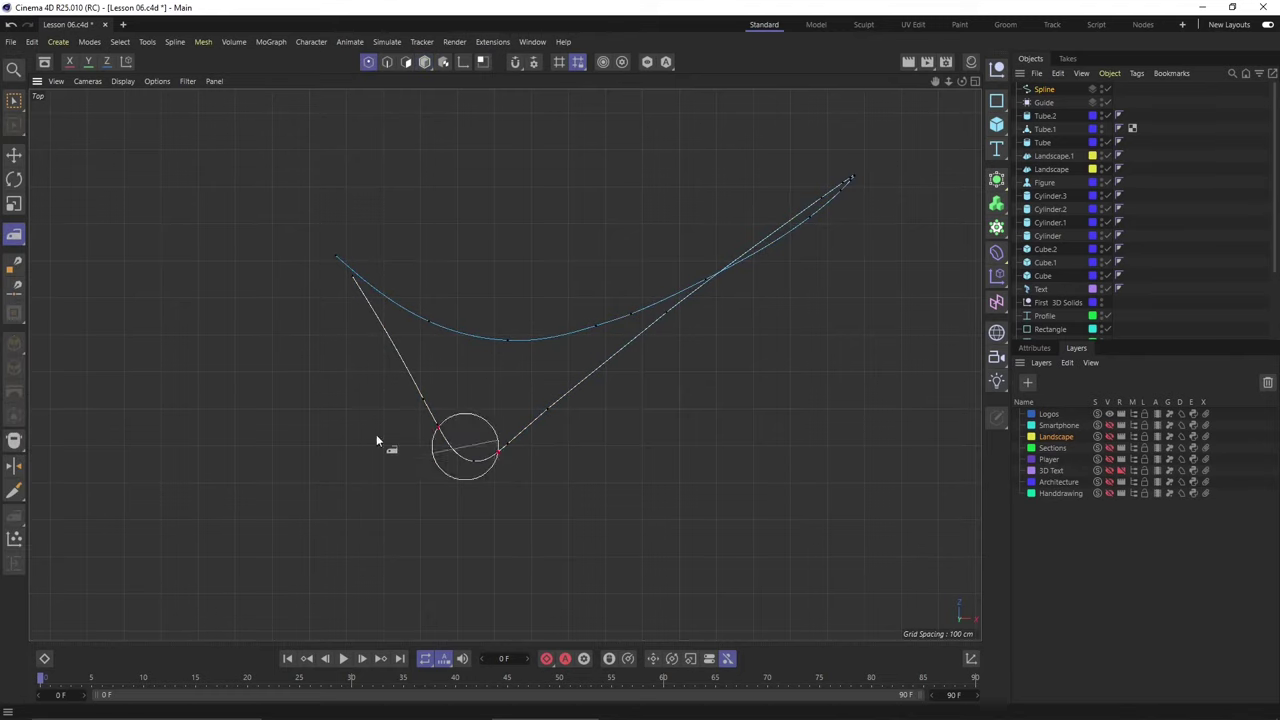
{"action": "mouse_move", "coordinate": [491, 343]}
{"action": "left_mouse_down"}
{"action": "mouse_move", "coordinate": [514, 349]}
{"action": "mouse_move", "coordinate": [463, 320]}
{"action": "mouse_move", "coordinate": [565, 347]}
{"action": "left_mouse_up"}
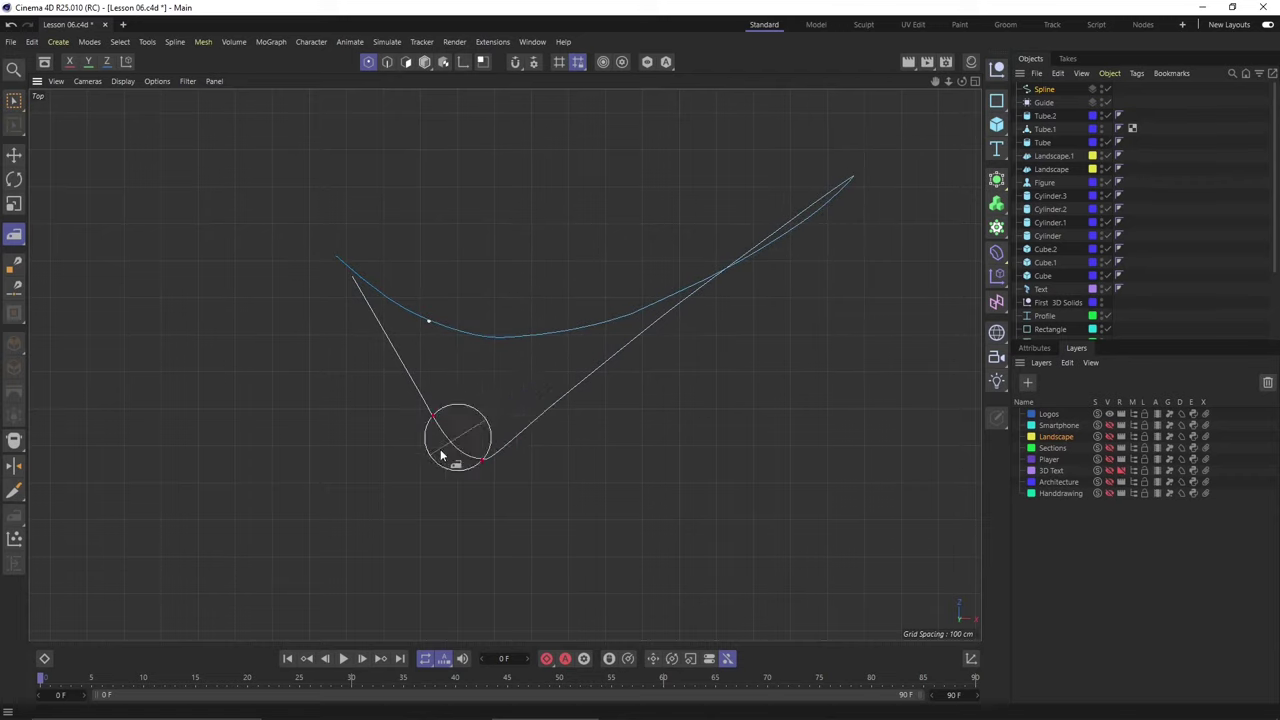
{"action": "mouse_move", "coordinate": [460, 457]}
{"action": "left_mouse_down"}
{"action": "mouse_move", "coordinate": [491, 449]}
{"action": "mouse_move", "coordinate": [458, 418]}
{"action": "left_mouse_up"}
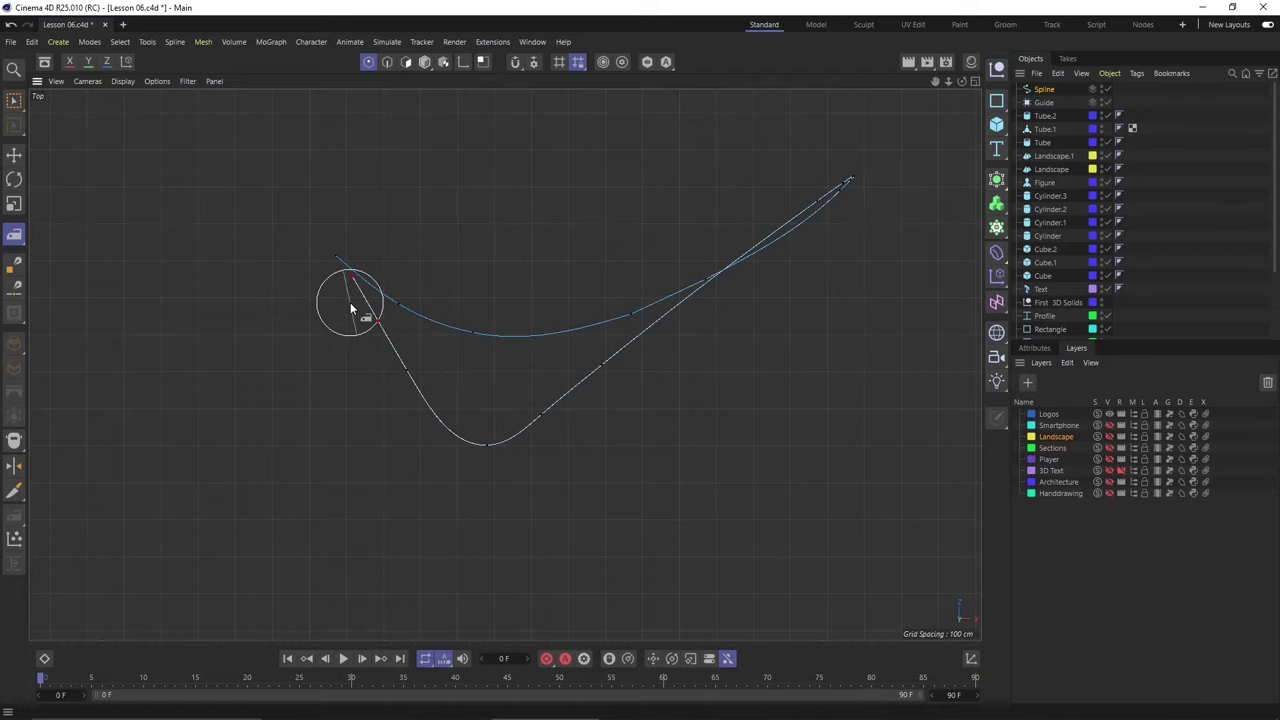
- Select the lower strand's open end point at the swoosh's left with the Move tool, and enable snapping
{"action": "scroll", "coordinate": [350, 302], "scroll_direction": "up", "scroll_amount": 2}
{"action": "key", "text": "e"}
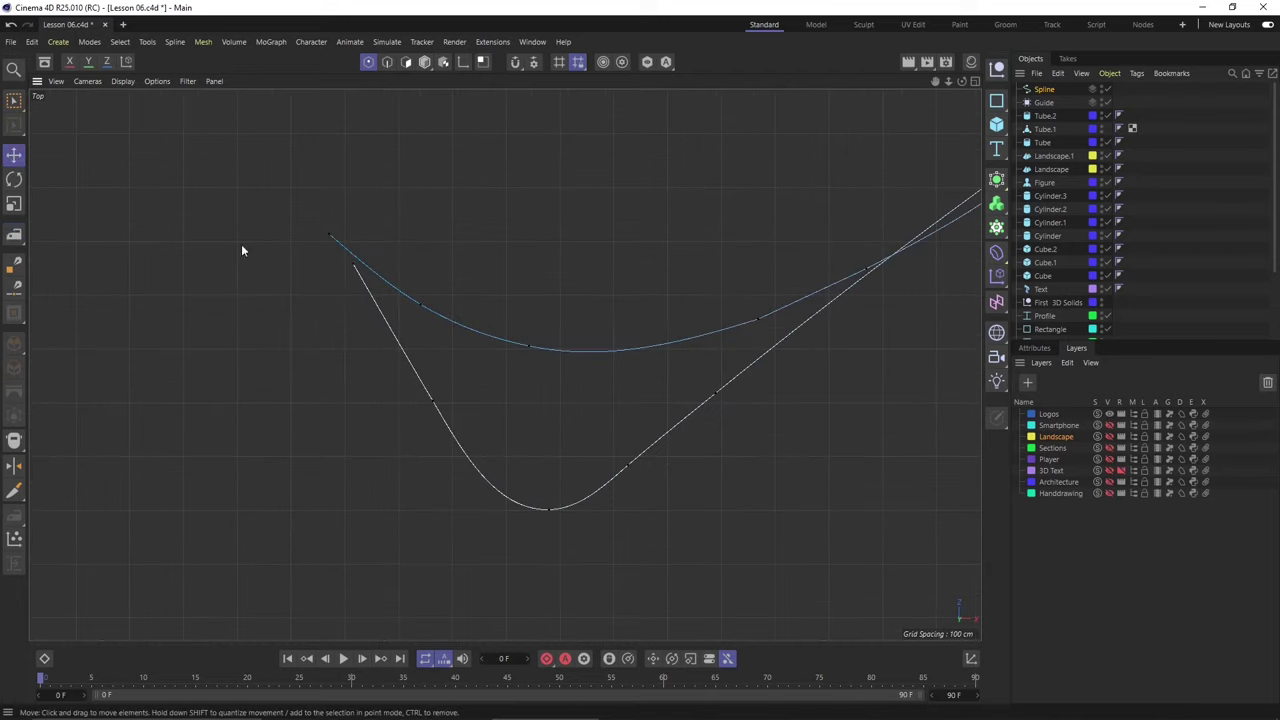
{"action": "left_click", "coordinate": [352, 263]}
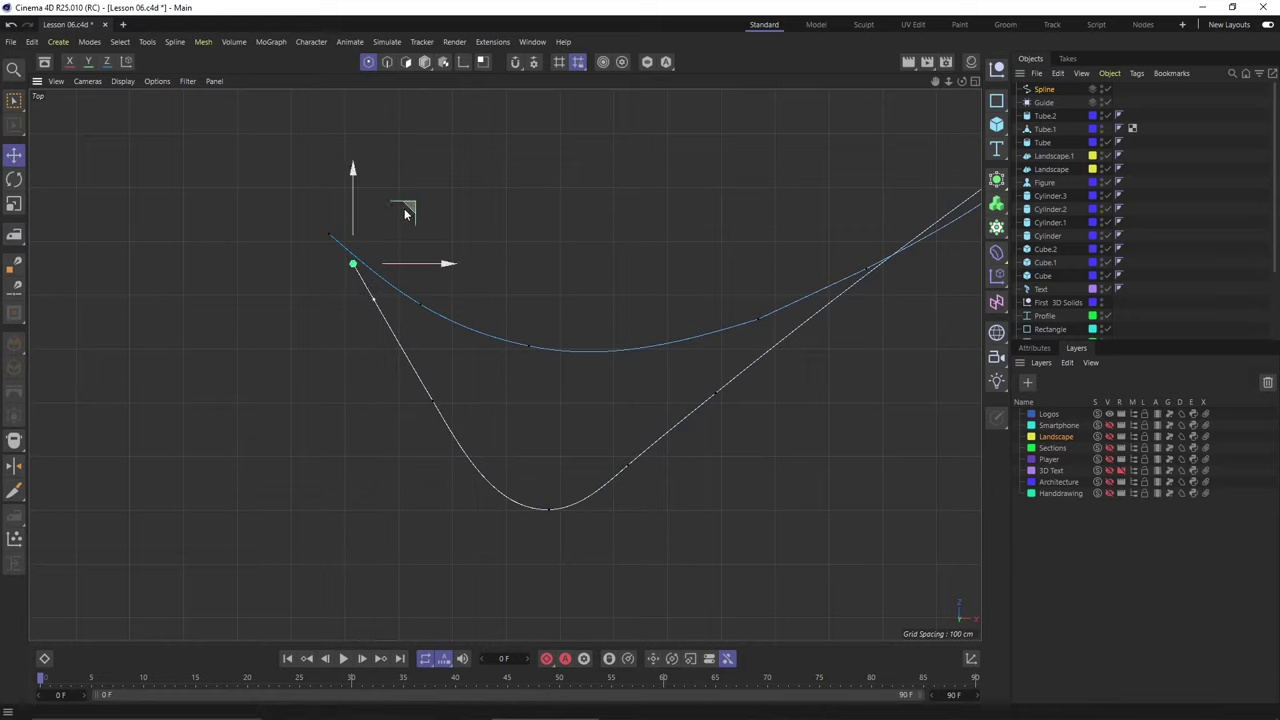
{"action": "left_click", "coordinate": [516, 62]}
{"action": "left_click", "coordinate": [622, 62]}
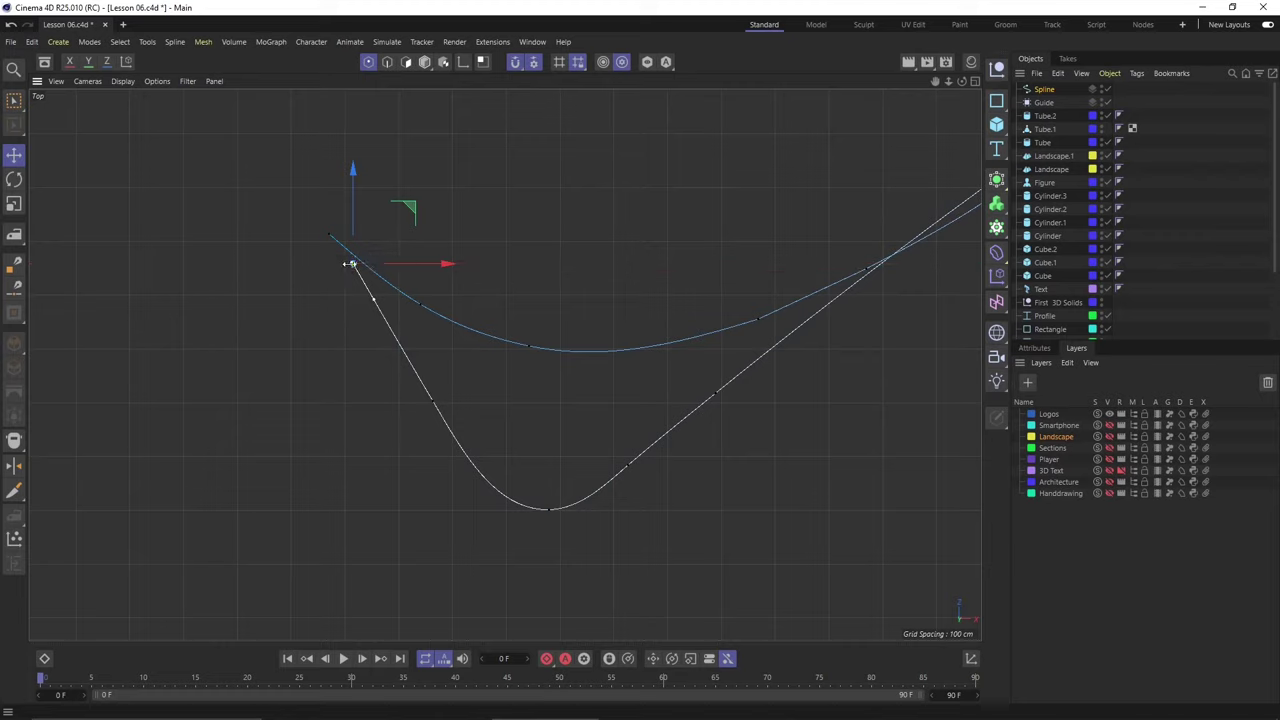
- Try snapping the selected end point onto the spline's other open end, and undo the move
{"action": "left_click_drag", "start_coordinate": [414, 208], "coordinate": [394, 175]}
{"action": "scroll", "coordinate": [321, 246], "scroll_direction": "up", "scroll_amount": 4}
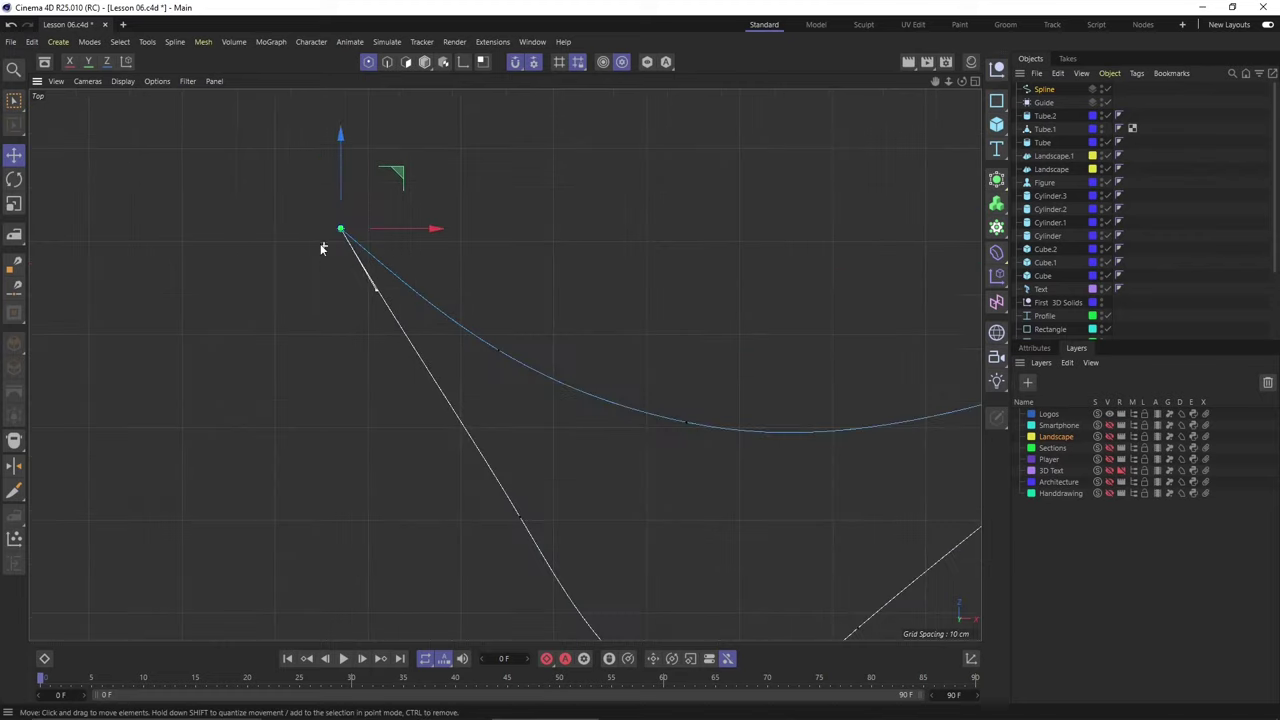
{"action": "scroll", "coordinate": [315, 246], "scroll_direction": "down", "scroll_amount": 4}
{"action": "left_click", "coordinate": [171, 309]}
{"action": "scroll", "coordinate": [171, 313], "scroll_direction": "down", "scroll_amount": 2}
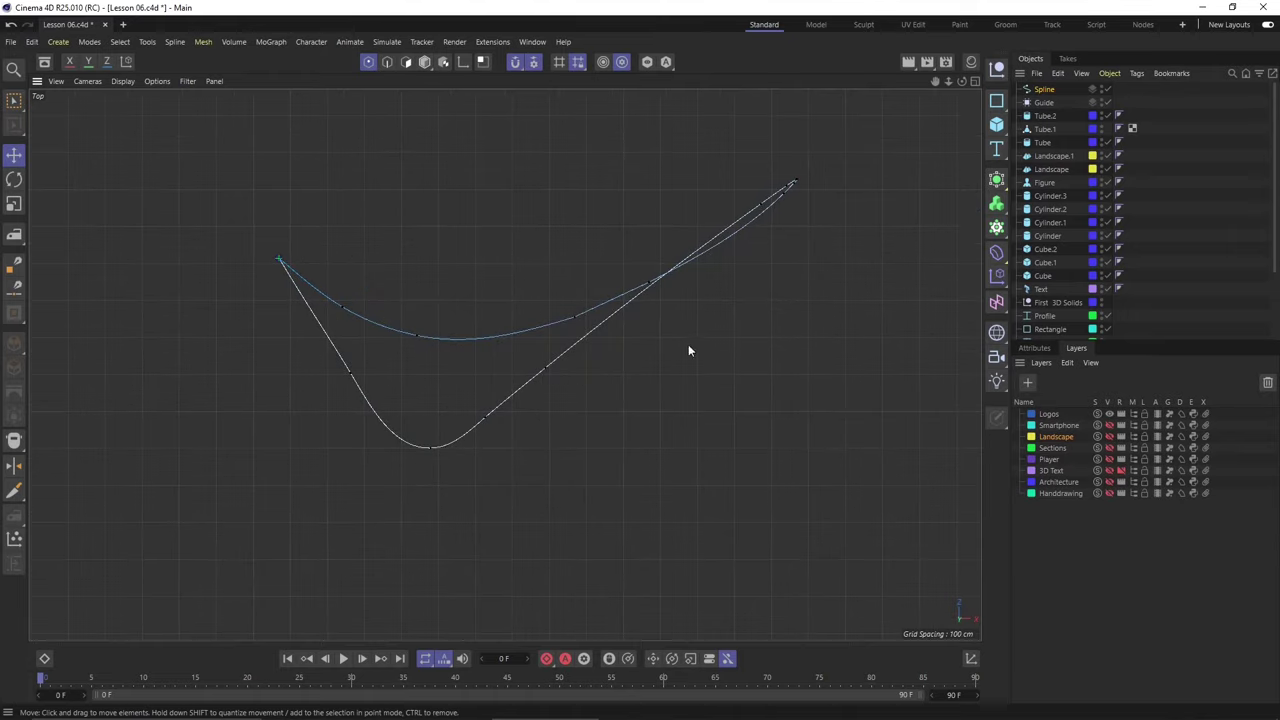
{"action": "key", "text": "ctrl+z"}
{"action": "key", "text": "ctrl+z"}
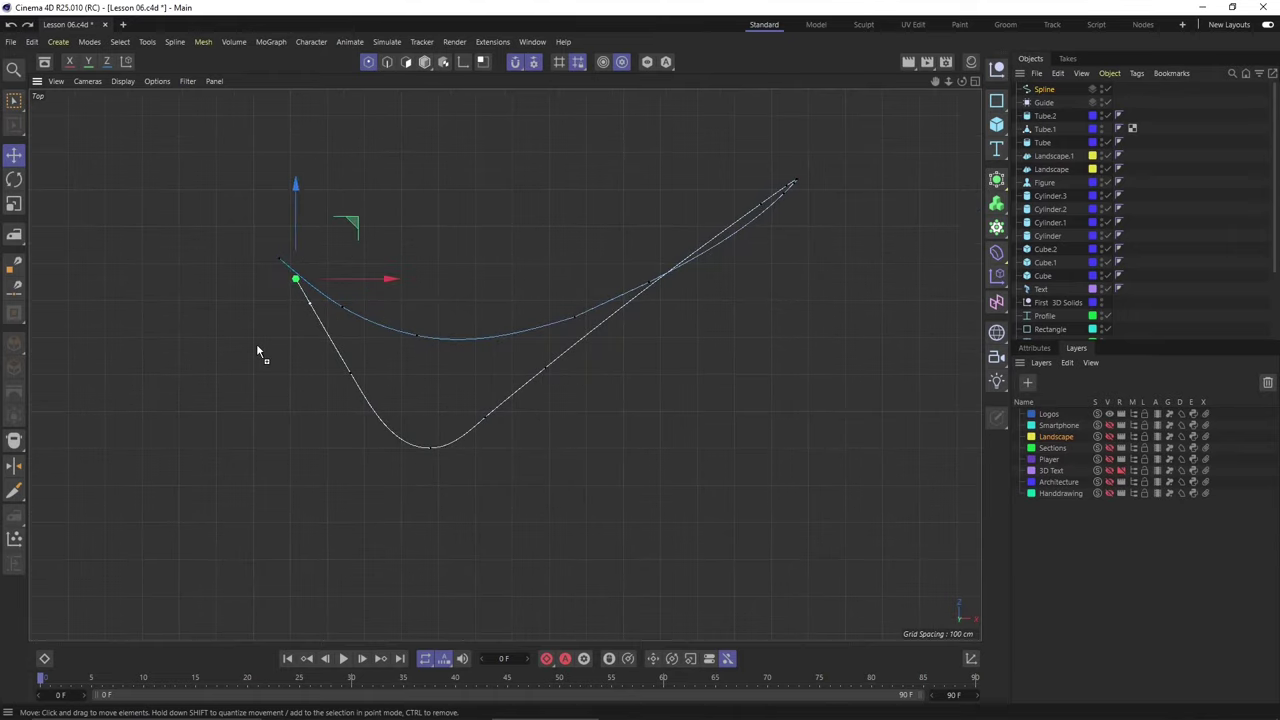
- Move the lower strand's open end point down and away from the upper end to widen the gap
{"action": "scroll", "coordinate": [275, 316], "scroll_direction": "up", "scroll_amount": 5}
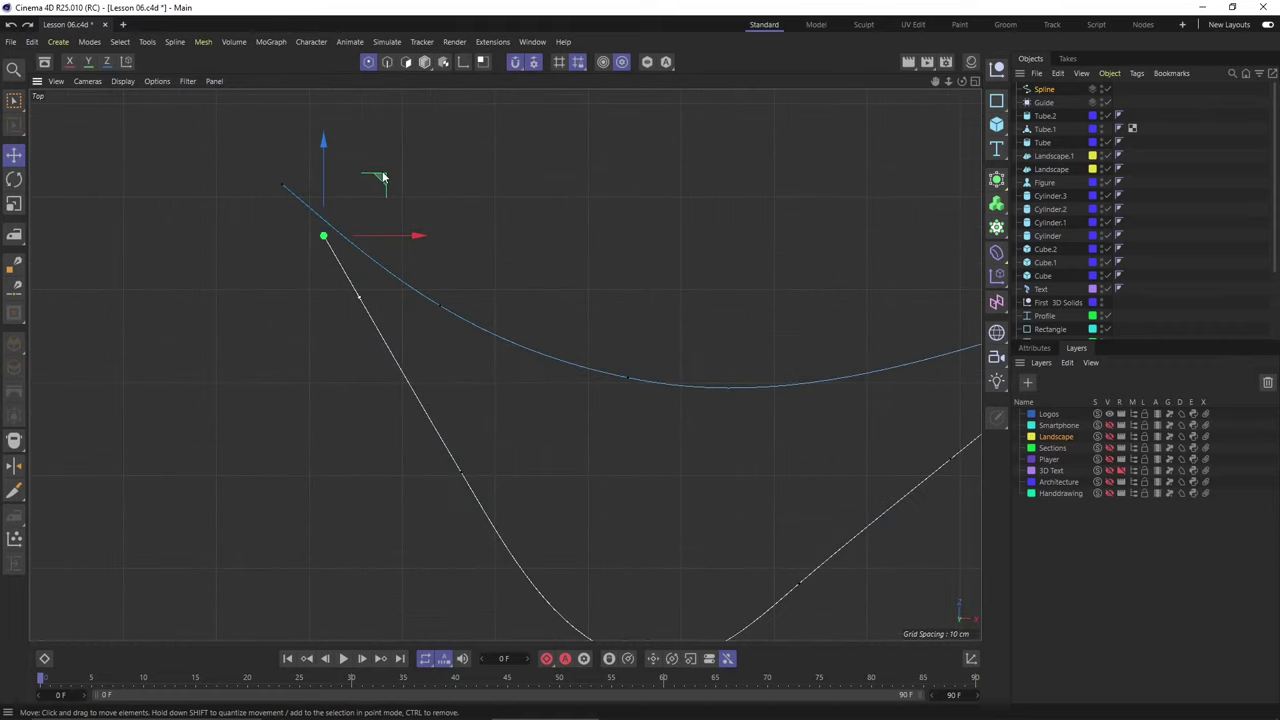
{"action": "left_click_drag", "start_coordinate": [324, 237], "coordinate": [302, 310]}
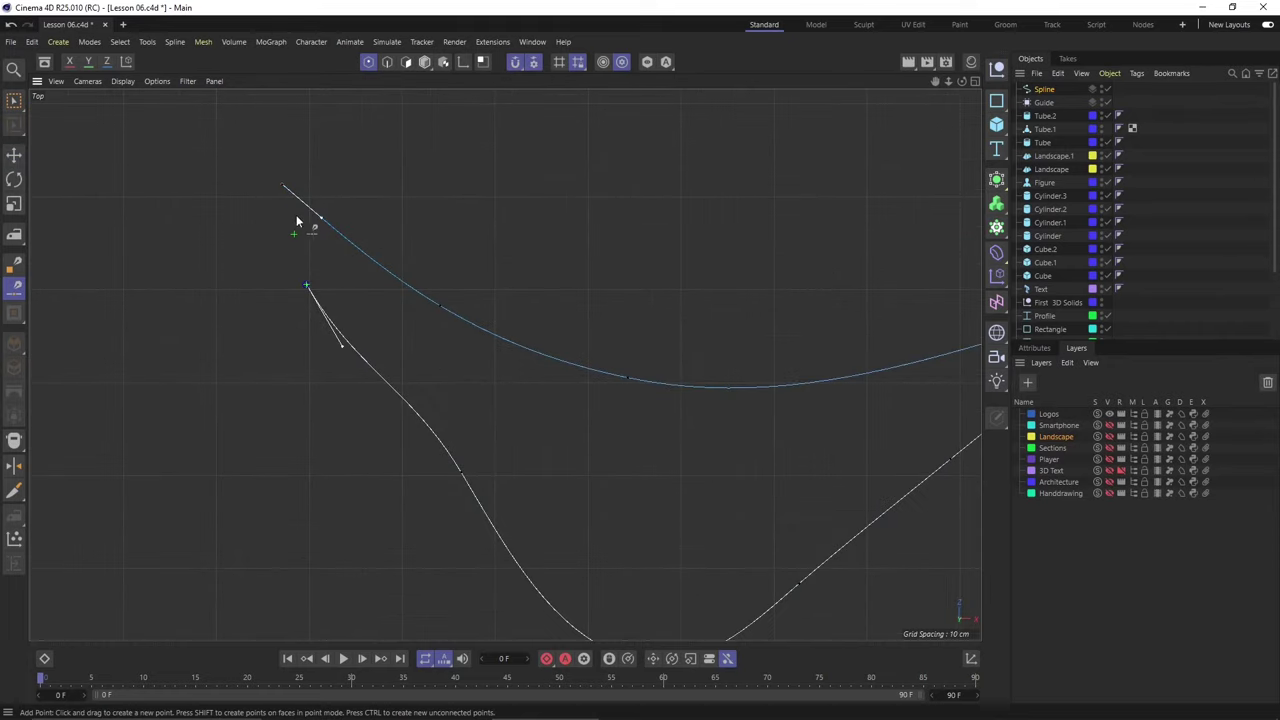
{"action": "left_click", "coordinate": [425, 64]}
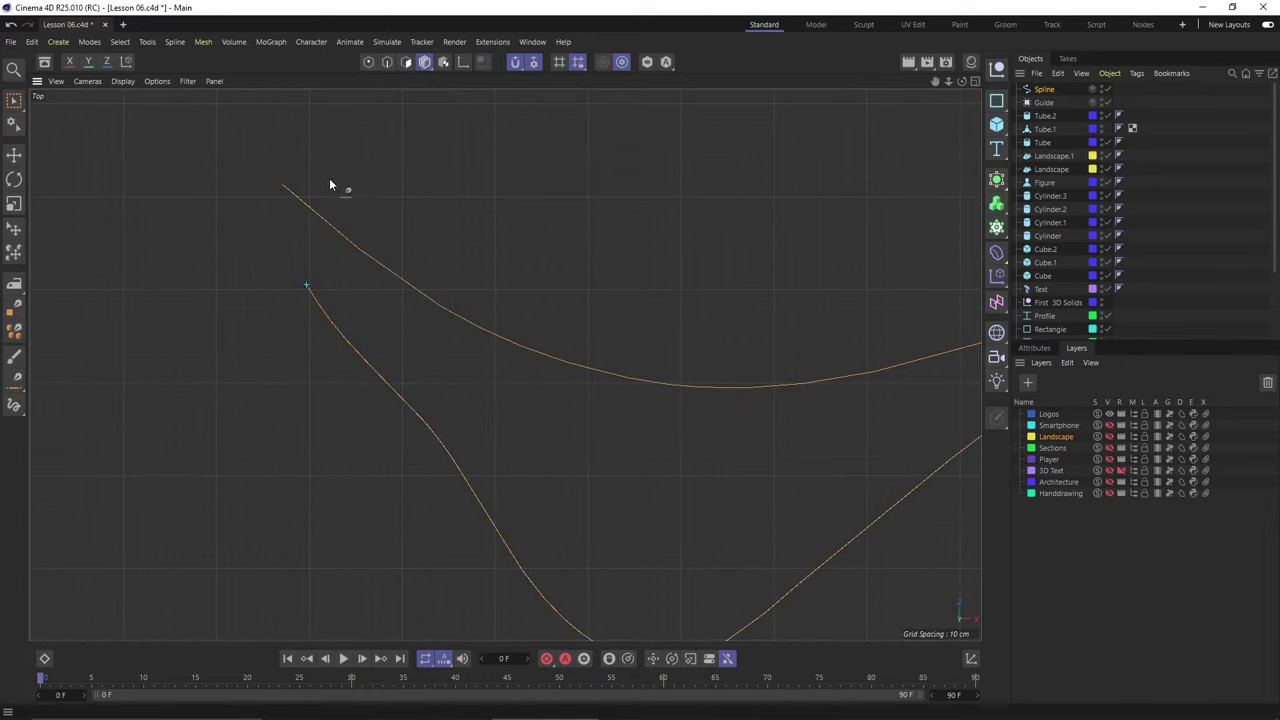
- Draw a rounded arc joining the swoosh's two open ends with the Spline Arc Tool
{"action": "left_click", "coordinate": [14, 284]}
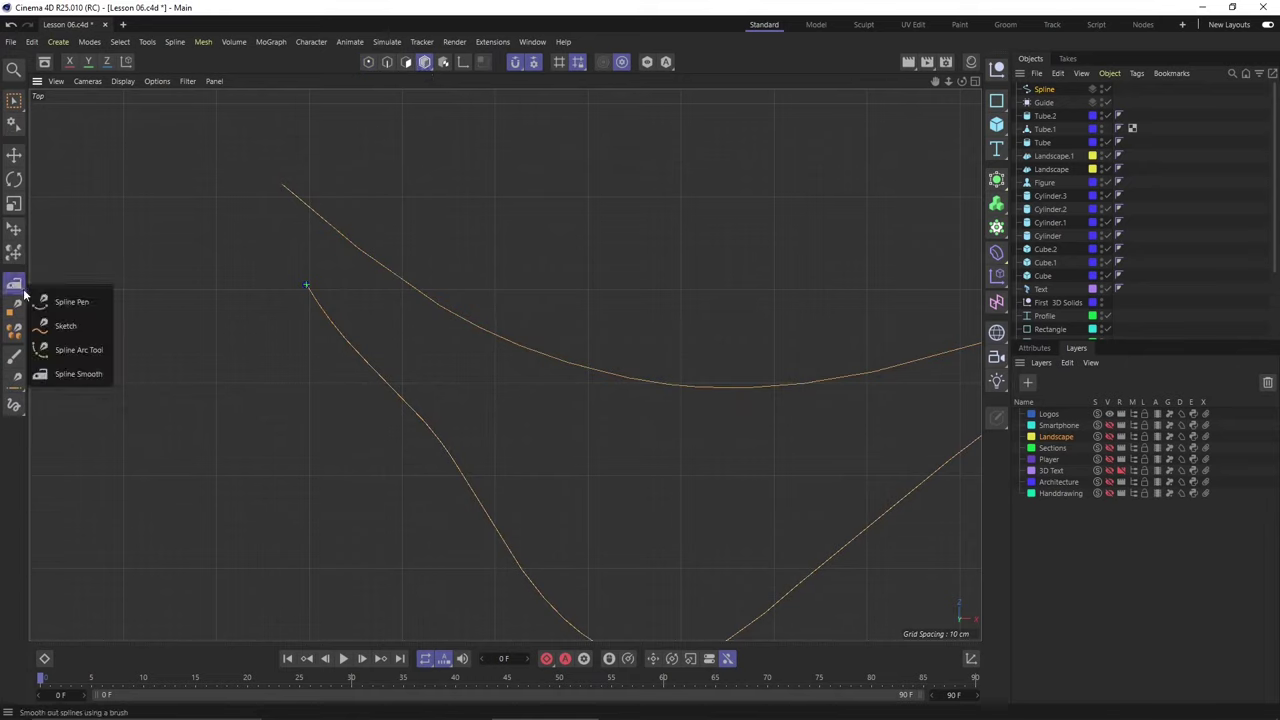
{"action": "left_click", "coordinate": [70, 348]}
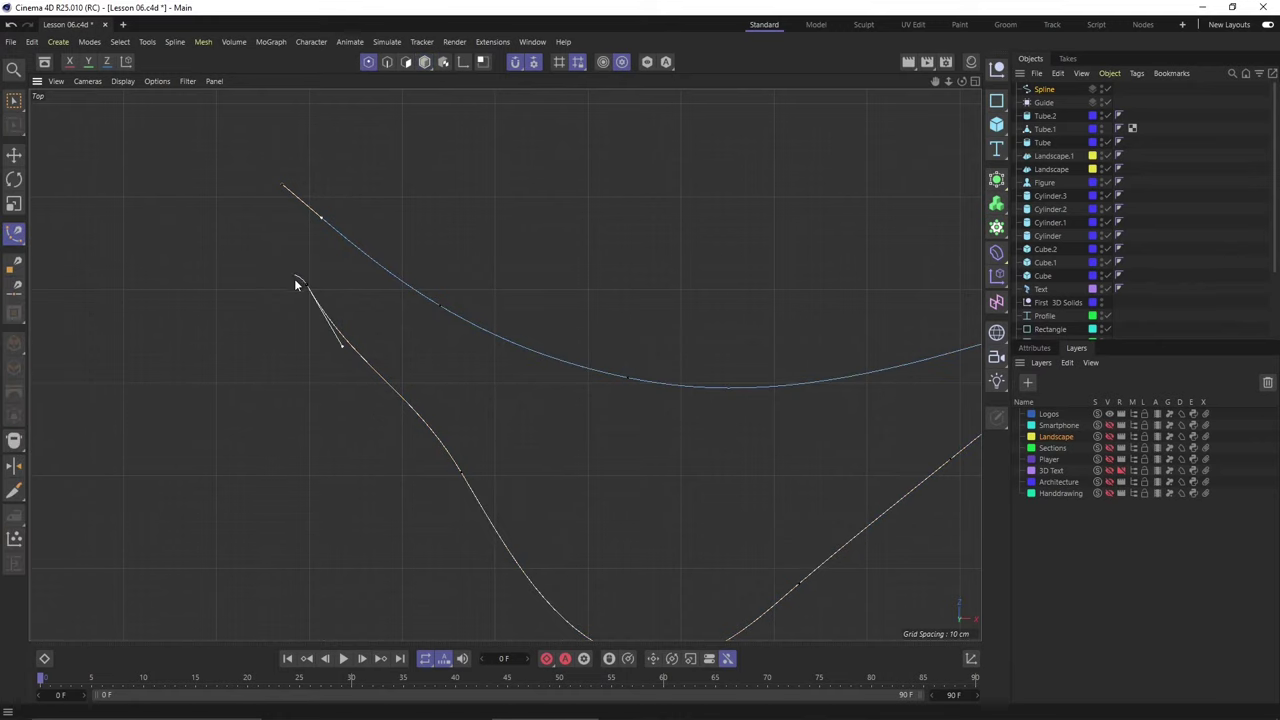
{"action": "left_click_drag", "start_coordinate": [280, 233], "coordinate": [284, 186]}
{"action": "middle_click_drag", "start_coordinate": [365, 327], "coordinate": [234, 137], "text": "alt"}
{"action": "middle_click_drag", "start_coordinate": [110, 126], "coordinate": [210, 230], "text": "alt"}
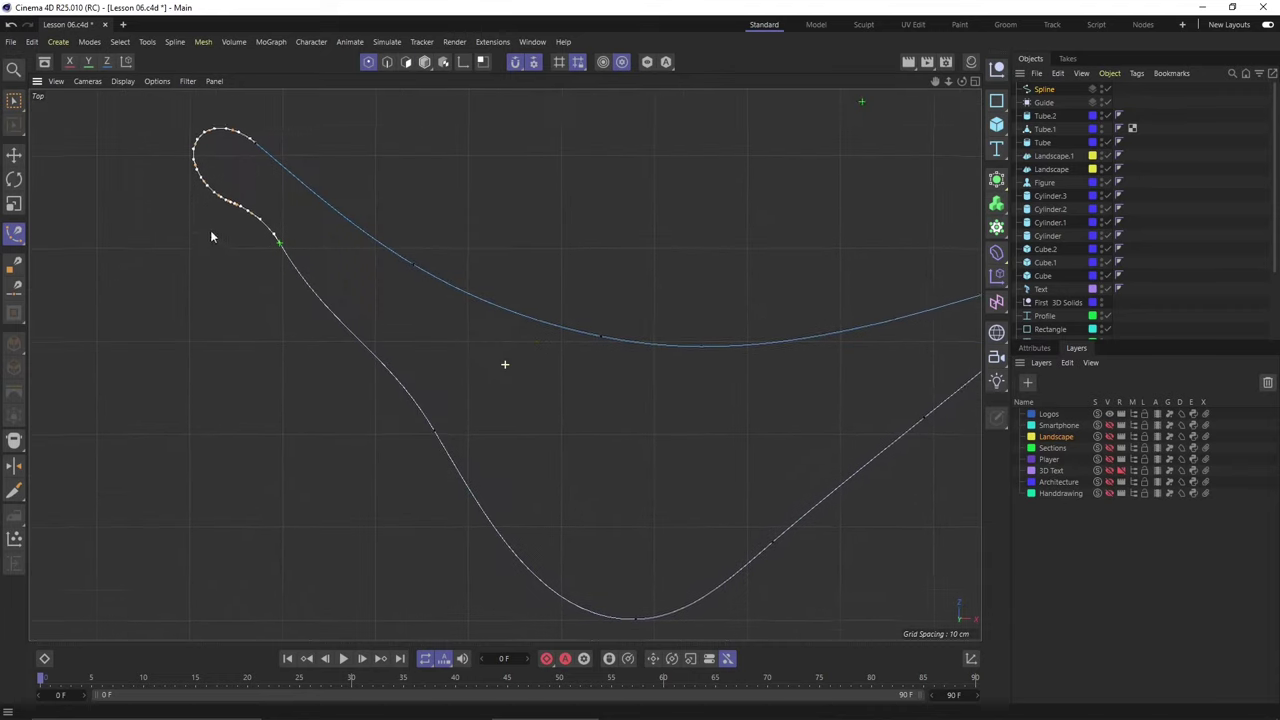
- Smooth the new arc's transition into the lower strand with Spline Smooth, and optimize the spline's points
{"action": "left_click", "coordinate": [22, 233]}
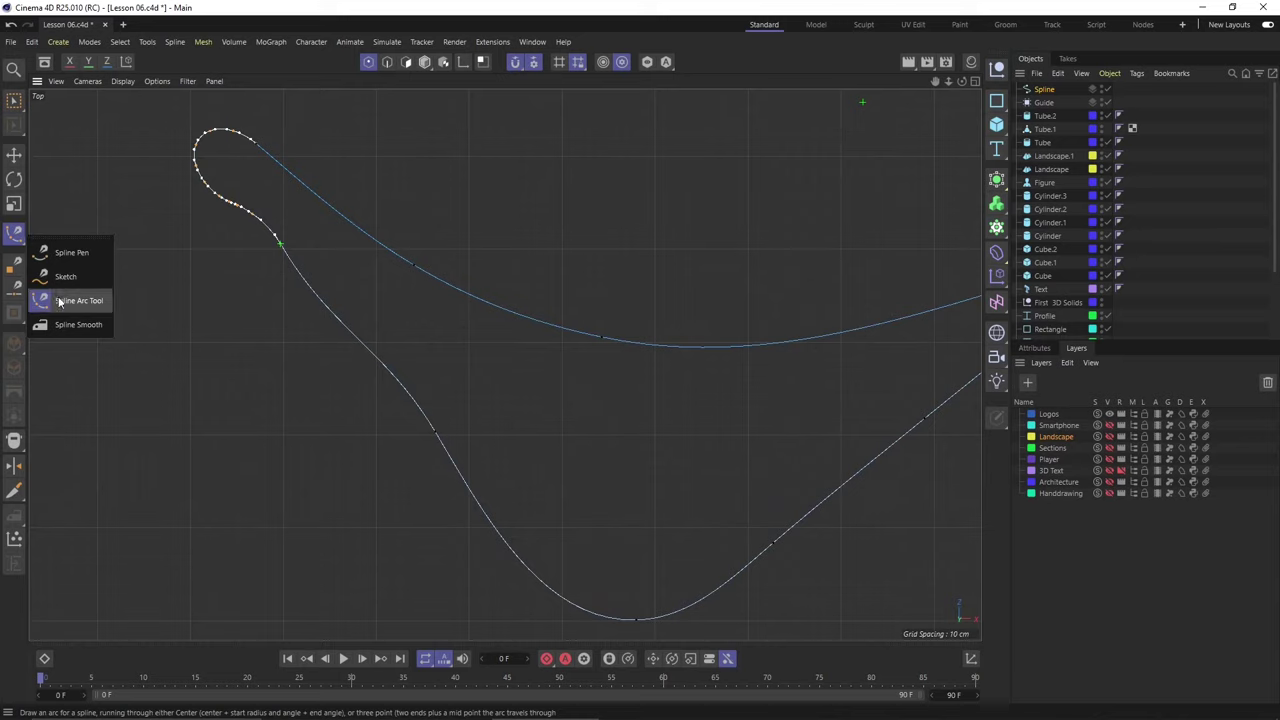
{"action": "left_click", "coordinate": [78, 324]}
{"action": "mouse_move", "coordinate": [210, 212]}
{"action": "left_mouse_down"}
{"action": "mouse_move", "coordinate": [223, 206]}
{"action": "mouse_move", "coordinate": [225, 145]}
{"action": "mouse_move", "coordinate": [258, 210]}
{"action": "mouse_move", "coordinate": [254, 149]}
{"action": "mouse_move", "coordinate": [255, 213]}
{"action": "mouse_move", "coordinate": [250, 170]}
{"action": "mouse_move", "coordinate": [247, 190]}
{"action": "mouse_move", "coordinate": [270, 156]}
{"action": "mouse_move", "coordinate": [277, 268]}
{"action": "mouse_move", "coordinate": [300, 288]}
{"action": "left_mouse_up"}
{"action": "scroll", "coordinate": [228, 252], "scroll_direction": "down", "scroll_amount": 2}
{"action": "scroll", "coordinate": [235, 251], "scroll_direction": "down", "scroll_amount": 3}
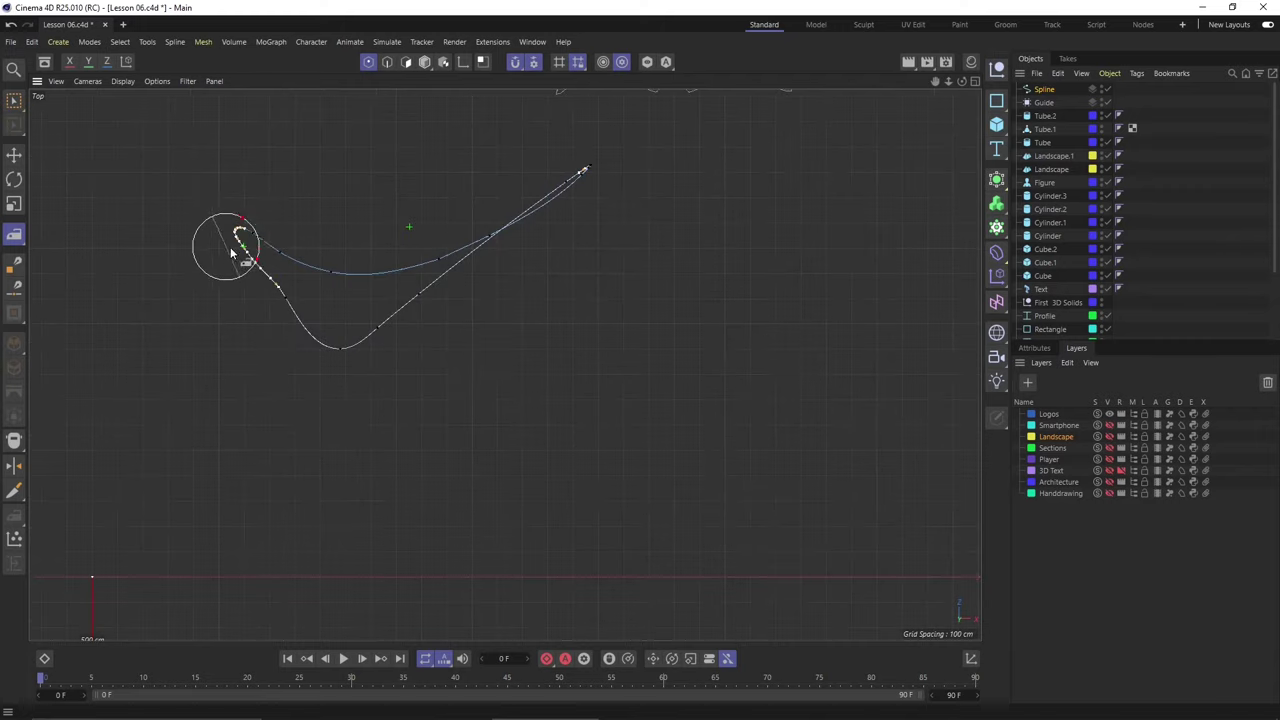
{"action": "scroll", "coordinate": [234, 251], "scroll_direction": "up", "scroll_amount": 1}
{"action": "scroll", "coordinate": [240, 250], "scroll_direction": "up", "scroll_amount": 2}
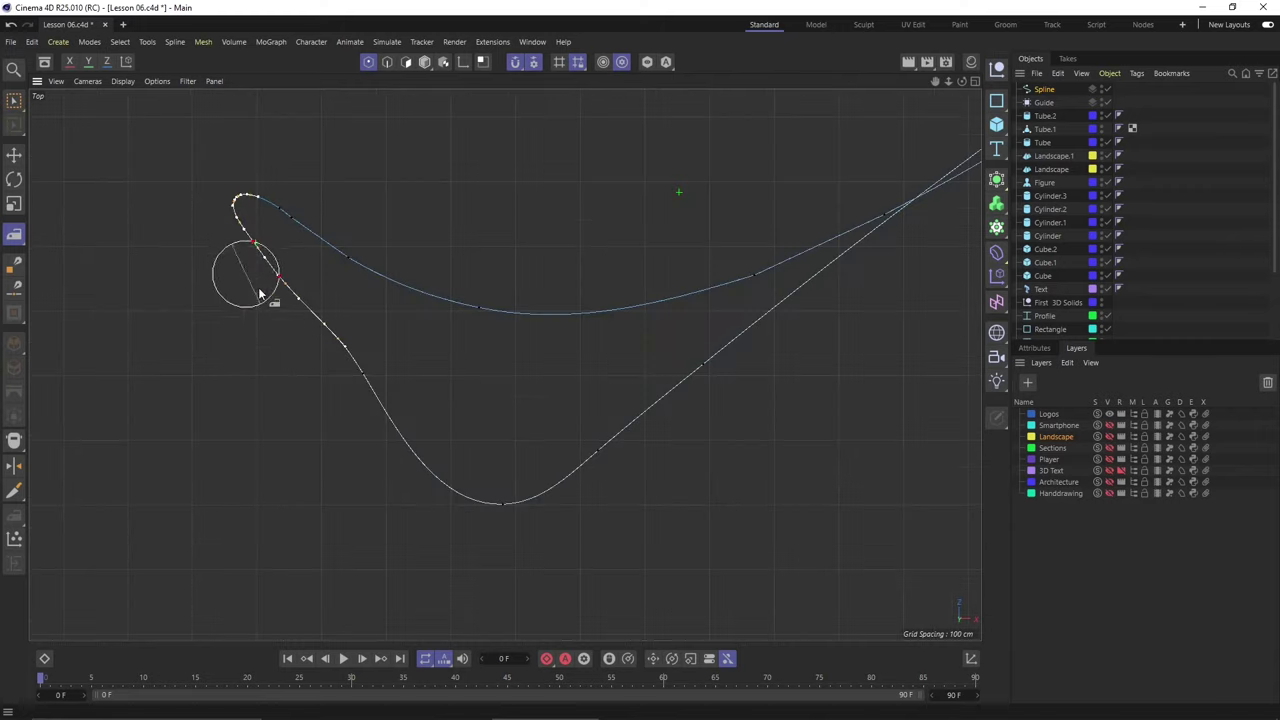
{"action": "right_click", "coordinate": [258, 252]}
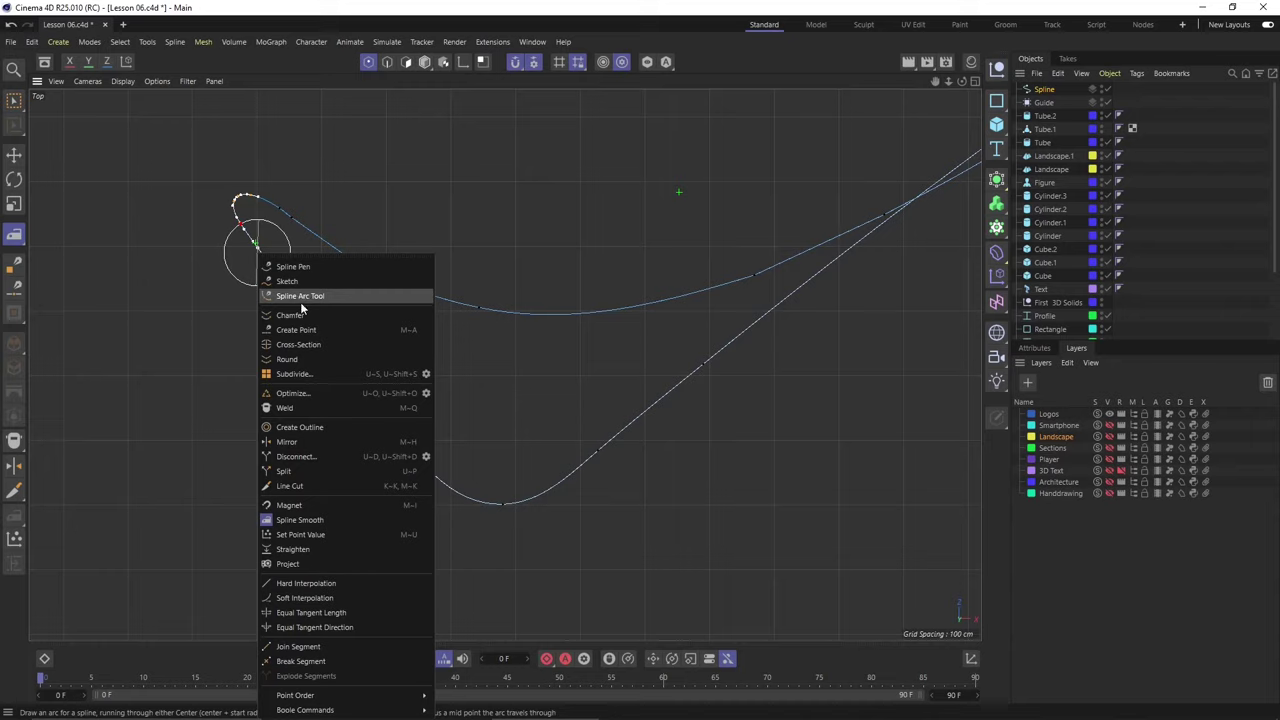
{"action": "left_click", "coordinate": [308, 393]}
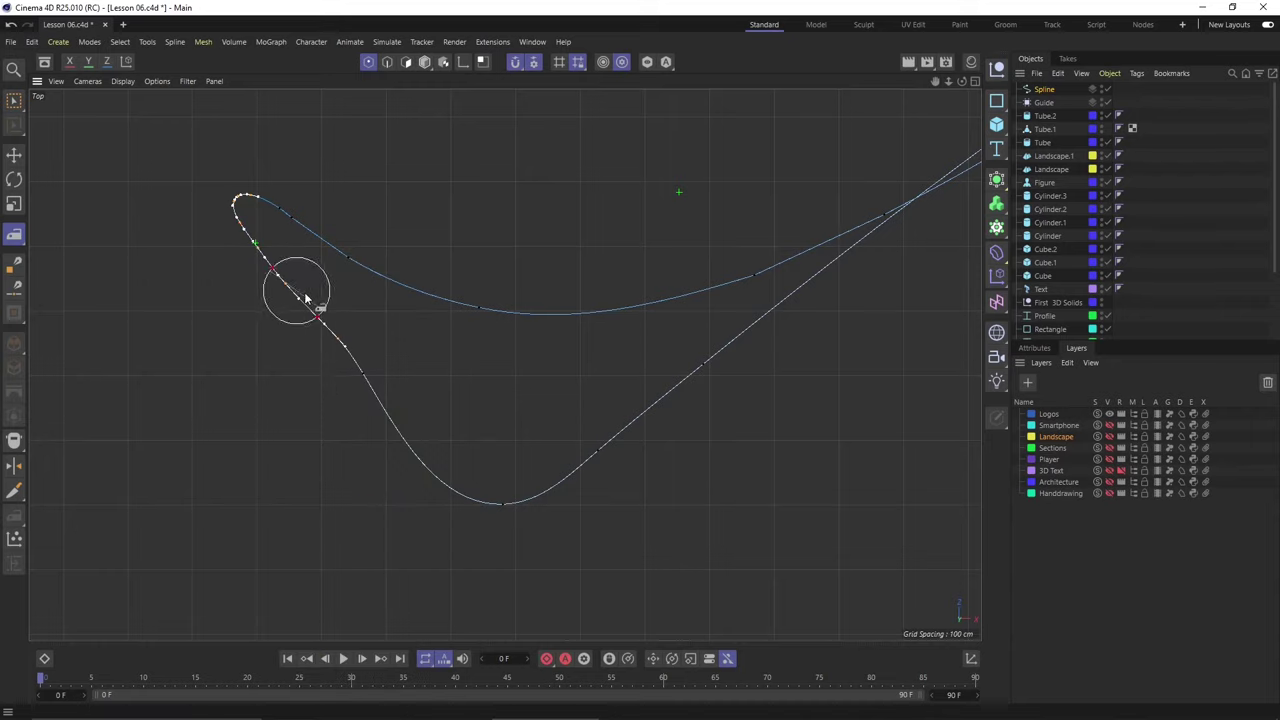
- Set Spline Smooth to radius 59, strength 70% and smooth 83%, and smooth the swoosh's rounded left end
{"action": "left_click", "coordinate": [1037, 349]}
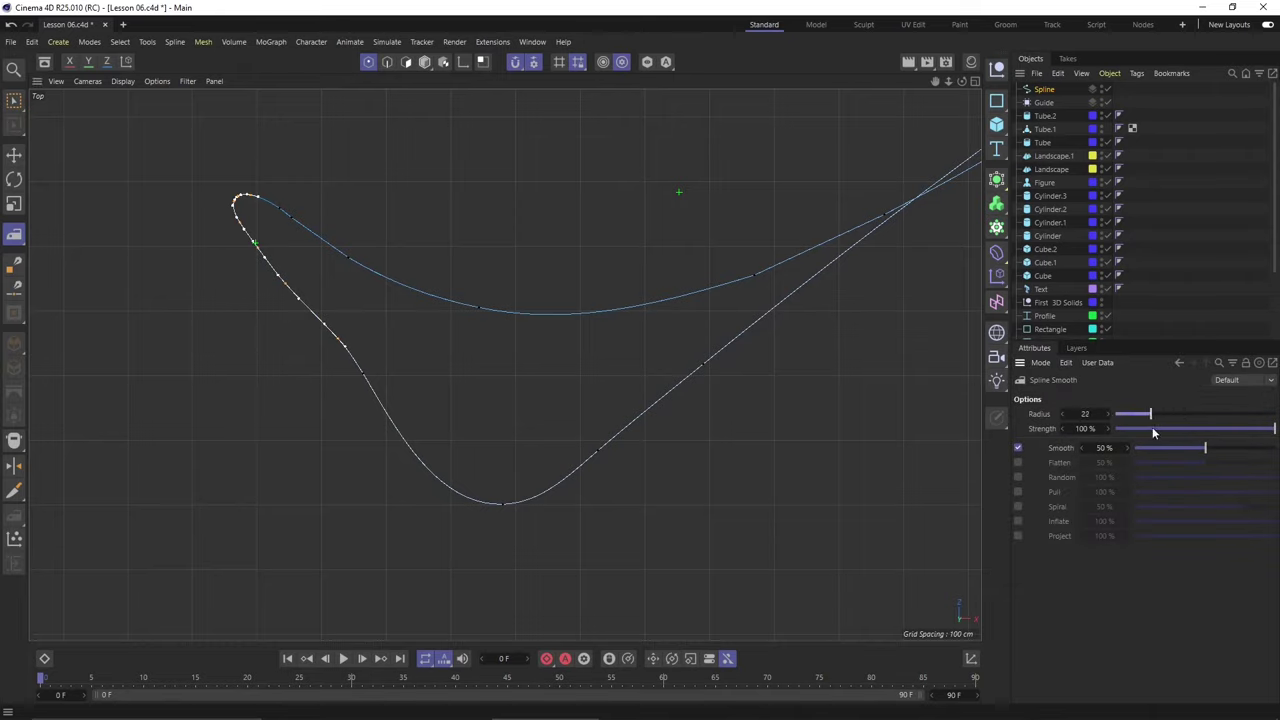
{"action": "left_click_drag", "start_coordinate": [1156, 425], "coordinate": [1206, 424]}
{"action": "left_click", "coordinate": [1236, 429]}
{"action": "mouse_move", "coordinate": [1209, 456]}
{"action": "left_mouse_down"}
{"action": "mouse_move", "coordinate": [1185, 456]}
{"action": "mouse_move", "coordinate": [1251, 456]}
{"action": "left_mouse_up"}
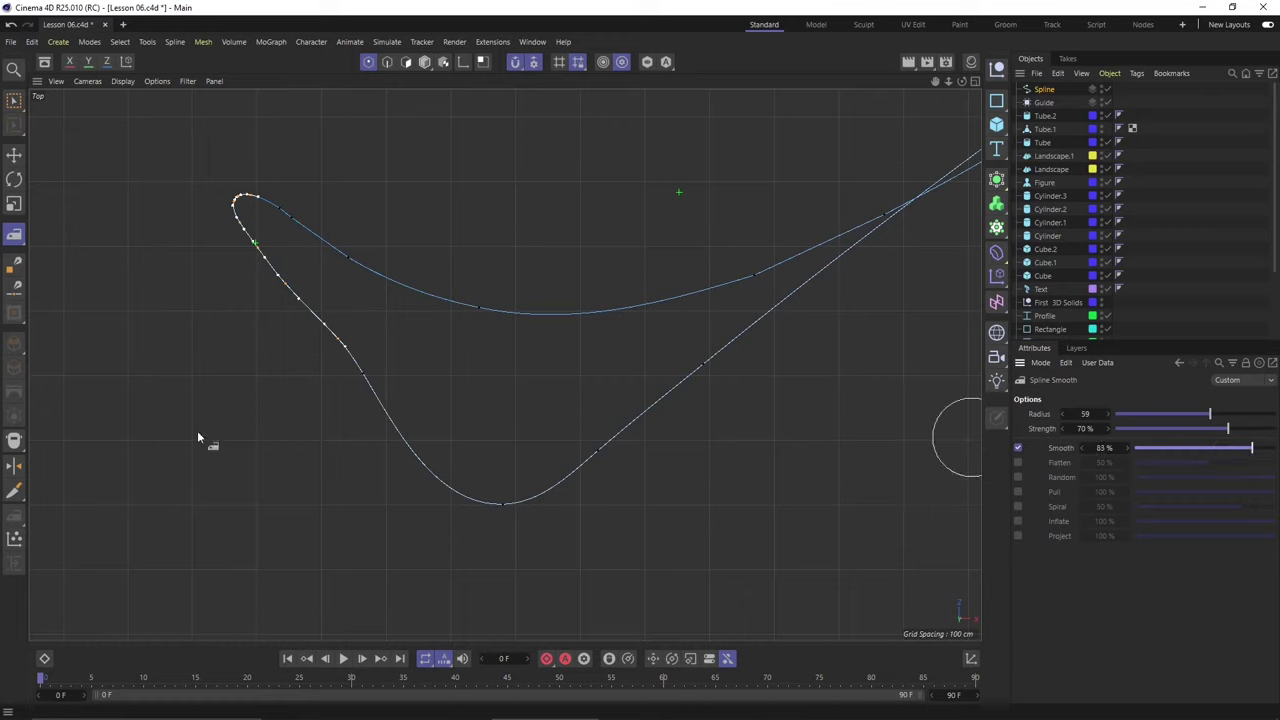
{"action": "mouse_move", "coordinate": [228, 251]}
{"action": "left_mouse_down"}
{"action": "mouse_move", "coordinate": [240, 222]}
{"action": "mouse_move", "coordinate": [261, 268]}
{"action": "mouse_move", "coordinate": [283, 265]}
{"action": "left_mouse_up"}
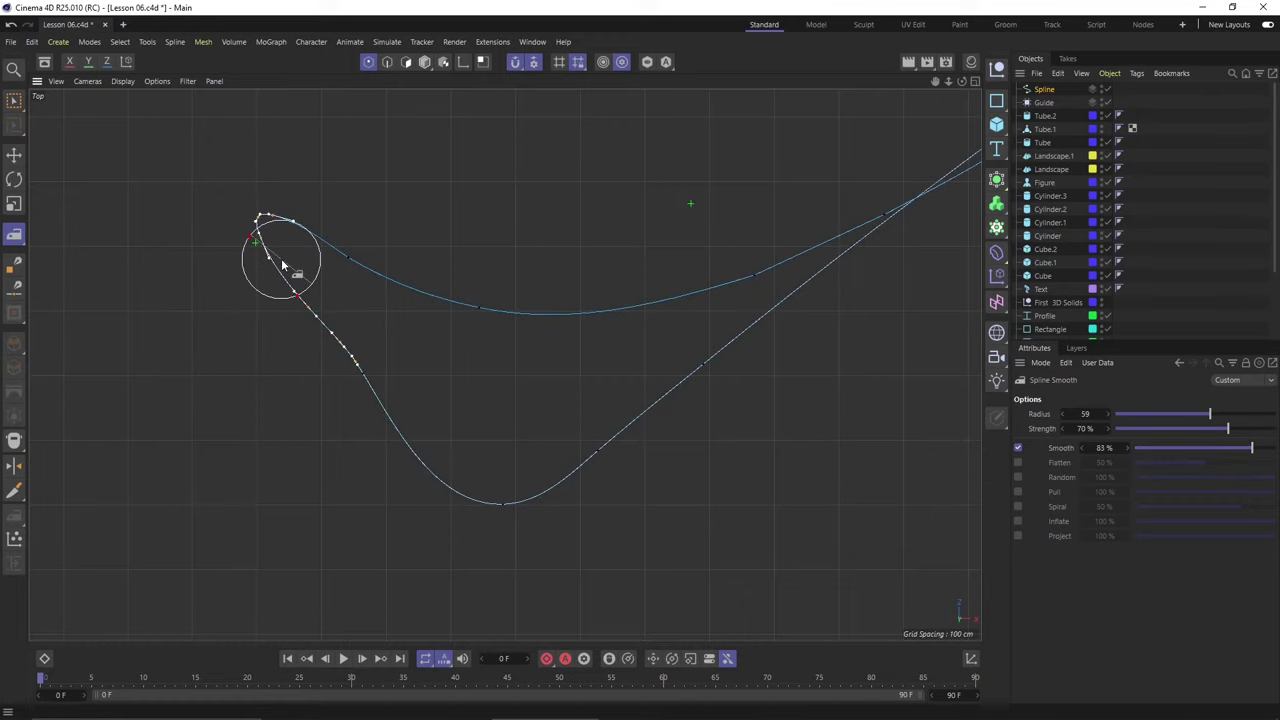
- Run Optimize through its options on the swoosh's spline, keeping Unused Points and Points enabled
{"action": "right_click", "coordinate": [283, 265]}
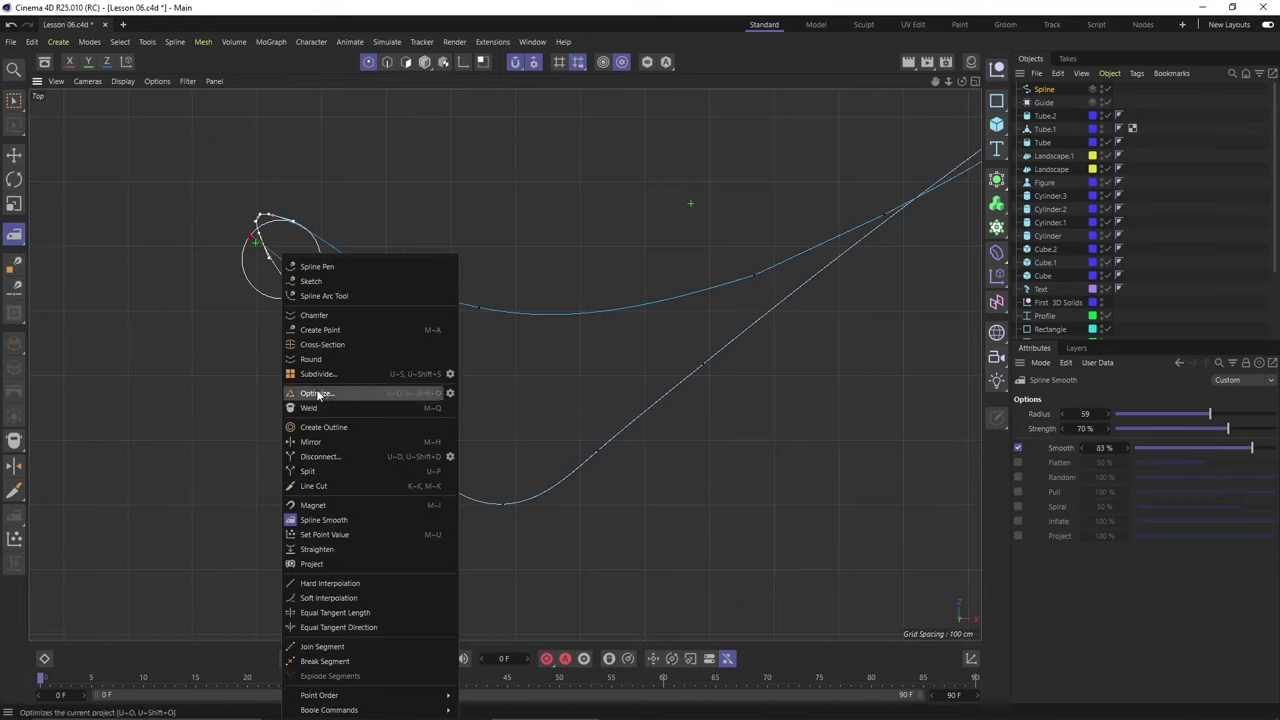
{"action": "left_click", "coordinate": [451, 392]}
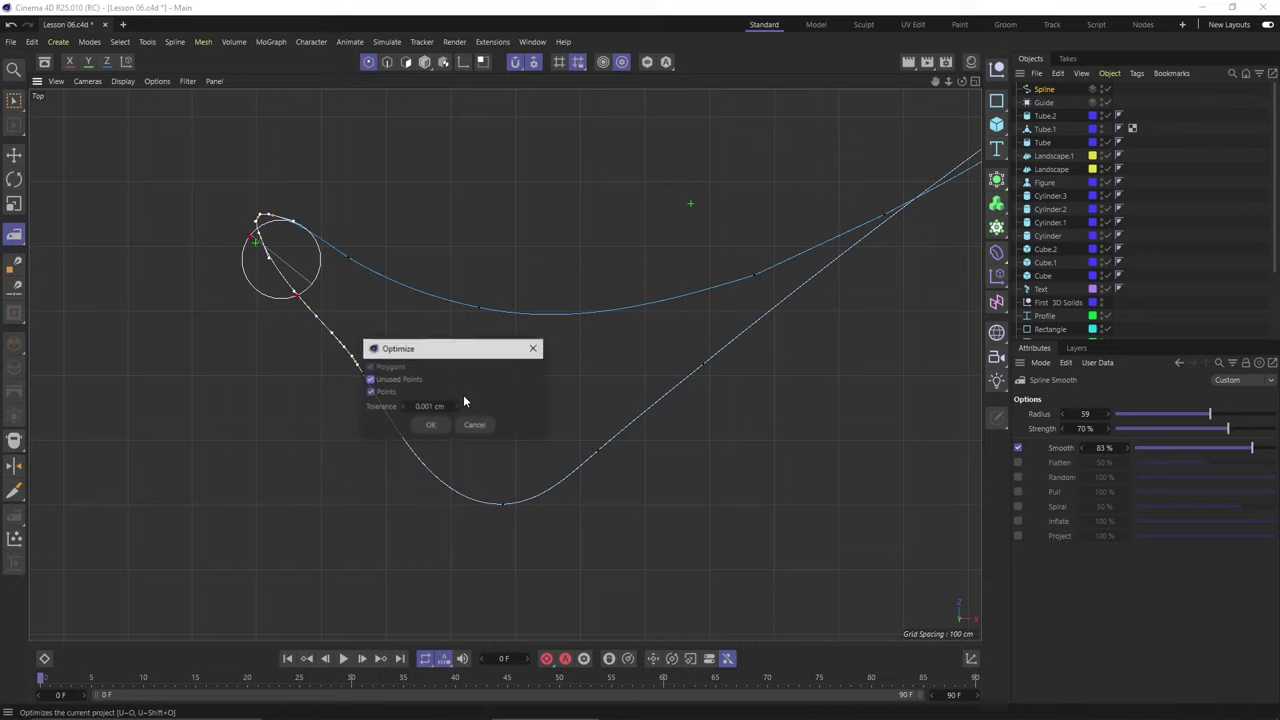
{"action": "left_click_drag", "start_coordinate": [451, 350], "coordinate": [477, 172]}
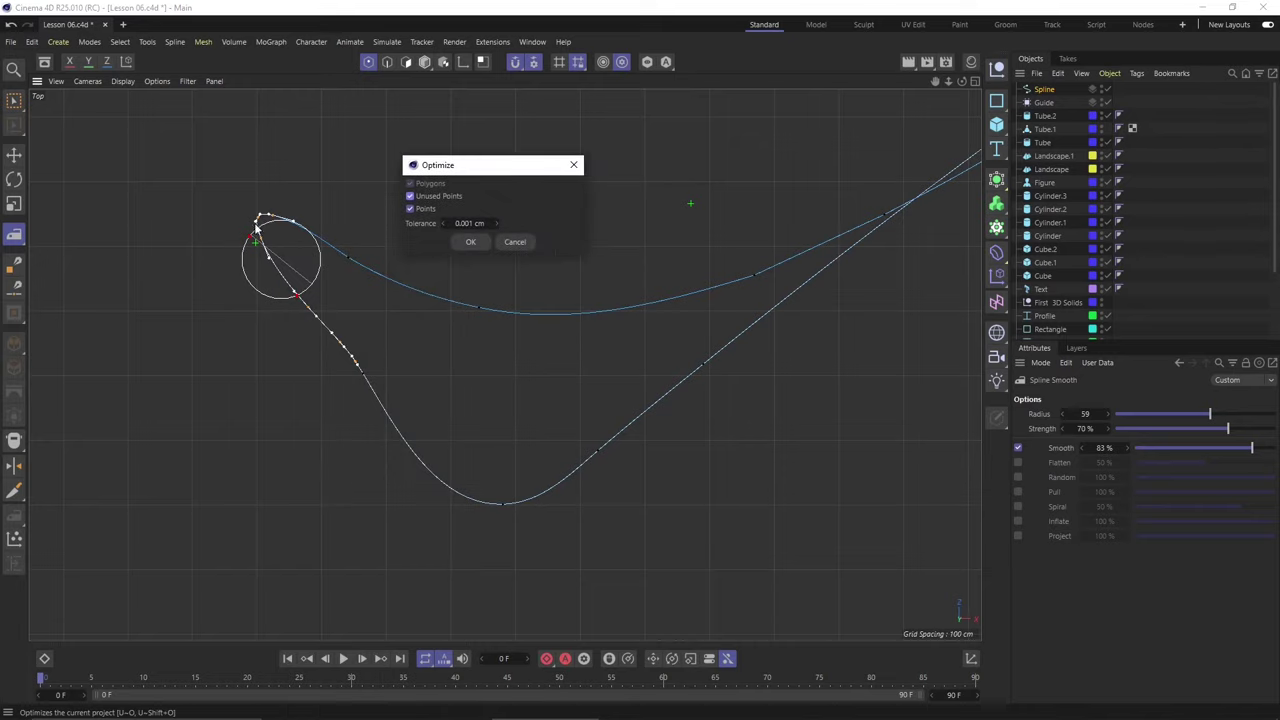
{"action": "left_click", "coordinate": [462, 223]}
{"action": "left_click", "coordinate": [471, 242]}
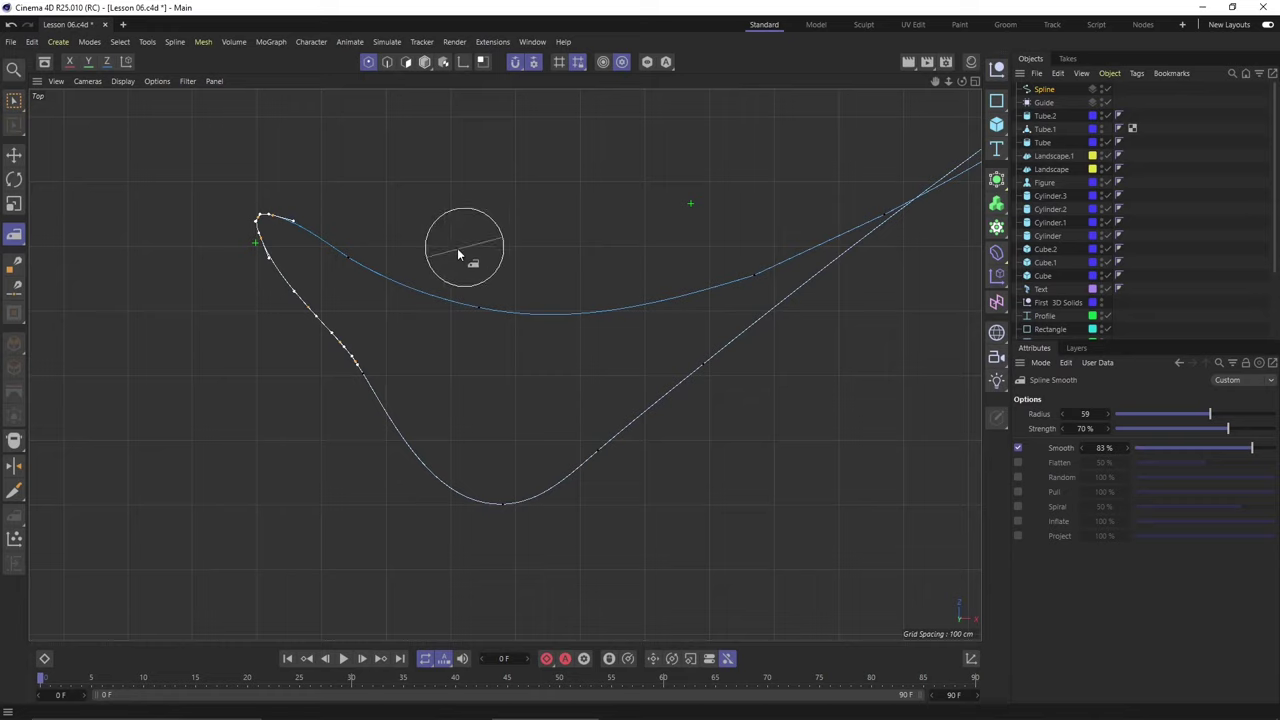
- Try optimizing the spline's points with a tolerance of 1000 cm, and undo it
{"action": "right_click", "coordinate": [300, 310]}
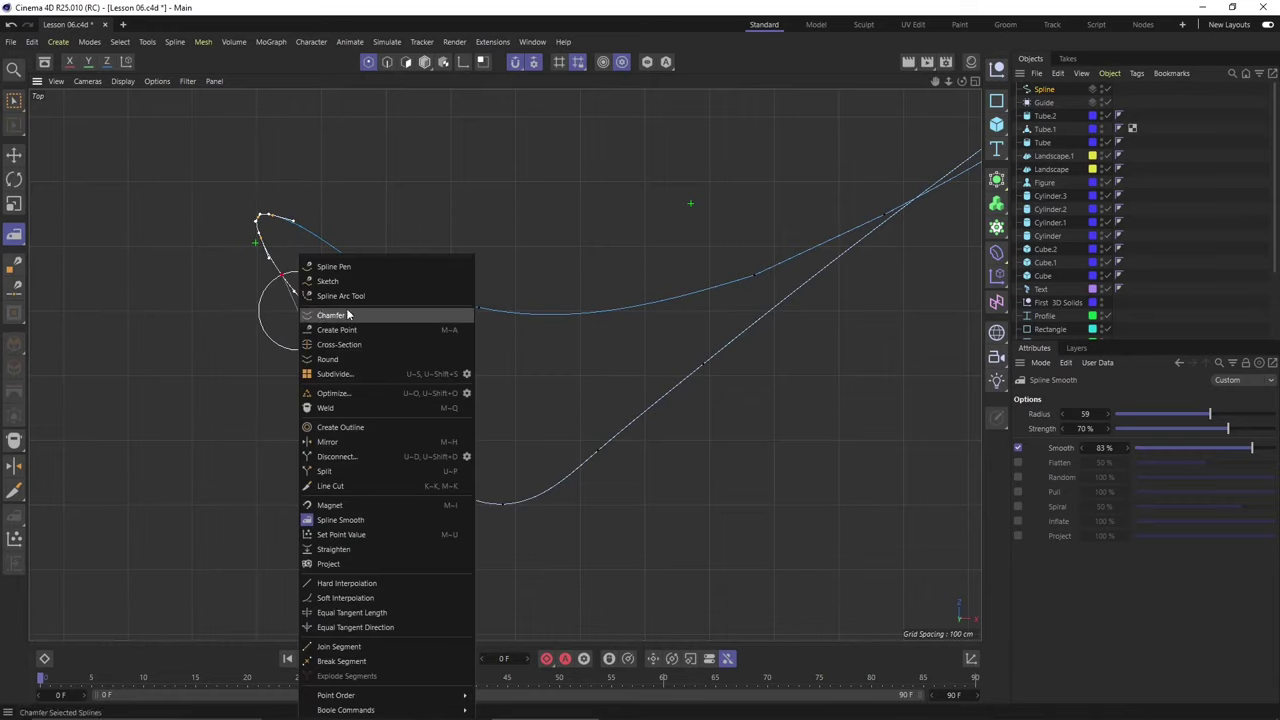
{"action": "left_click", "coordinate": [467, 393]}
{"action": "double_click", "coordinate": [462, 411]}
{"action": "type", "text": "10"}
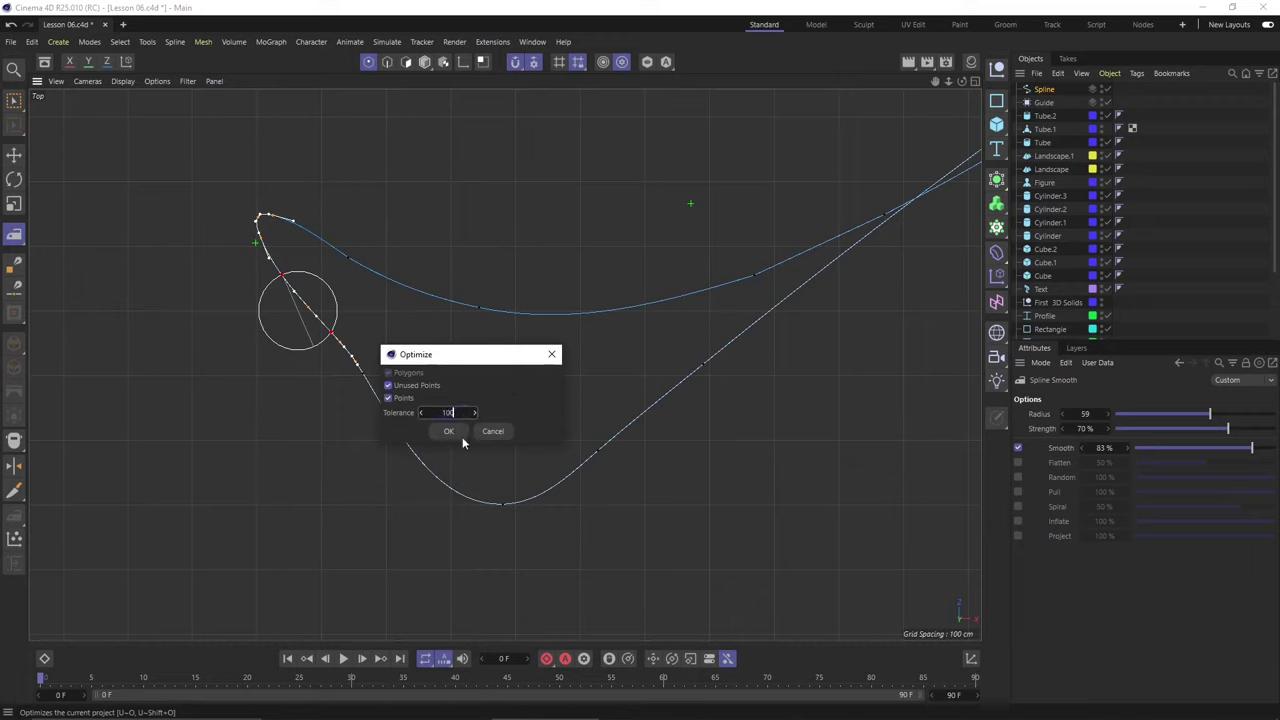
{"action": "left_click", "coordinate": [458, 430]}
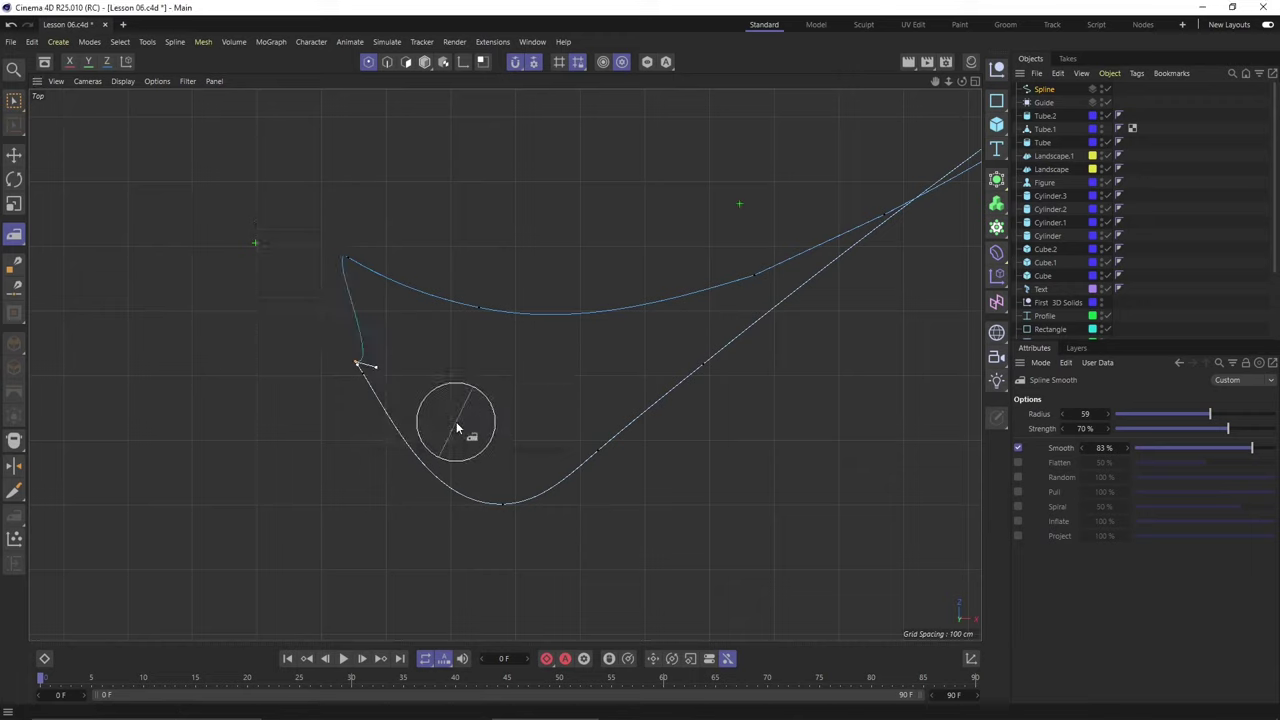
{"action": "key", "text": "ctrl+z"}
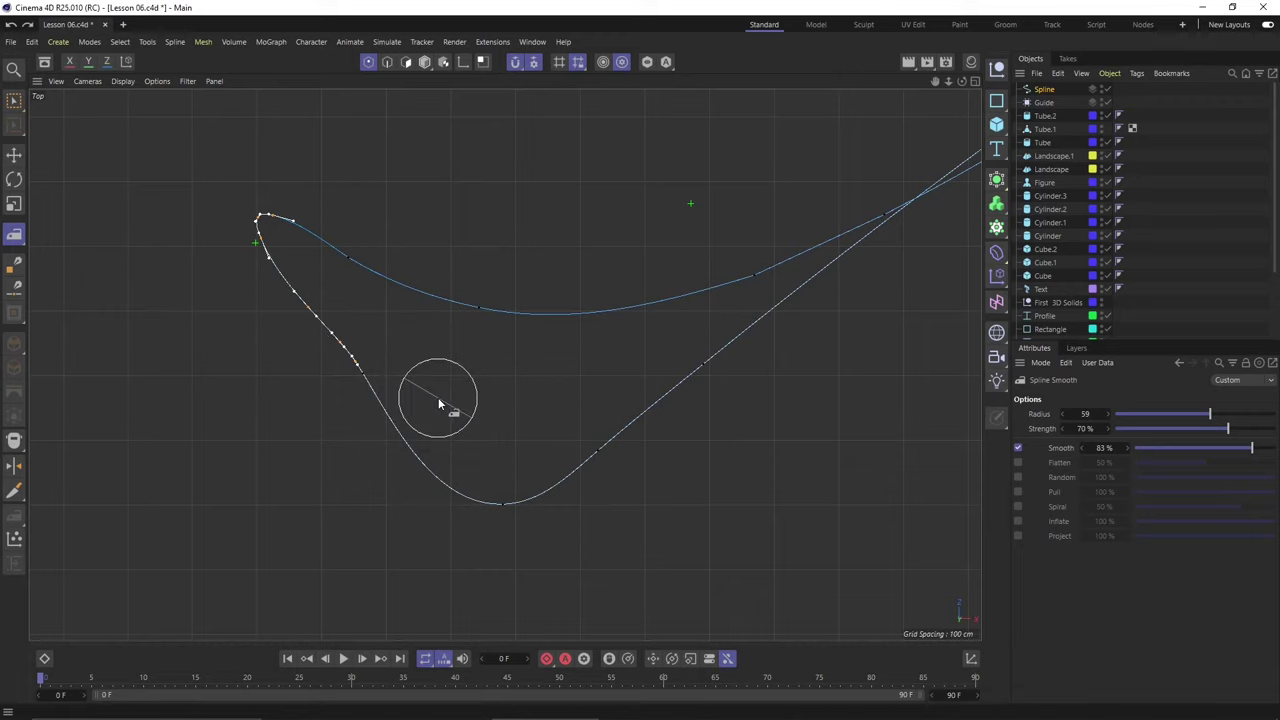
- Optimize the spline's points at the swoosh's left end with a tolerance of 5 cm
{"action": "right_click", "coordinate": [333, 324]}
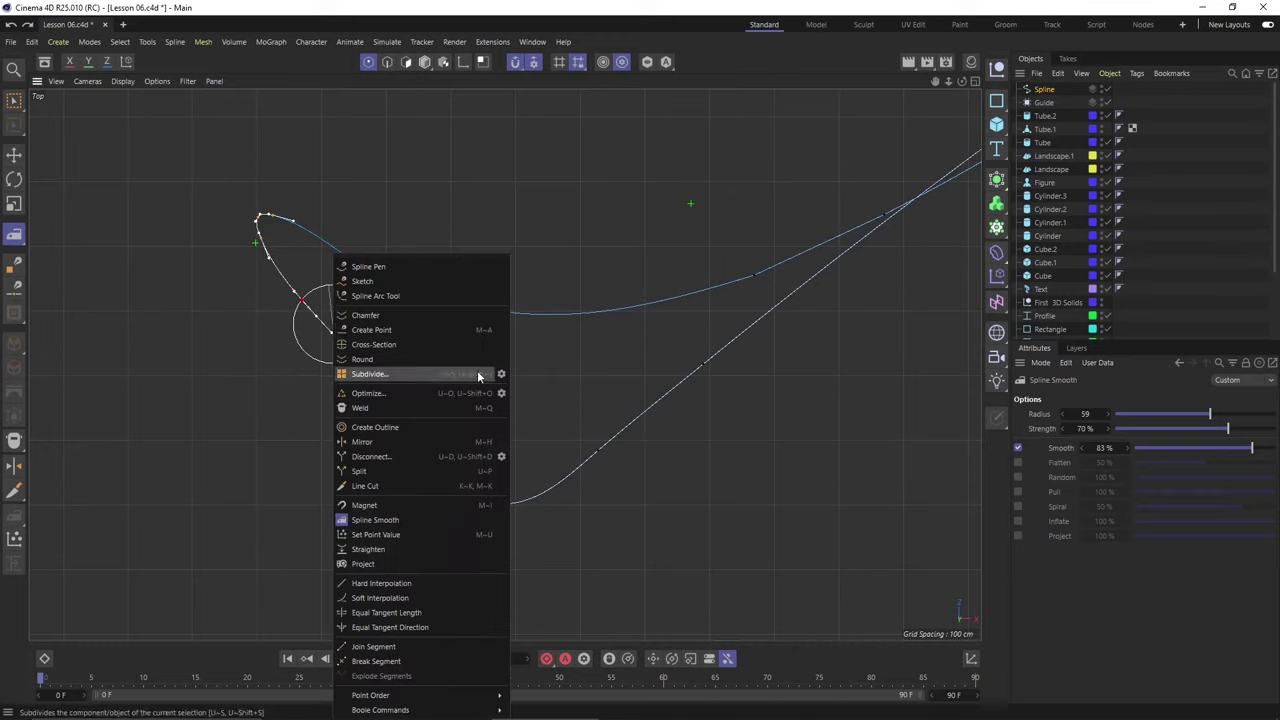
{"action": "left_click", "coordinate": [502, 392]}
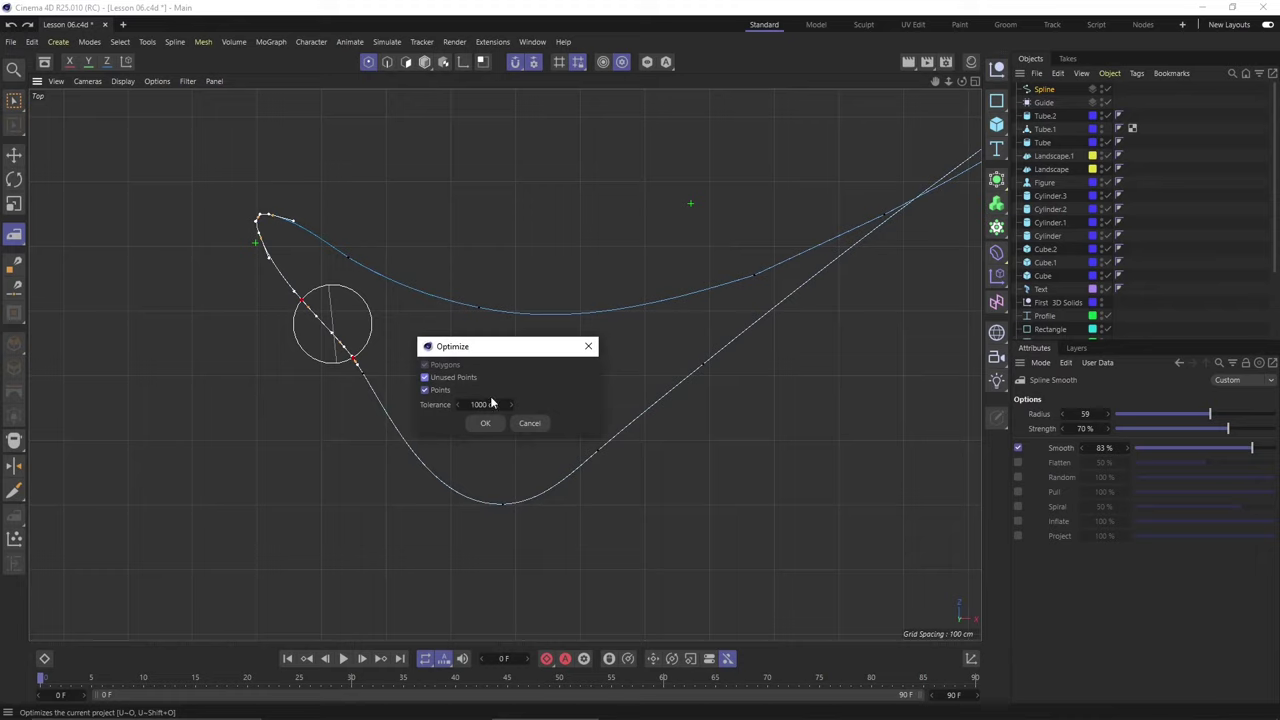
{"action": "left_click", "coordinate": [484, 403]}
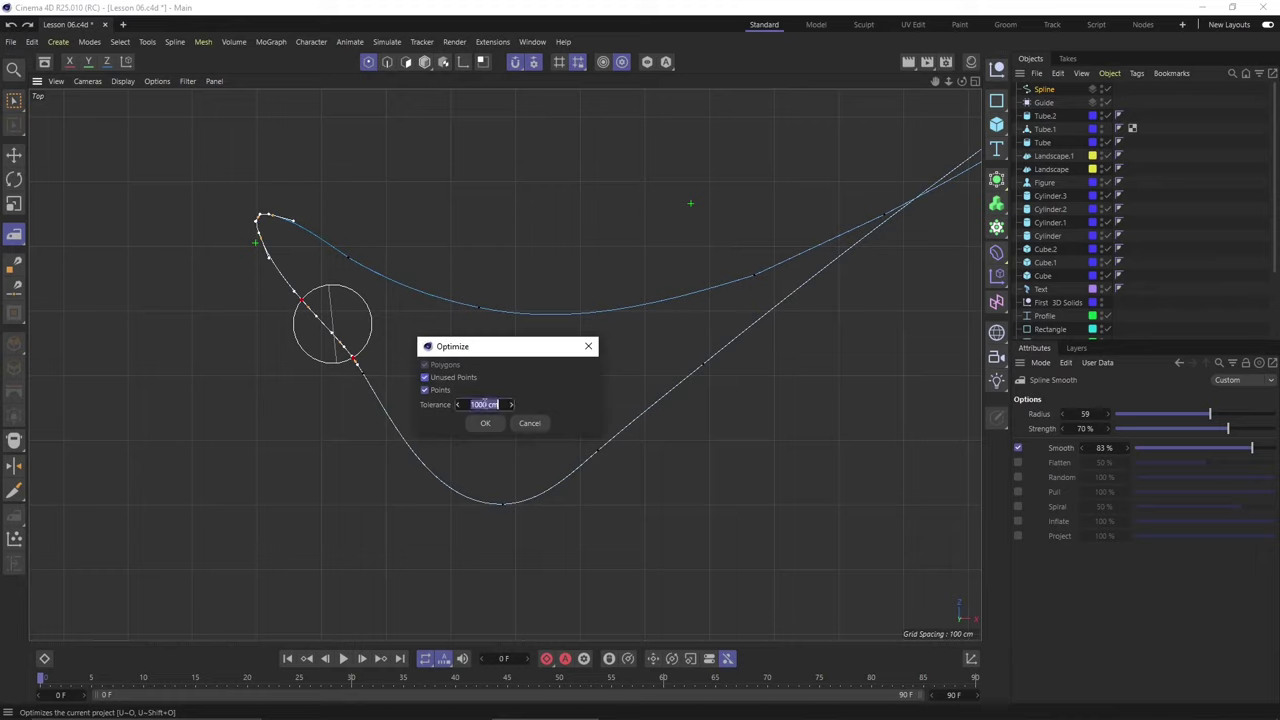
{"action": "type", "text": "500"}
{"action": "left_click", "coordinate": [488, 426]}
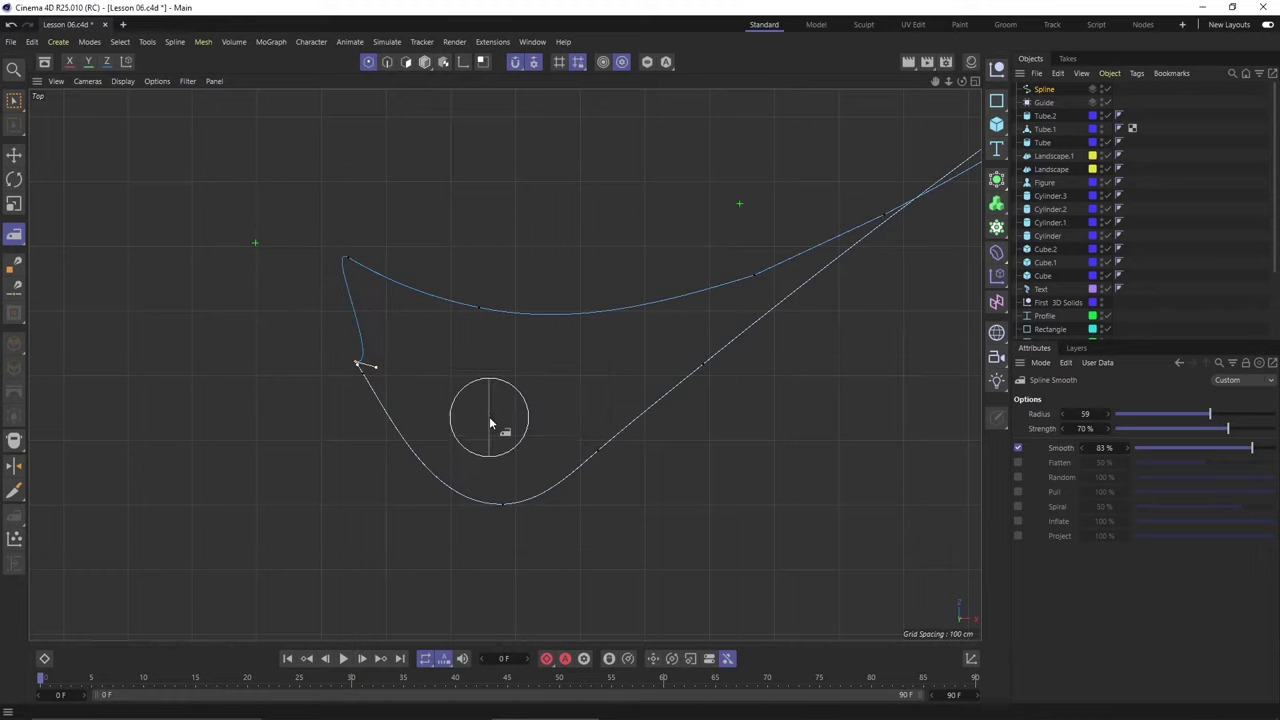